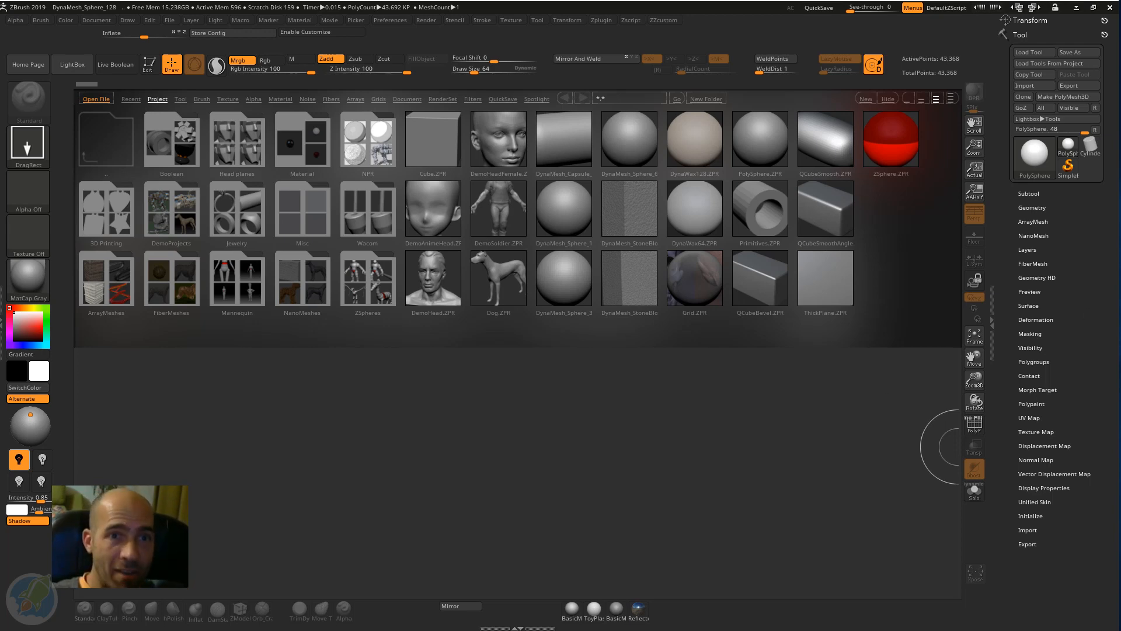
# Step: Bring the floating knight reference image over the workspace and examine its window mode options, such as Always On Top
pyautogui.moveTo(985, 194); pyautogui.dragTo(168, 96, button='right')
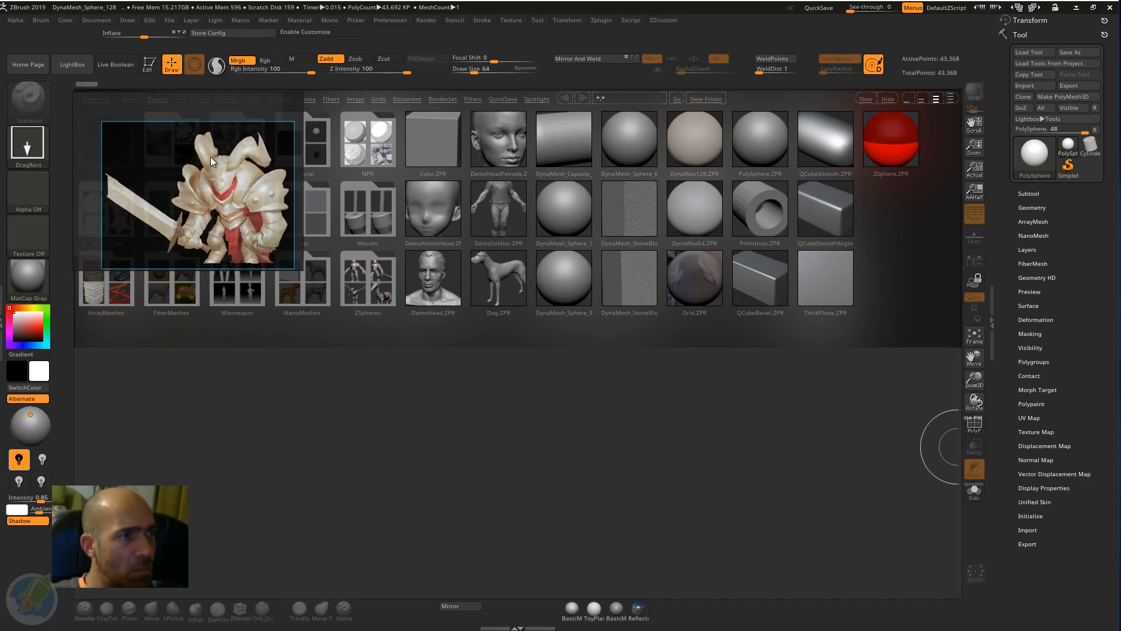
pyautogui.rightClick(208, 104)
pyautogui.moveTo(247, 232)
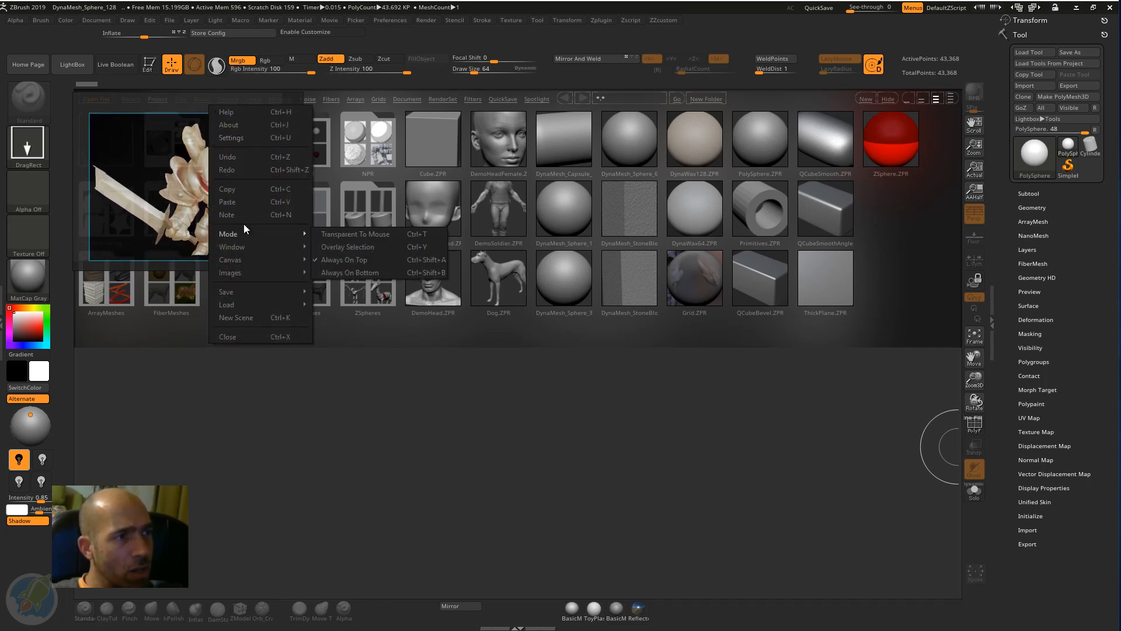
pyautogui.rightClick(191, 97)
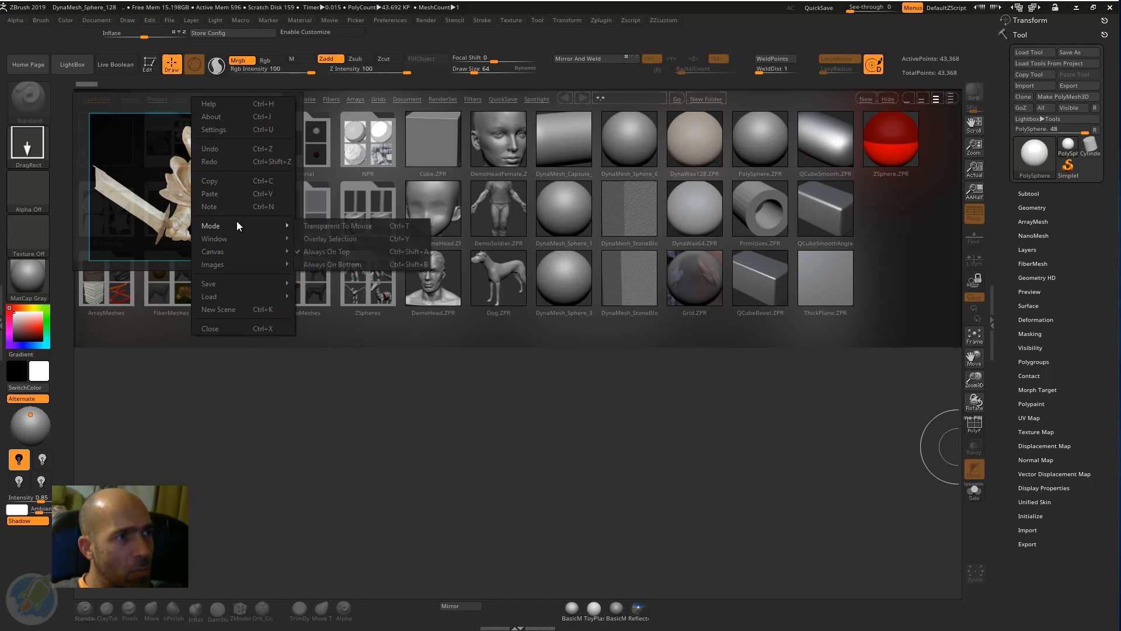
pyautogui.click(152, 107)
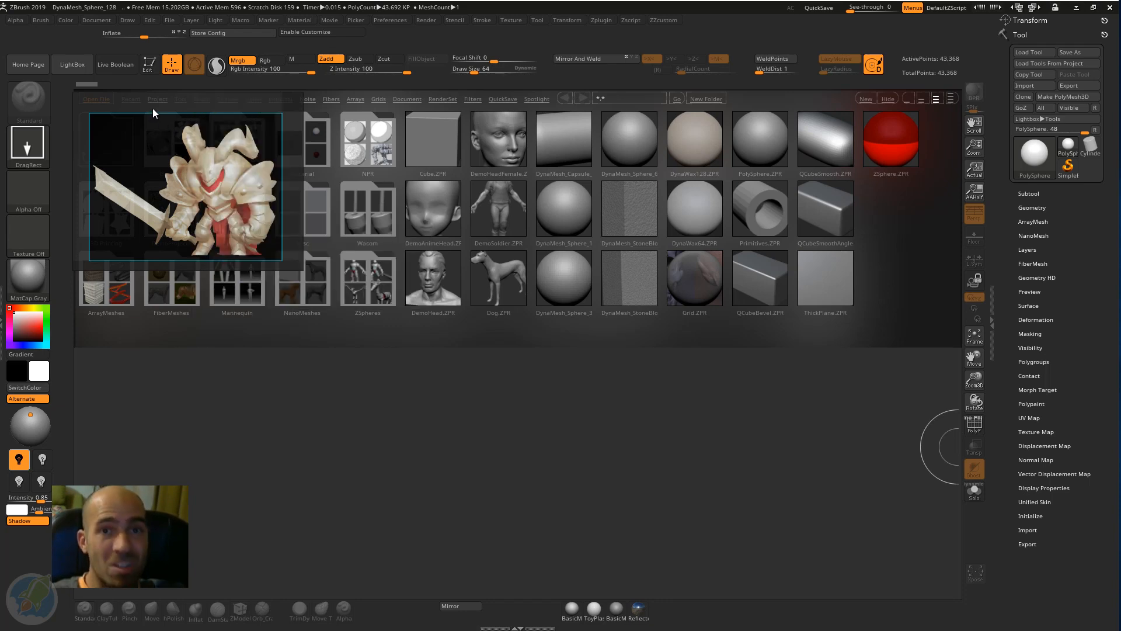
pyautogui.click(167, 105)
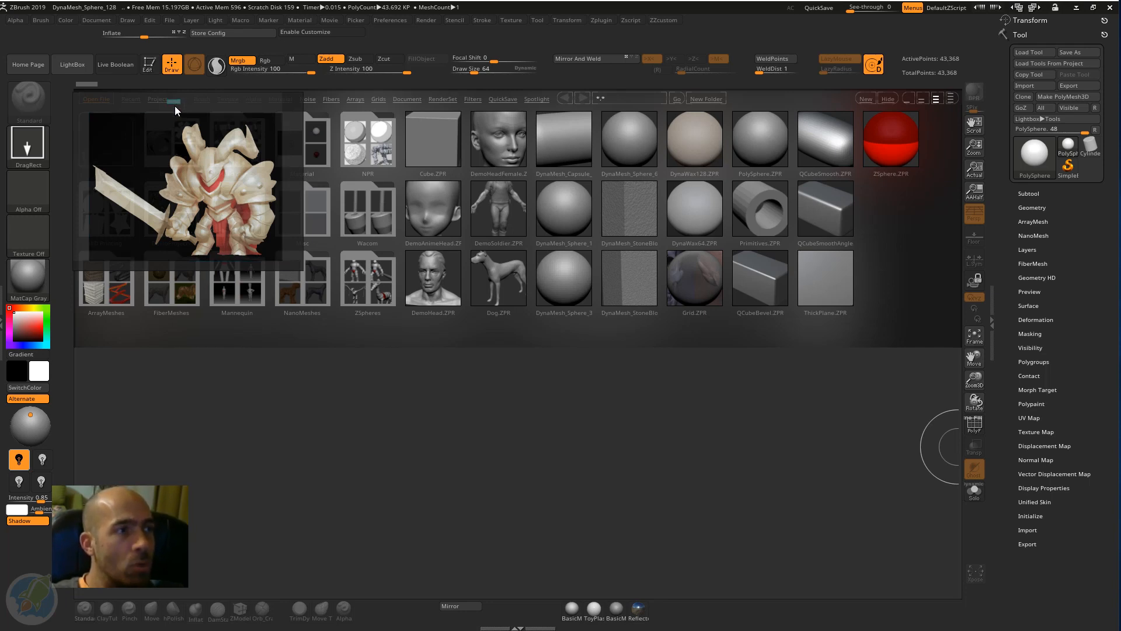
pyautogui.moveTo(193, 114); pyautogui.dragTo(200, 95, button='right')
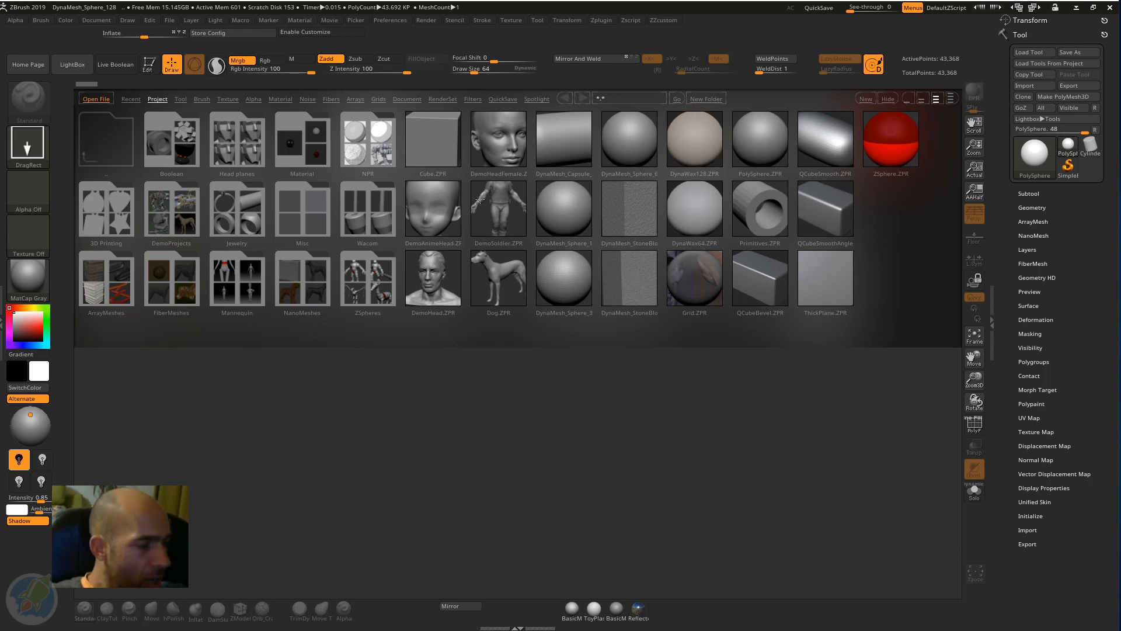
# Step: Open the DynaMesh_Sphere_128 starter project and expand the sphere's Subtool settings
pyautogui.doubleClick(563, 209)
pyautogui.click(600, 372)
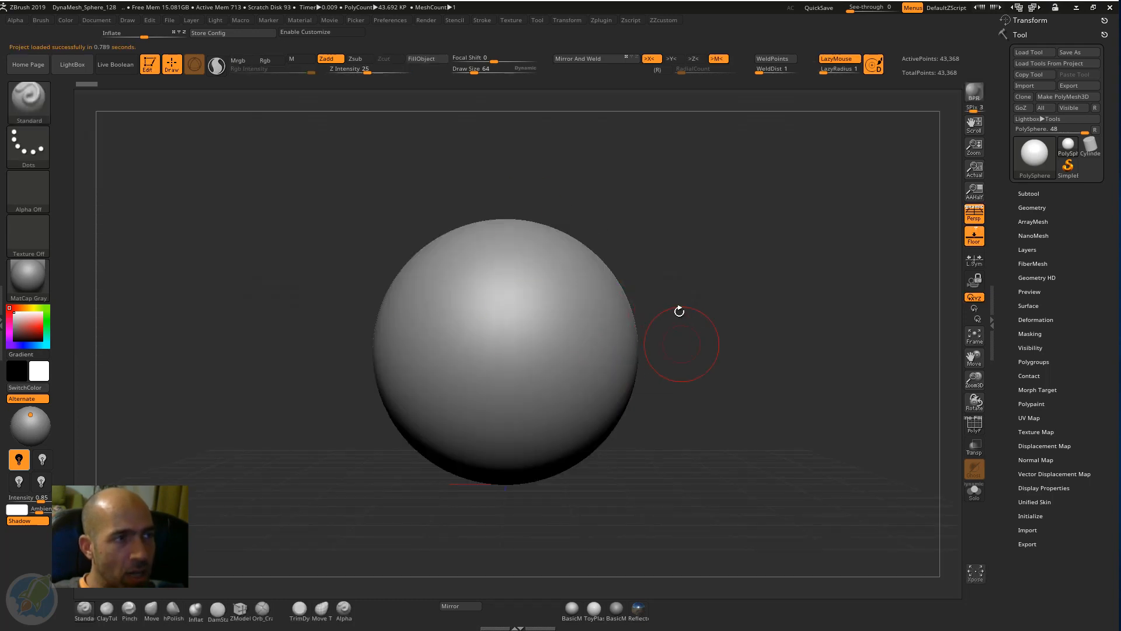
pyautogui.click(1029, 194)
pyautogui.scroll(-1, 1019, 268)
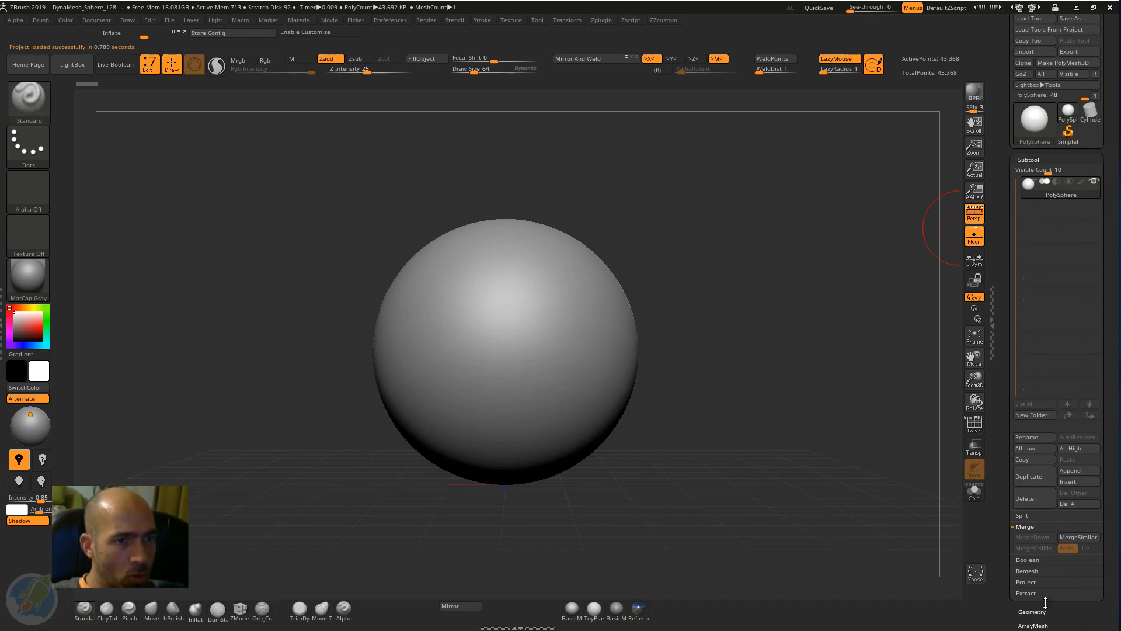
pyautogui.scroll(1, 1017, 304)
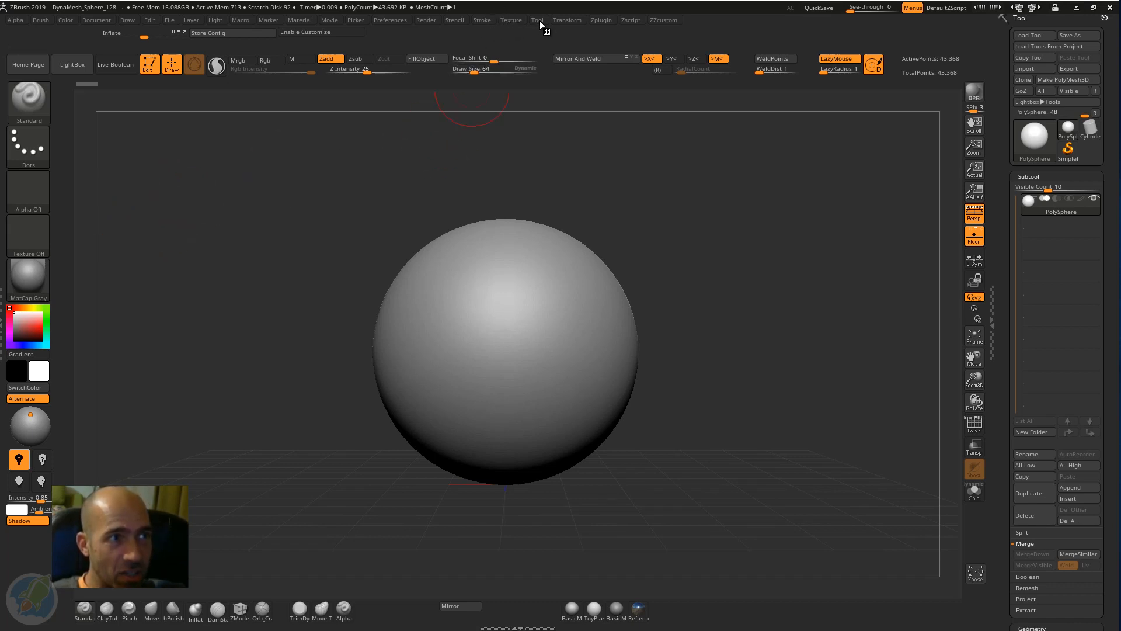
# Step: Import bu-zhou-crop-.jpg from the Absolute beginners Zbrush course folder as a texture
pyautogui.click(511, 20)
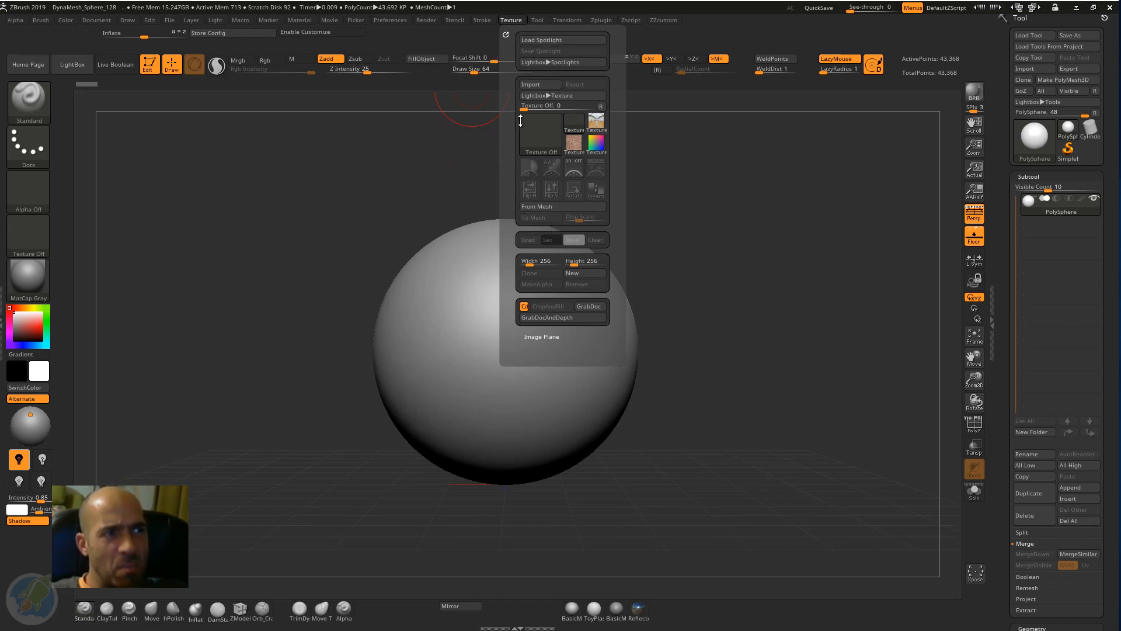
pyautogui.click(541, 85)
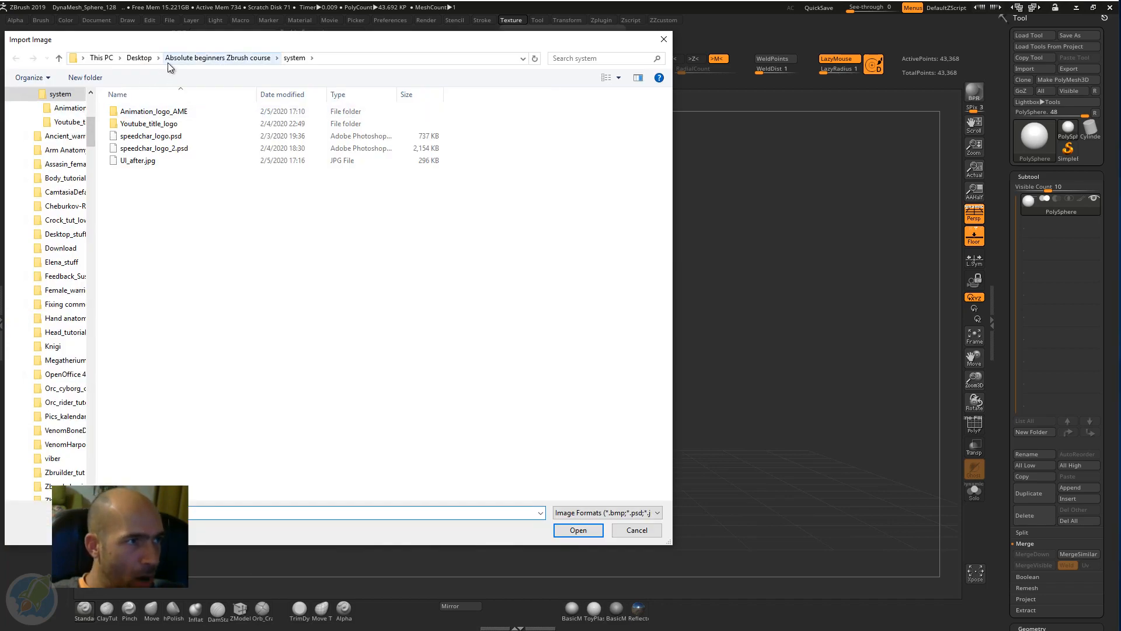
pyautogui.click(168, 60)
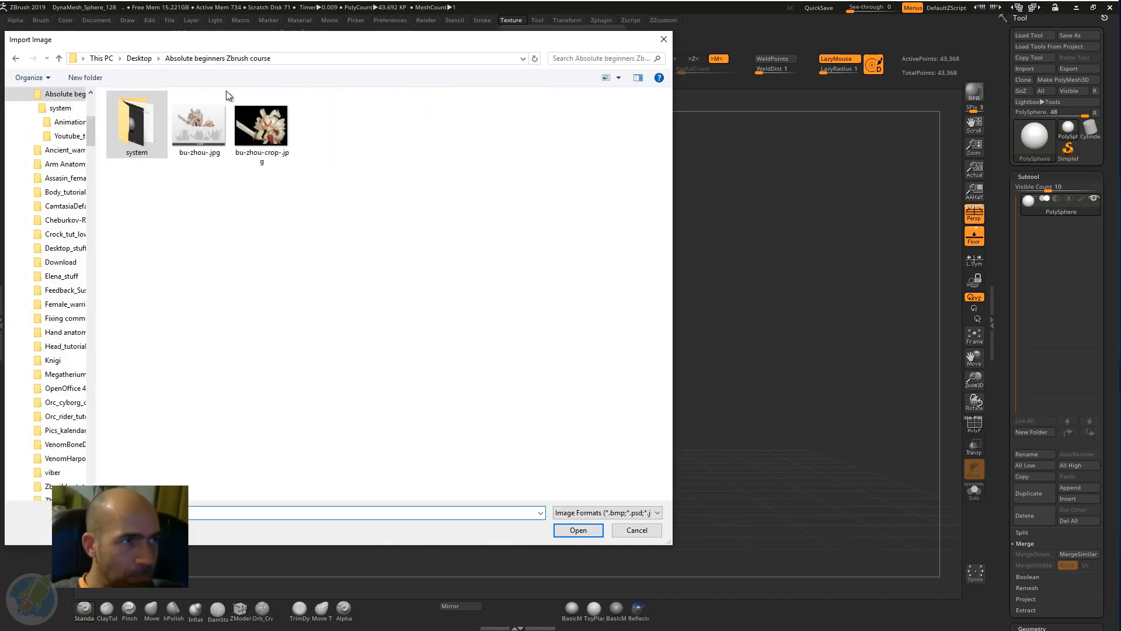
pyautogui.click(265, 136)
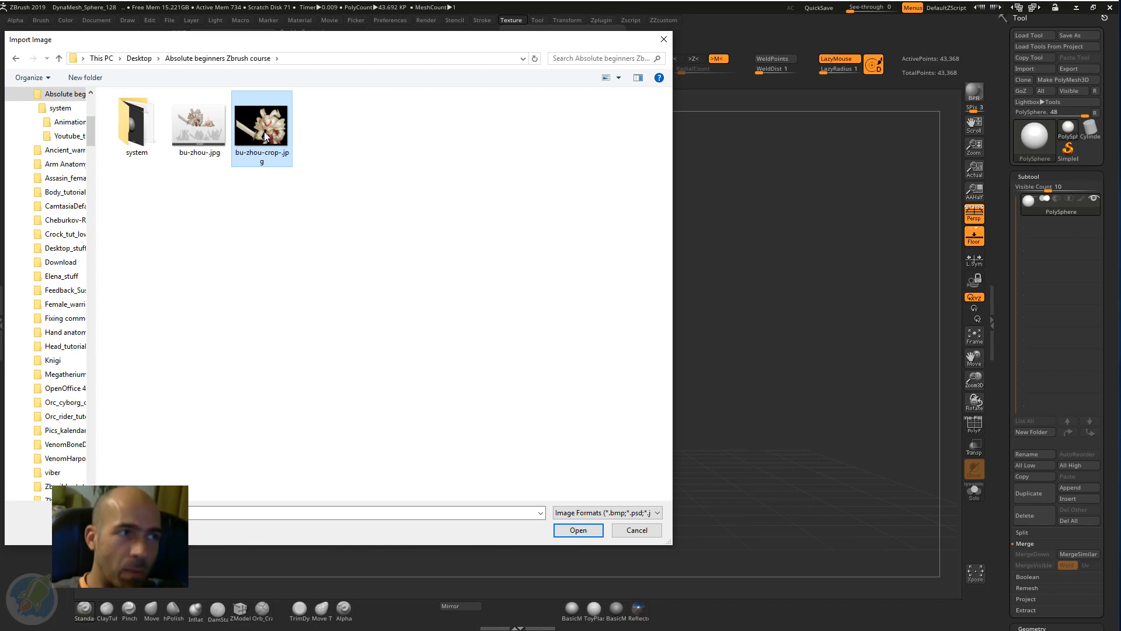
pyautogui.doubleClick(265, 136)
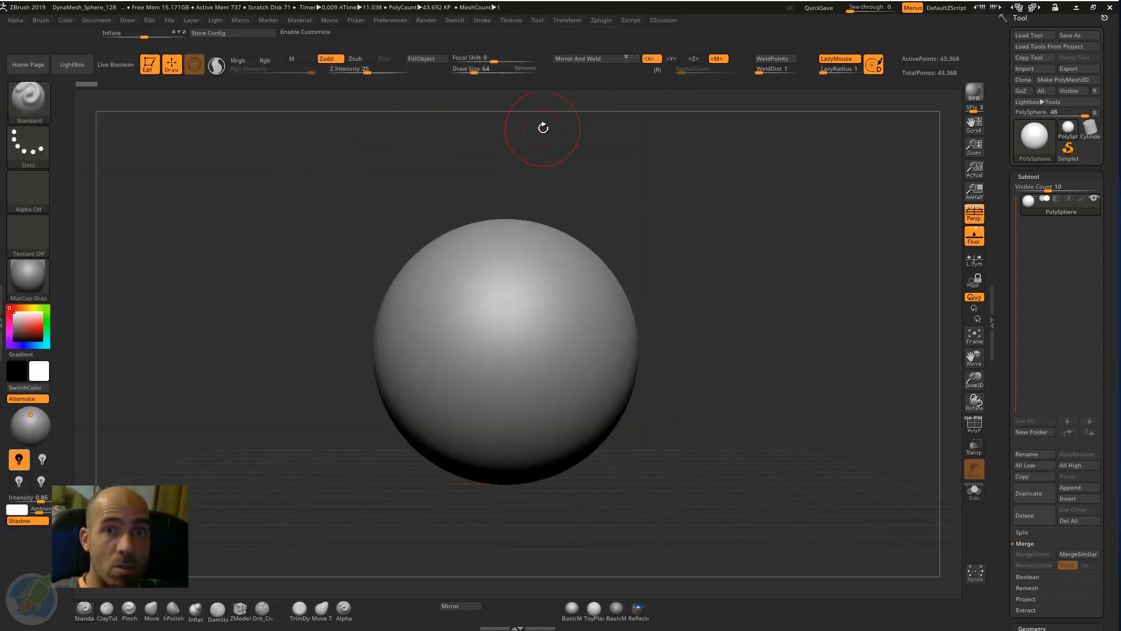
# Step: Select the imported bu-zhou-crop texture and add it to Spotlight
pyautogui.click(513, 20)
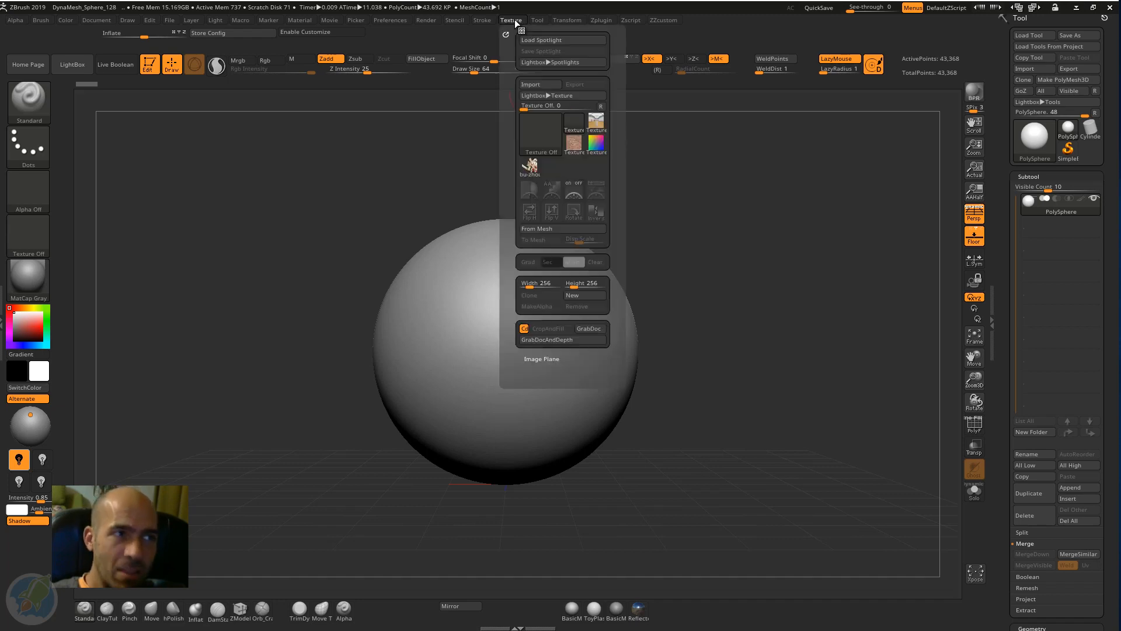
pyautogui.click(531, 170)
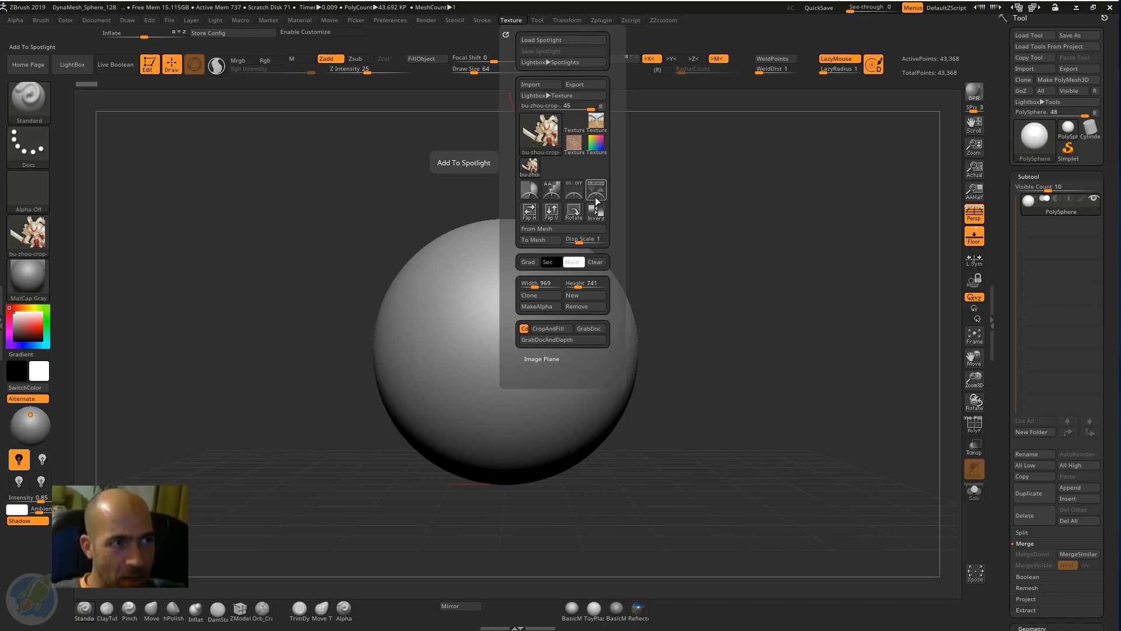
pyautogui.click(597, 199)
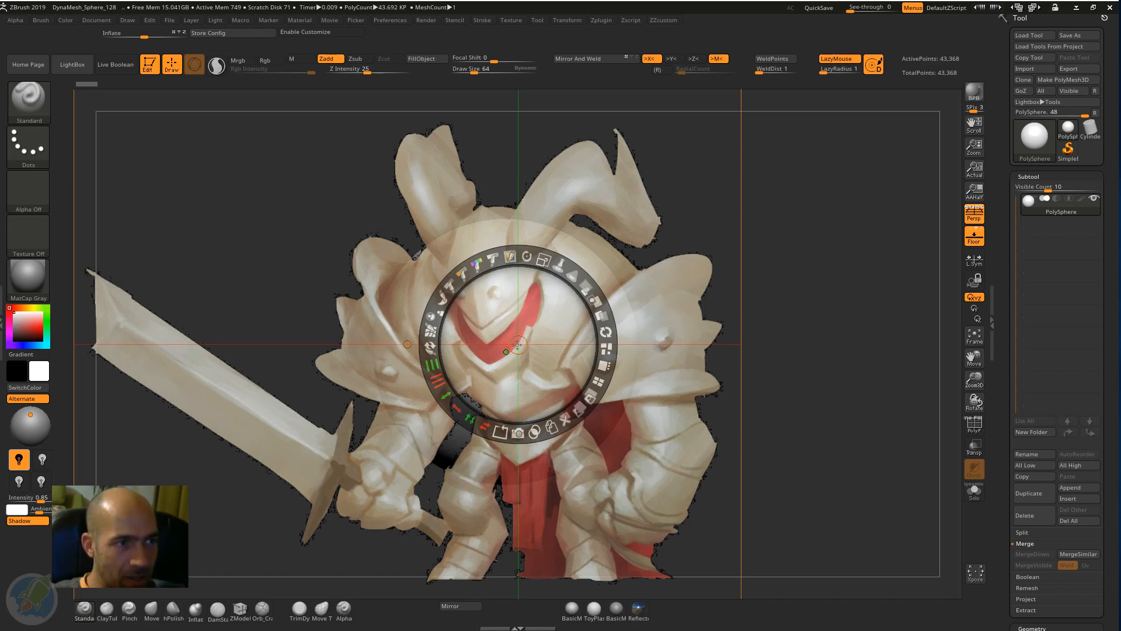
# Step: Scale the knight reference down in Spotlight and place it in the upper-left area of the canvas, beside the sphere
pyautogui.moveTo(519, 343); pyautogui.dragTo(515, 299)
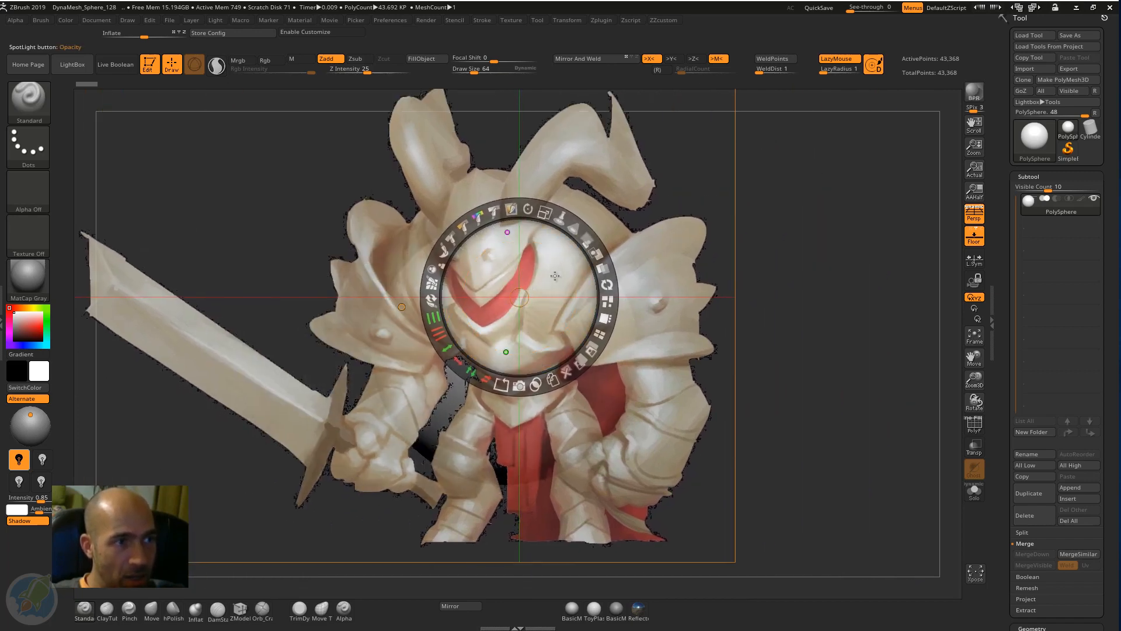
pyautogui.moveTo(556, 277); pyautogui.dragTo(545, 307)
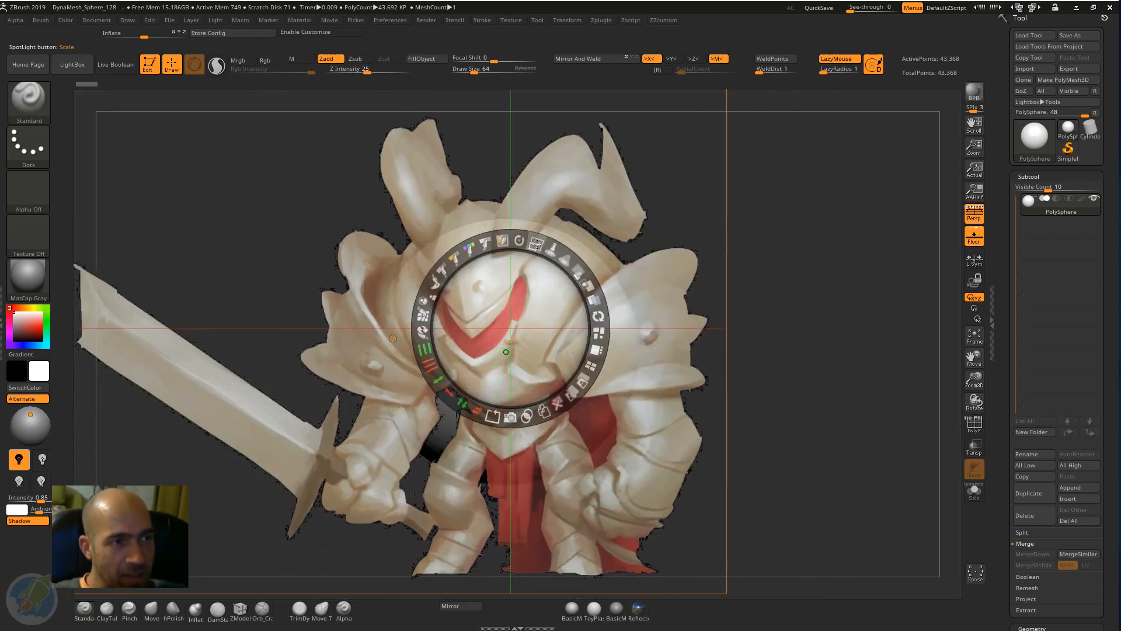
pyautogui.click(537, 244)
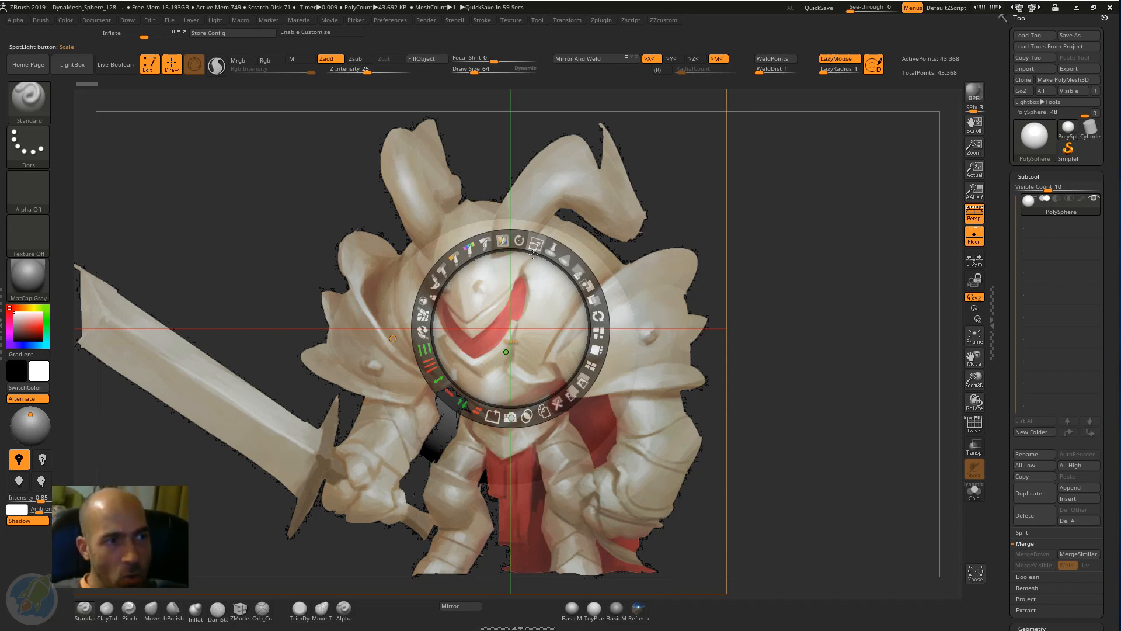
pyautogui.moveTo(537, 245); pyautogui.dragTo(492, 252)
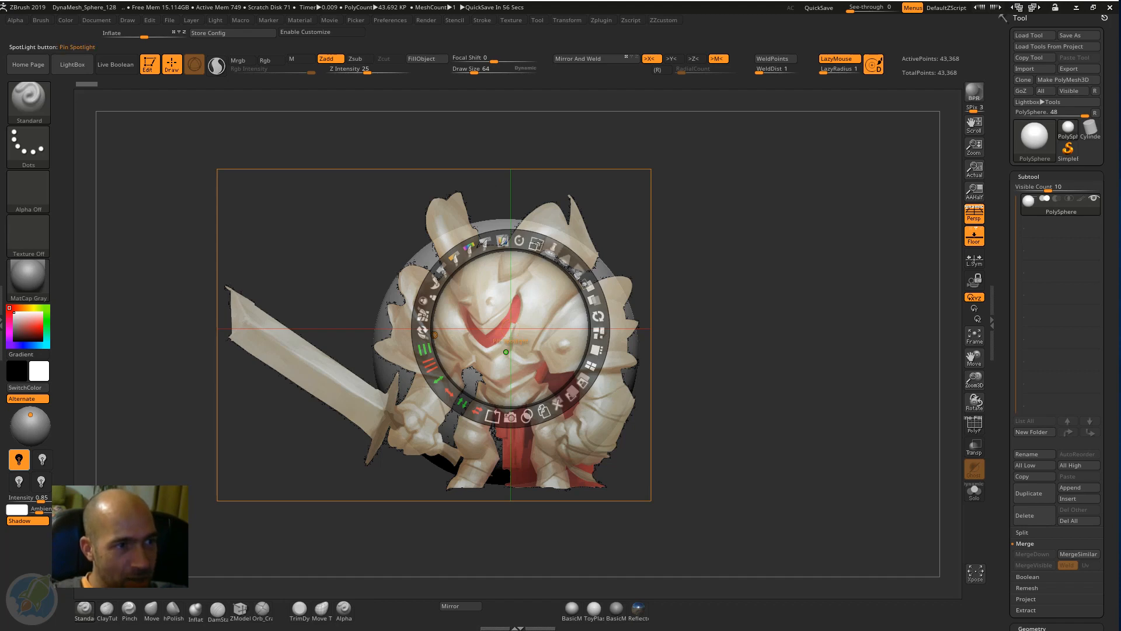
pyautogui.moveTo(536, 243); pyautogui.dragTo(507, 253)
pyautogui.moveTo(544, 293); pyautogui.dragTo(319, 188)
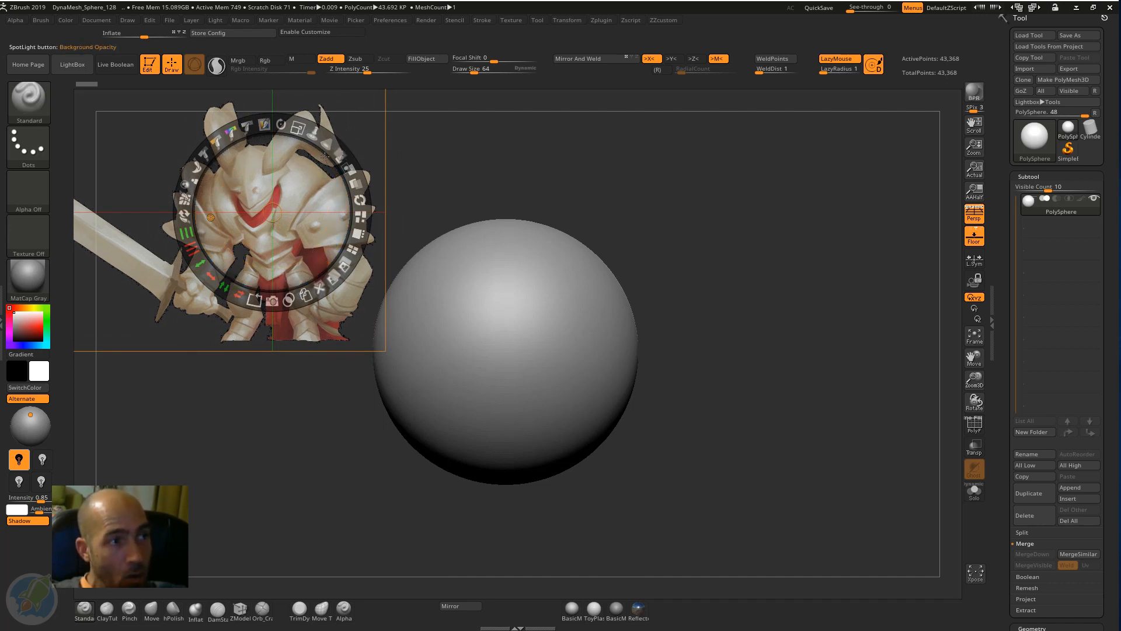
pyautogui.moveTo(274, 211); pyautogui.dragTo(230, 246)
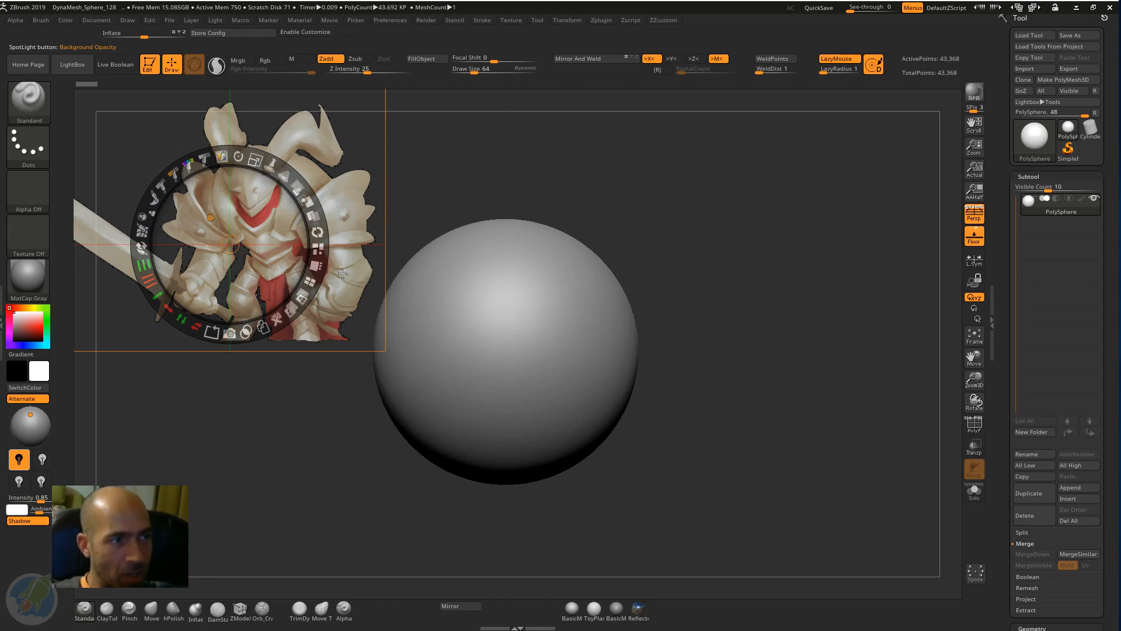
# Step: Toggle Spotlight's editing dial and the reference's visibility, leaving the knight image displayed without the dial
pyautogui.press('z')
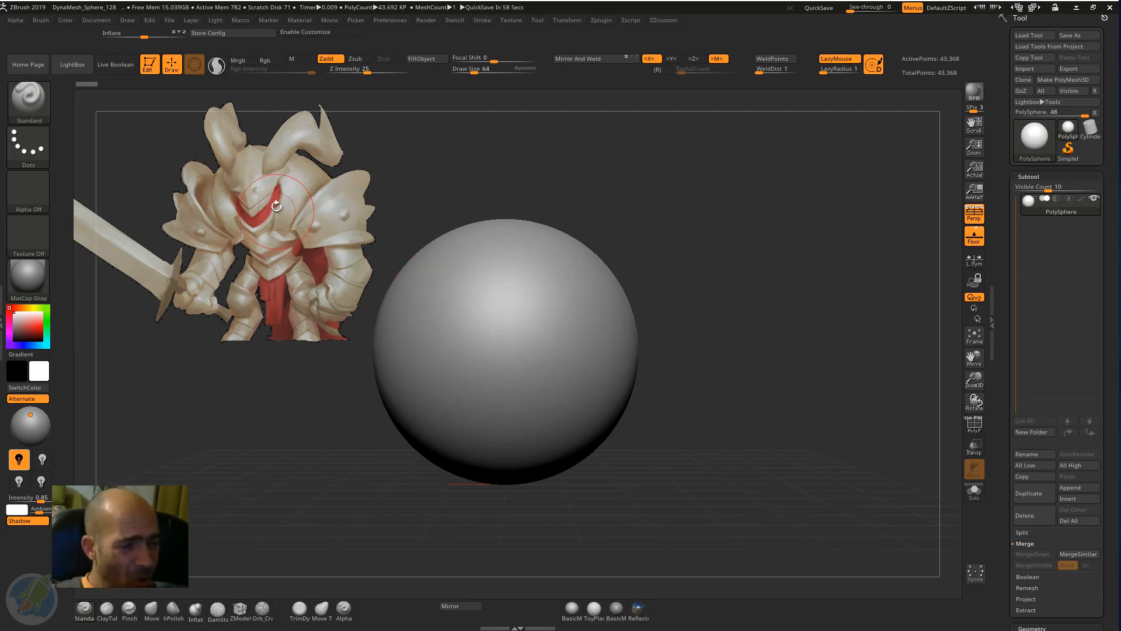
pyautogui.press('z')
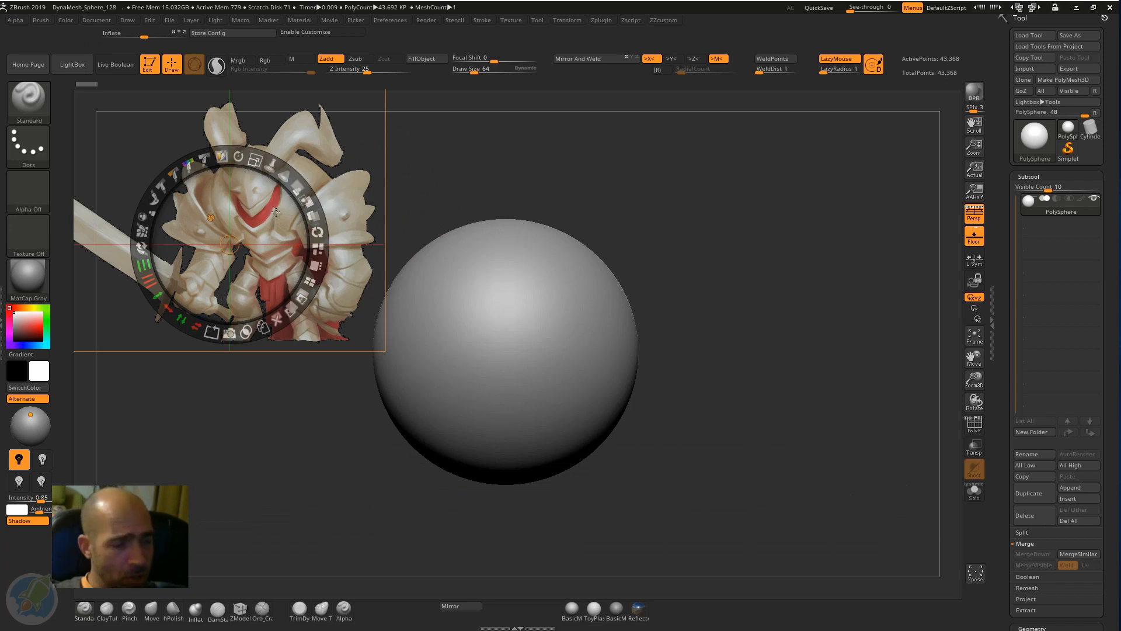
pyautogui.hotkey('shift', 'z')
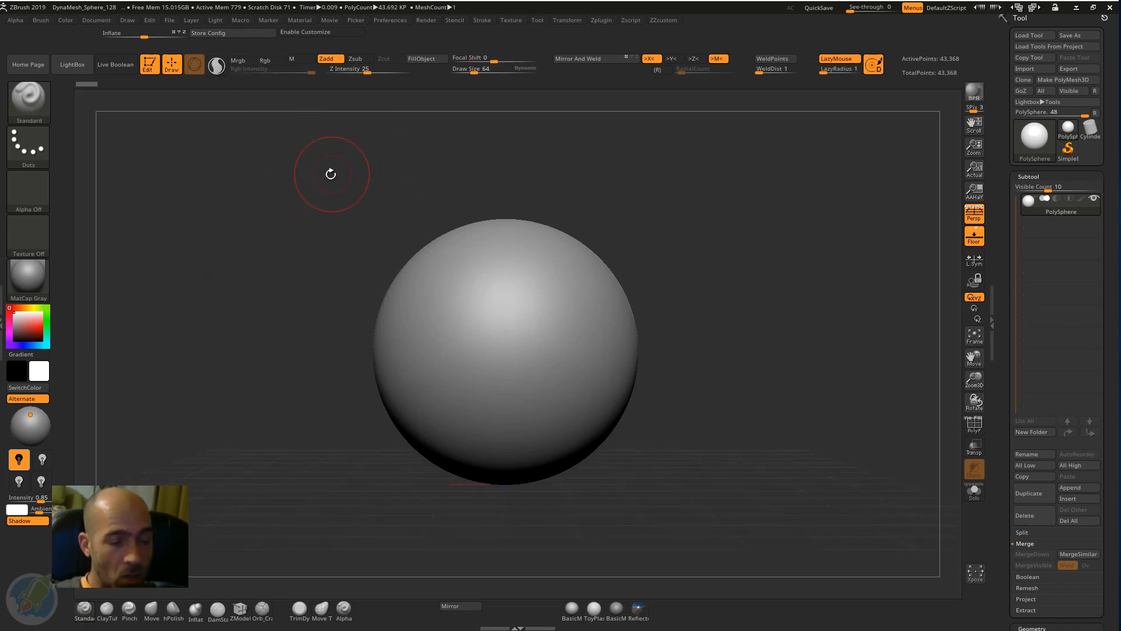
pyautogui.press('shift')
pyautogui.hotkey('shift', 'z')
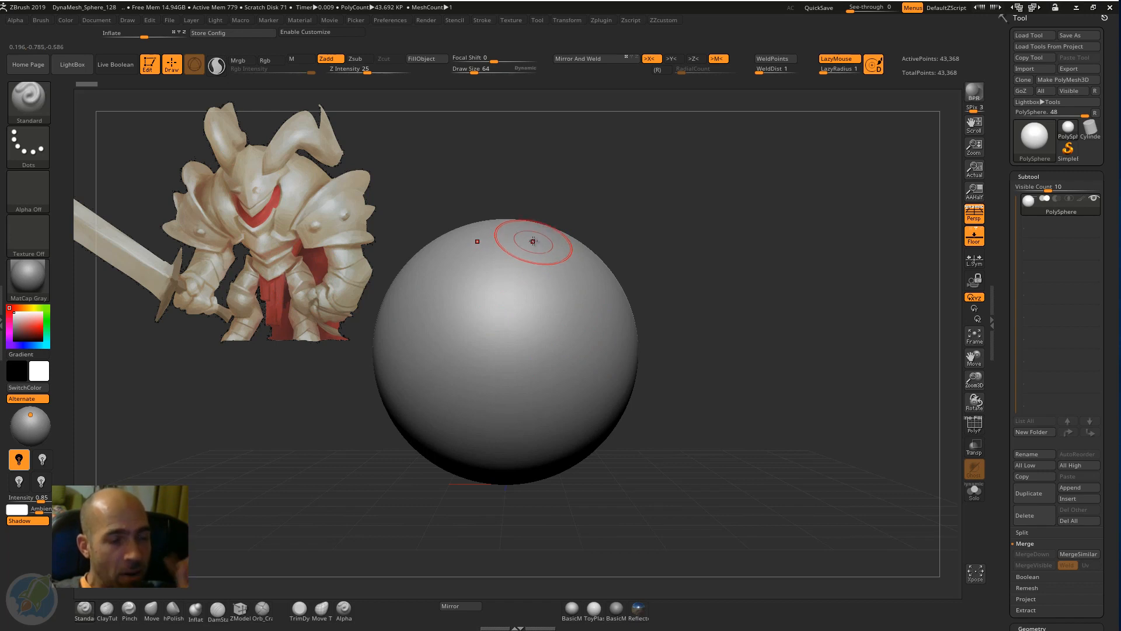
# Step: Reshape the sphere's sides with the Move brush at draw size 128 to start a rough head form
pyautogui.press('b')
pyautogui.press('m')
pyautogui.press('v')
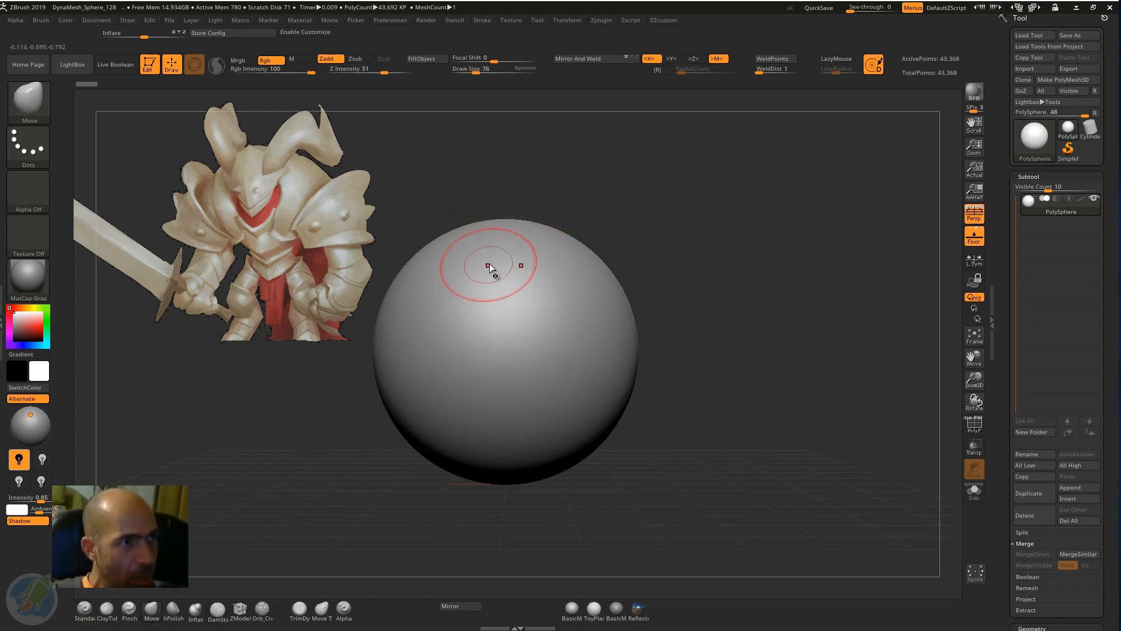
pyautogui.press(']')
pyautogui.press(']')
pyautogui.moveTo(630, 339)
pyautogui.mouseDown()
pyautogui.moveTo(713, 350)
pyautogui.moveTo(901, 256)
pyautogui.mouseUp()
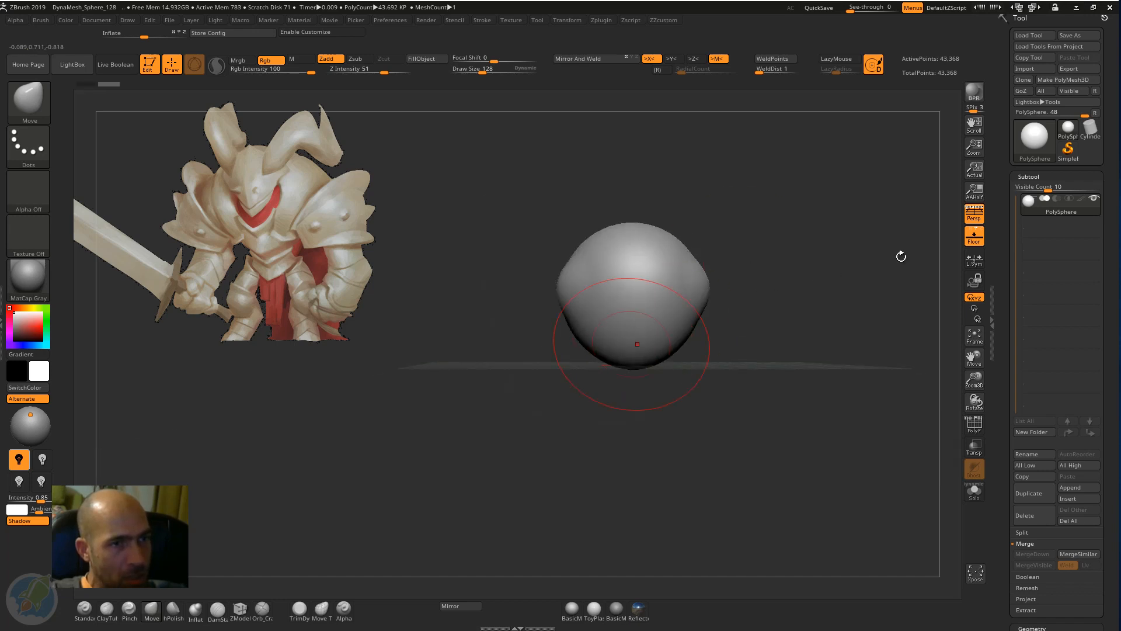
# Step: Hide the floor grid and pull the sphere's lower part into a tapered chin shape with the Move brush
pyautogui.click(975, 237)
pyautogui.moveTo(781, 303)
pyautogui.mouseDown()
pyautogui.moveTo(613, 326)
pyautogui.moveTo(612, 369)
pyautogui.mouseUp()
pyautogui.moveTo(762, 245)
pyautogui.mouseDown()
pyautogui.moveTo(724, 248)
pyautogui.moveTo(744, 282)
pyautogui.moveTo(676, 375)
pyautogui.mouseUp()
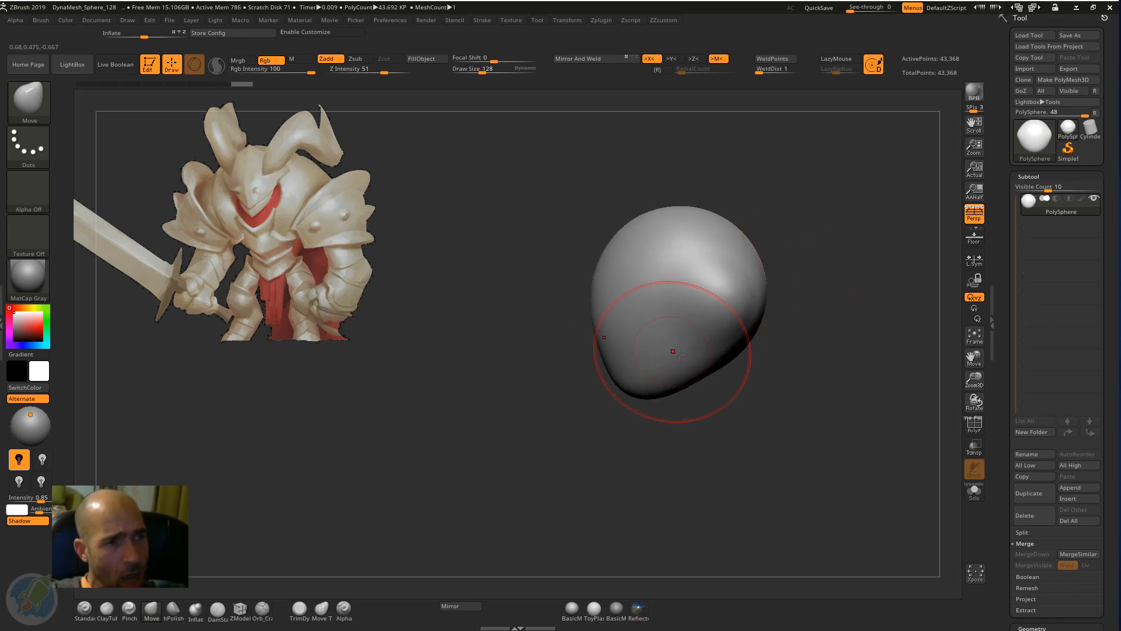
pyautogui.moveTo(782, 364); pyautogui.dragTo(737, 349)
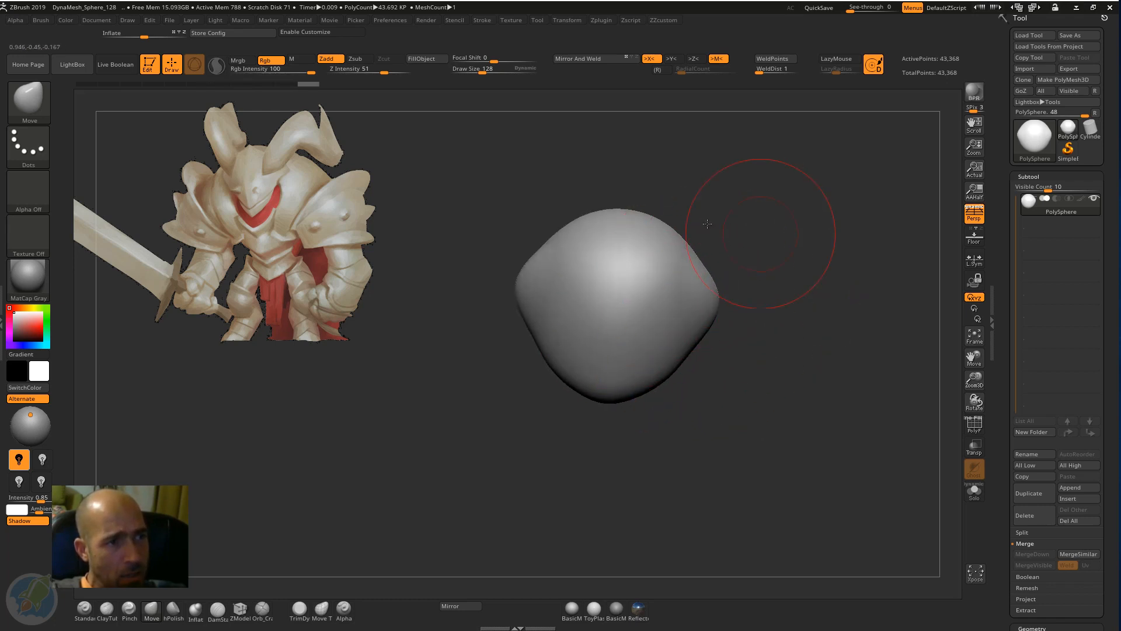
pyautogui.moveTo(707, 224); pyautogui.dragTo(655, 226)
# Step: Switch to the hPolish brush and examine the rough head form from several angles
pyautogui.press('b')
pyautogui.press('h')
pyautogui.press('p')
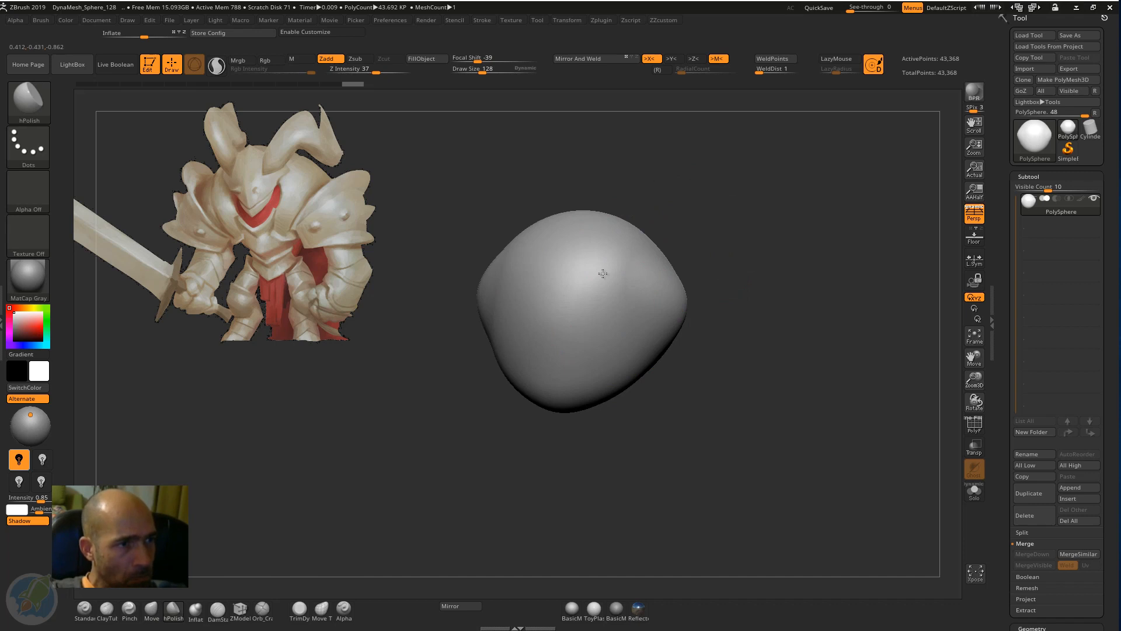
pyautogui.moveTo(750, 227); pyautogui.dragTo(650, 280)
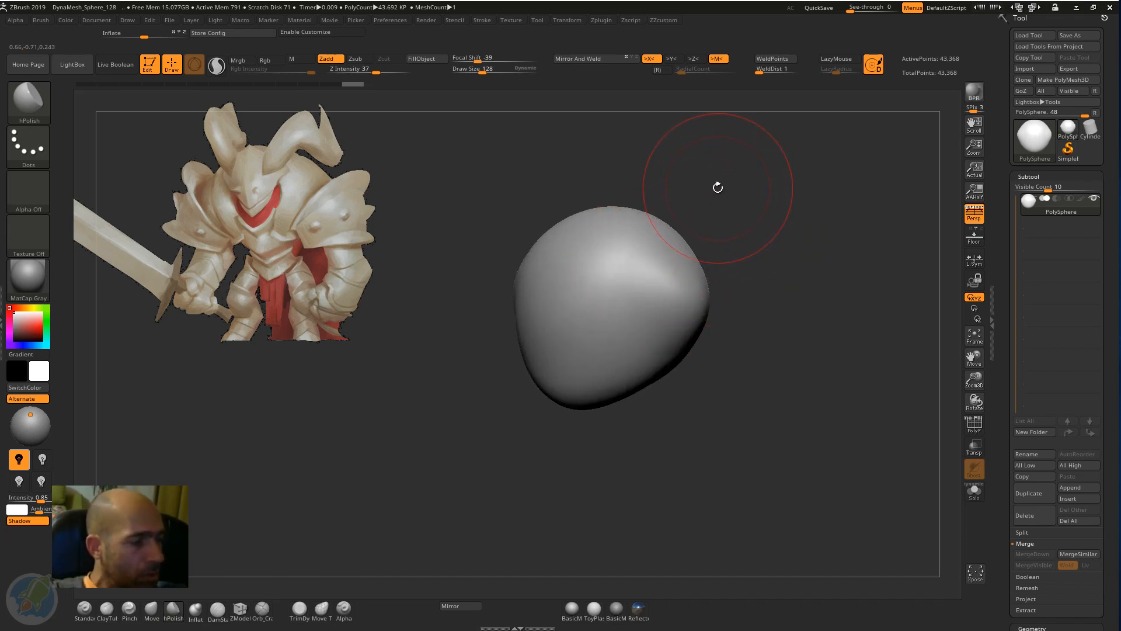
pyautogui.moveTo(741, 210); pyautogui.dragTo(723, 218)
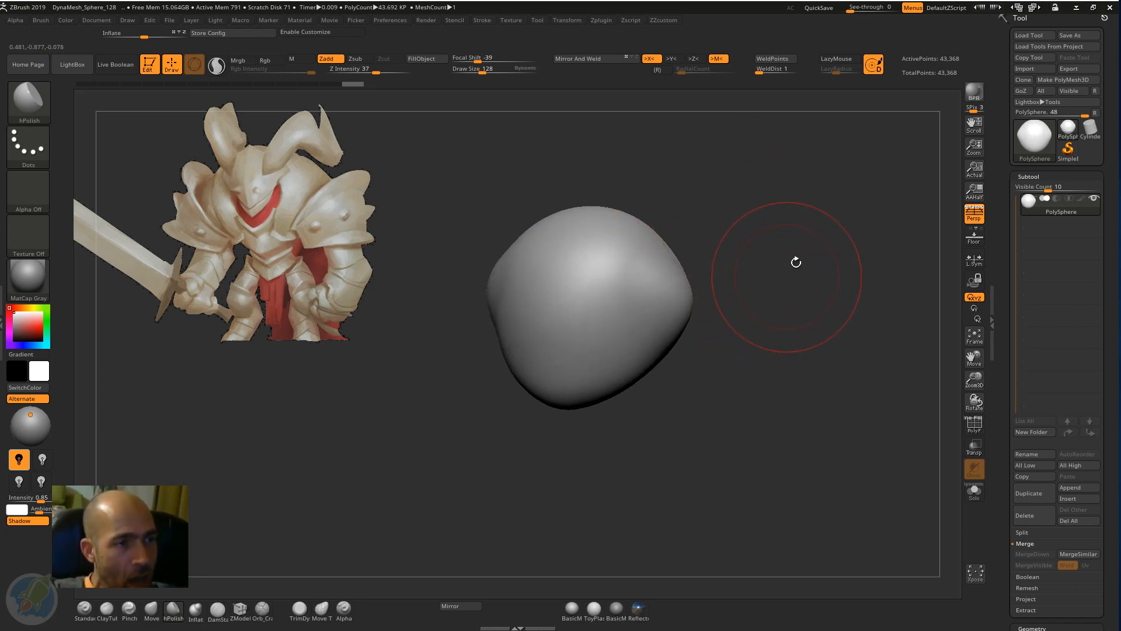
pyautogui.moveTo(818, 222); pyautogui.dragTo(692, 177)
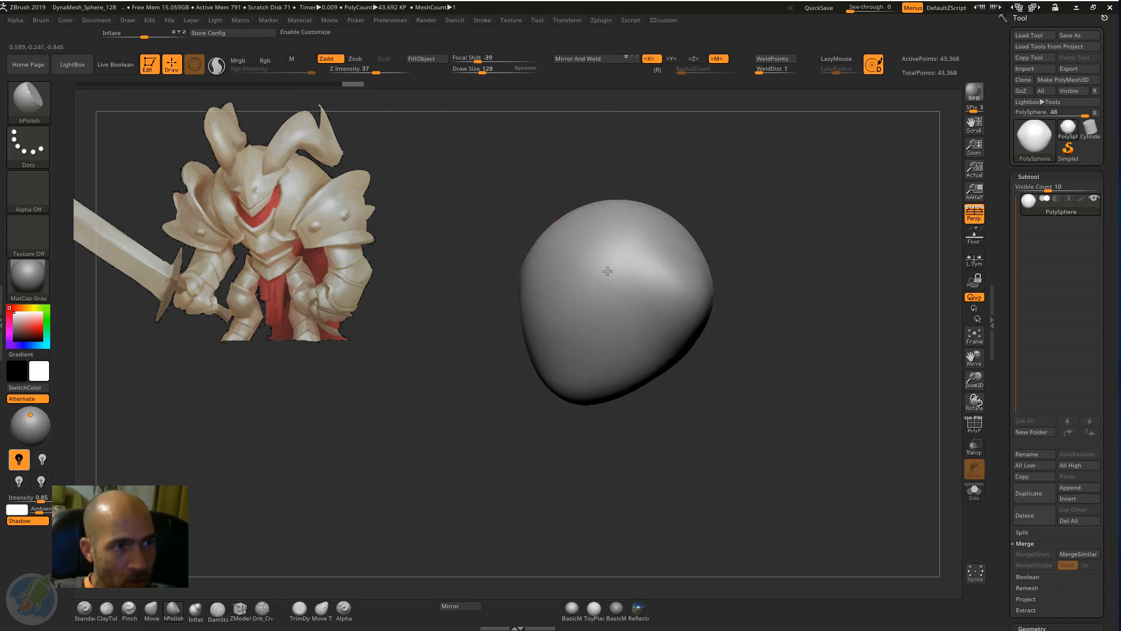
pyautogui.moveTo(750, 206); pyautogui.dragTo(884, 266)
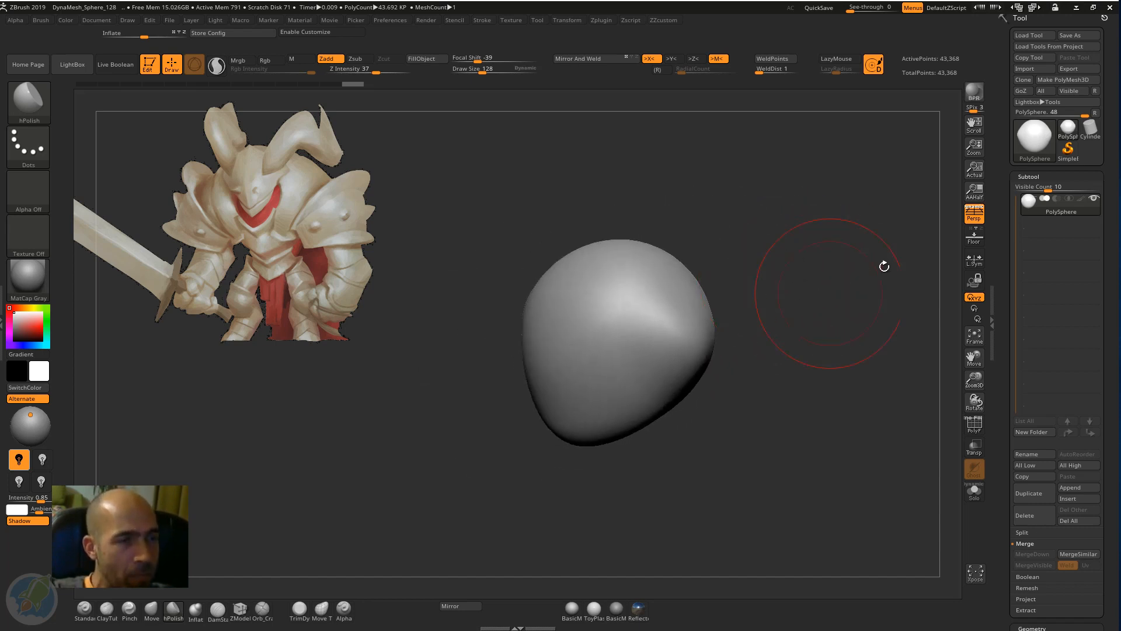
pyautogui.click(974, 237)
pyautogui.moveTo(816, 292); pyautogui.dragTo(957, 212)
pyautogui.hotkey('shift', 'p')
pyautogui.moveTo(779, 288)
pyautogui.mouseDown()
pyautogui.moveTo(806, 275)
pyautogui.moveTo(737, 283)
pyautogui.mouseUp()
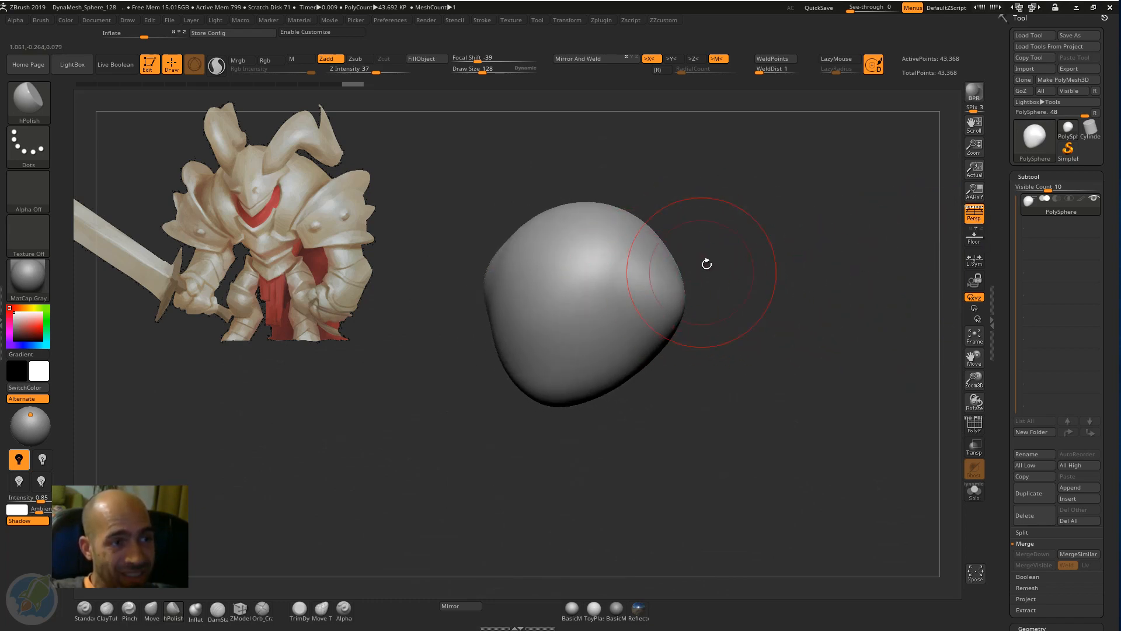
pyautogui.moveTo(768, 214)
pyautogui.mouseDown()
pyautogui.moveTo(773, 255)
pyautogui.moveTo(827, 362)
pyautogui.moveTo(816, 271)
pyautogui.moveTo(787, 207)
pyautogui.moveTo(790, 266)
pyautogui.moveTo(815, 317)
pyautogui.moveTo(797, 240)
pyautogui.moveTo(776, 259)
pyautogui.mouseUp()
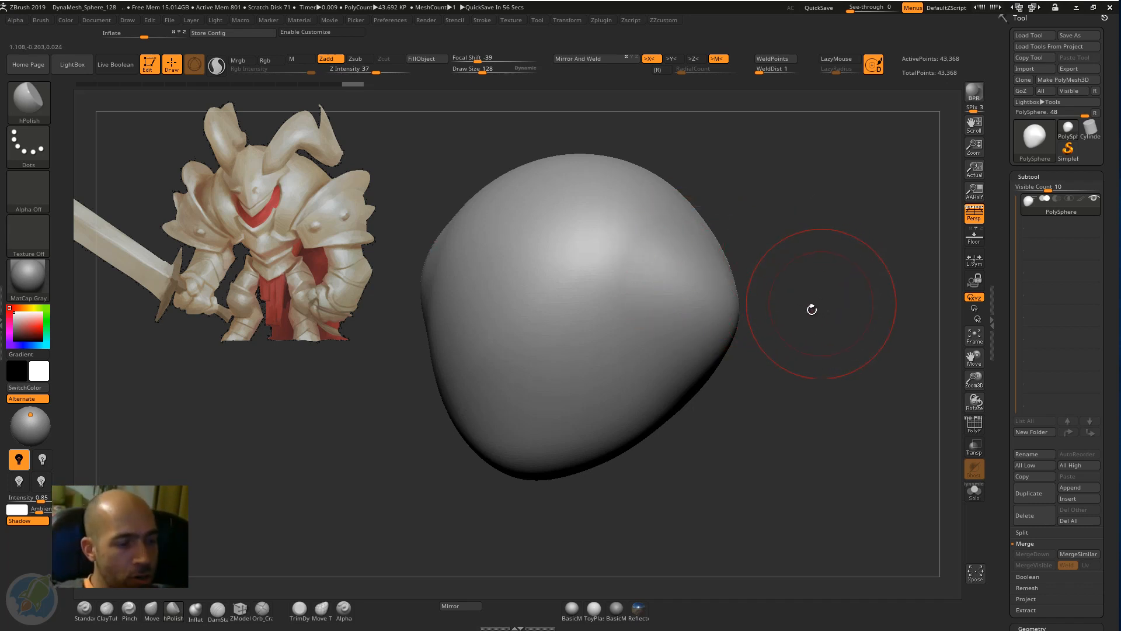
pyautogui.moveTo(811, 309); pyautogui.dragTo(731, 243)
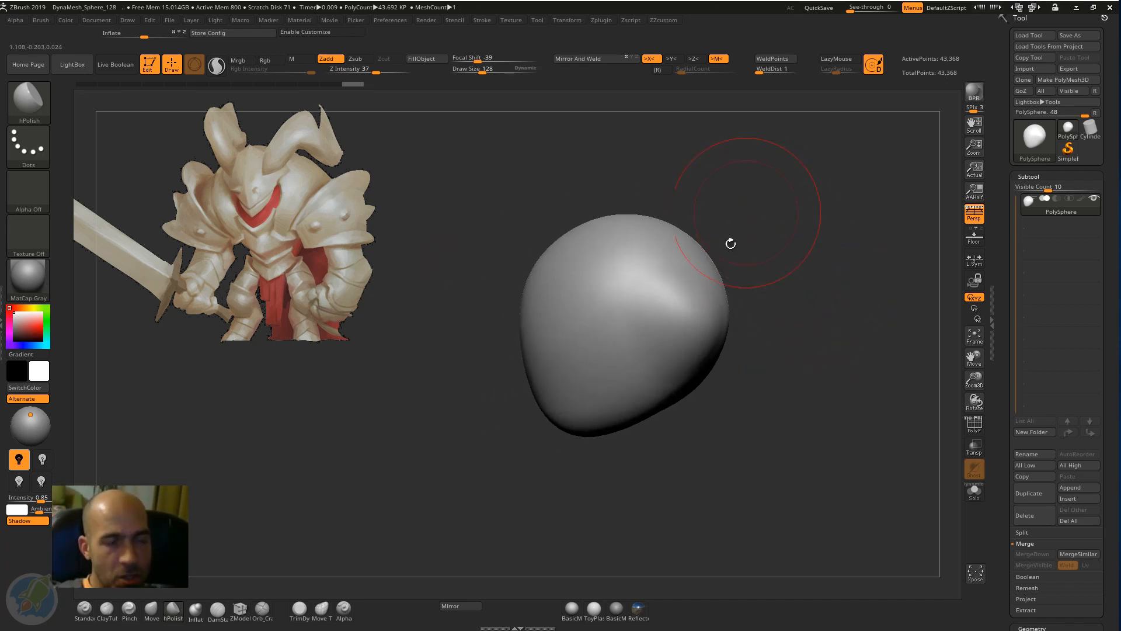
pyautogui.moveTo(775, 290); pyautogui.dragTo(774, 270)
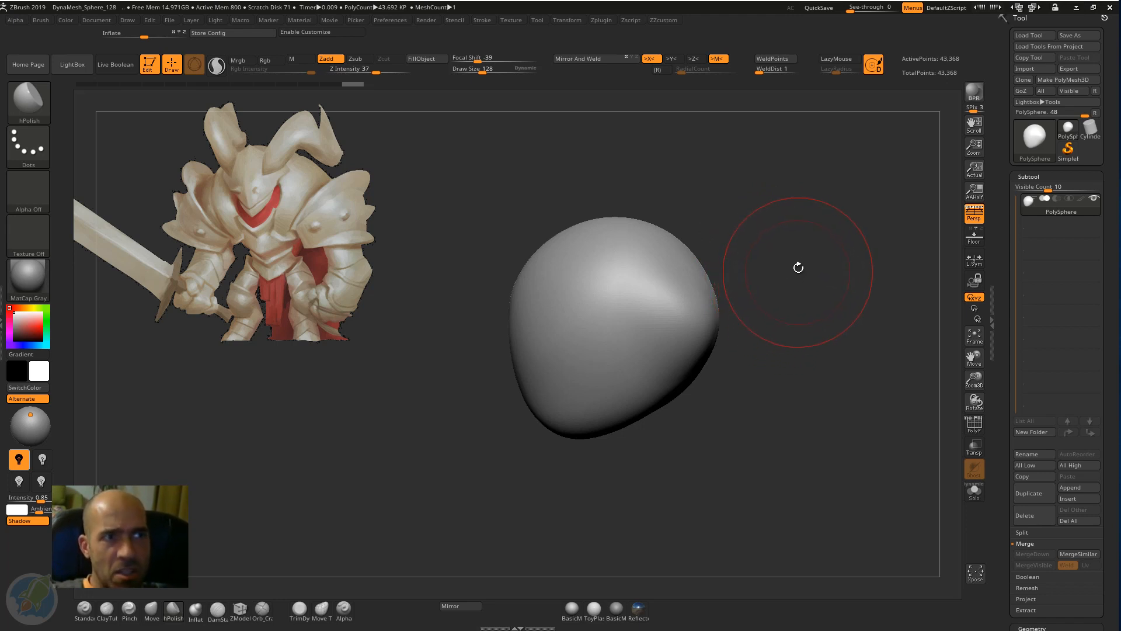
pyautogui.moveTo(794, 278); pyautogui.dragTo(784, 251)
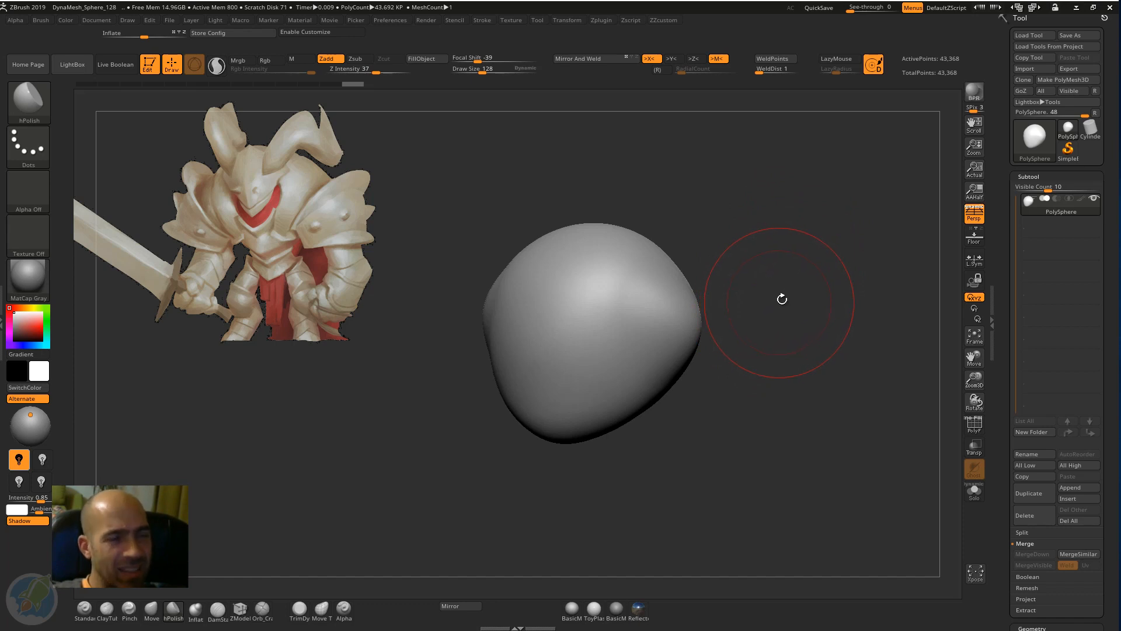
pyautogui.moveTo(781, 320); pyautogui.dragTo(693, 291)
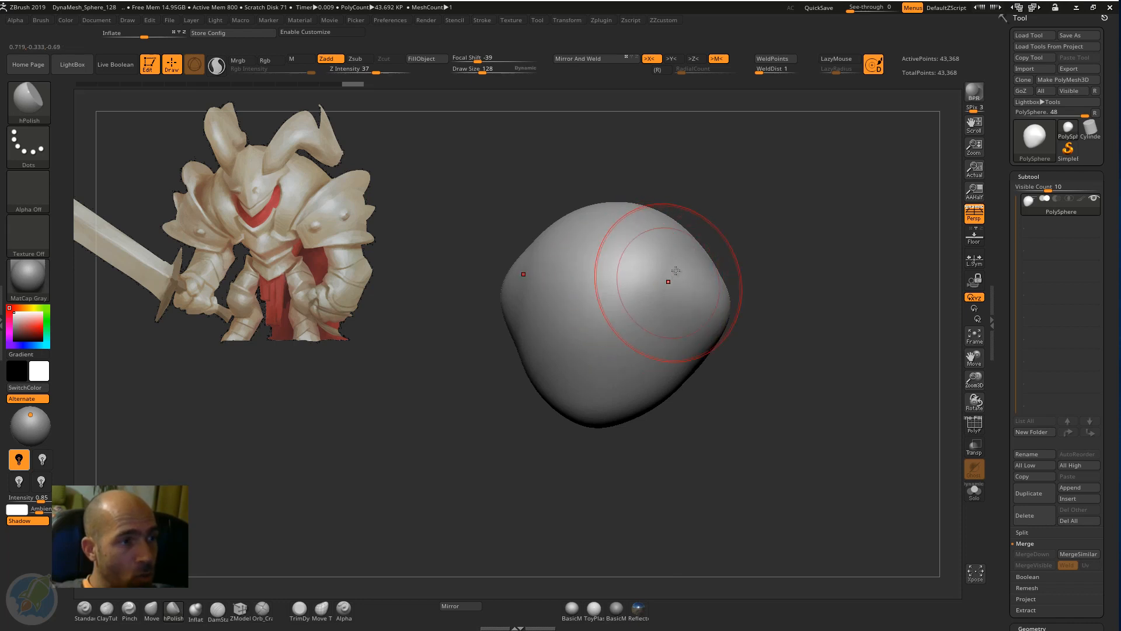
# Step: Switch to the Standard brush and turn off its Spotlight Projection sampling option
pyautogui.press('b')
pyautogui.press('s')
pyautogui.press('t')
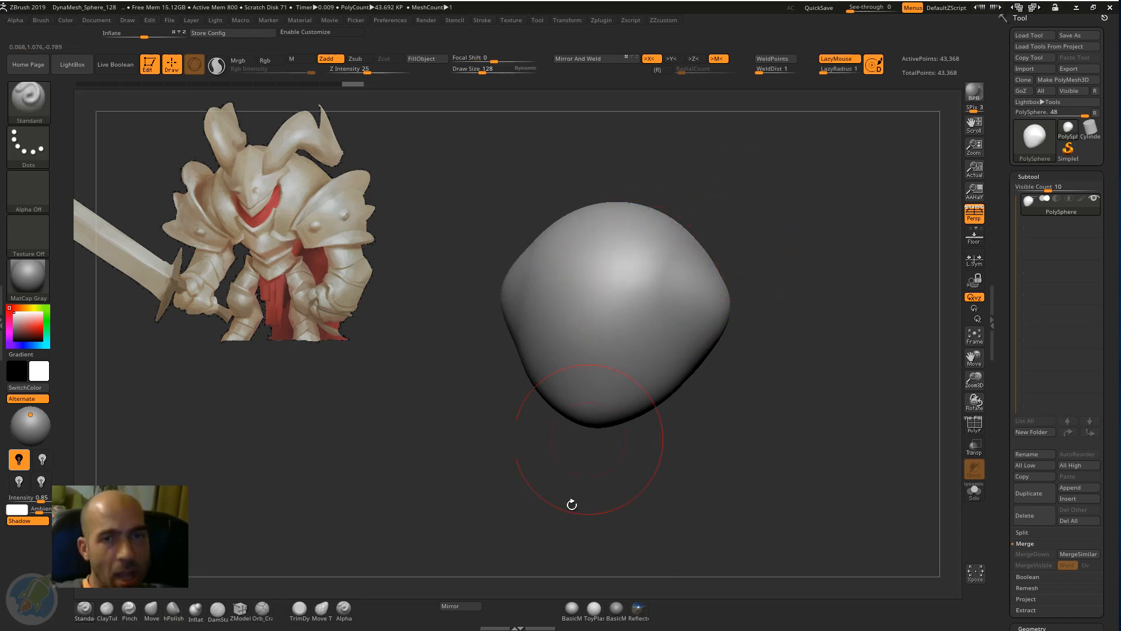
pyautogui.moveTo(710, 437)
pyautogui.mouseDown()
pyautogui.moveTo(693, 440)
pyautogui.moveTo(738, 316)
pyautogui.mouseUp()
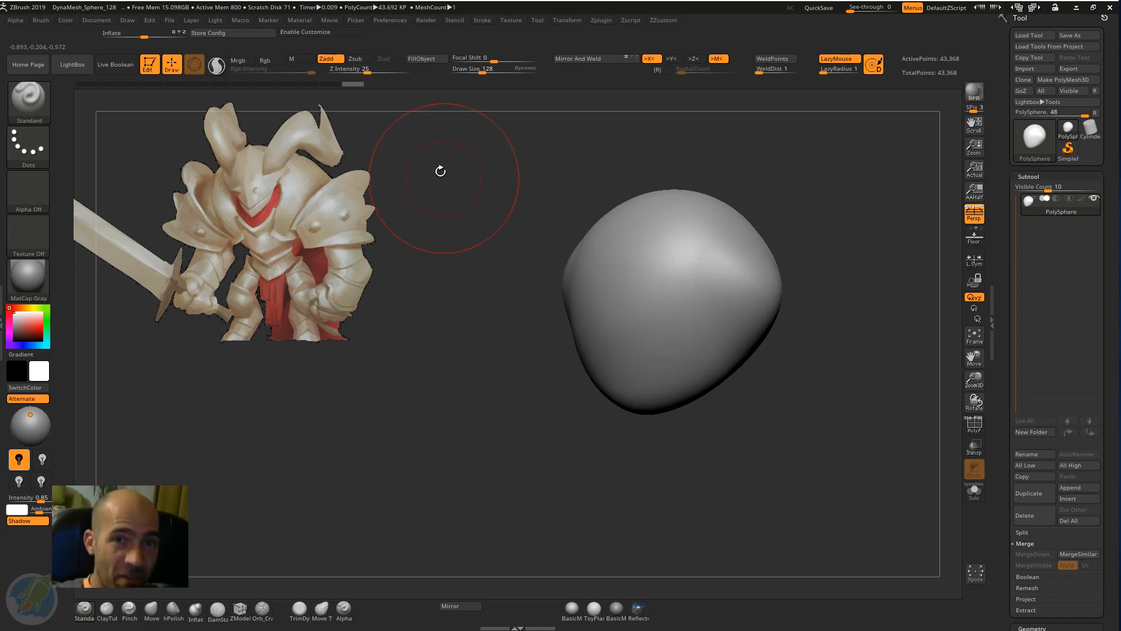
pyautogui.click(41, 21)
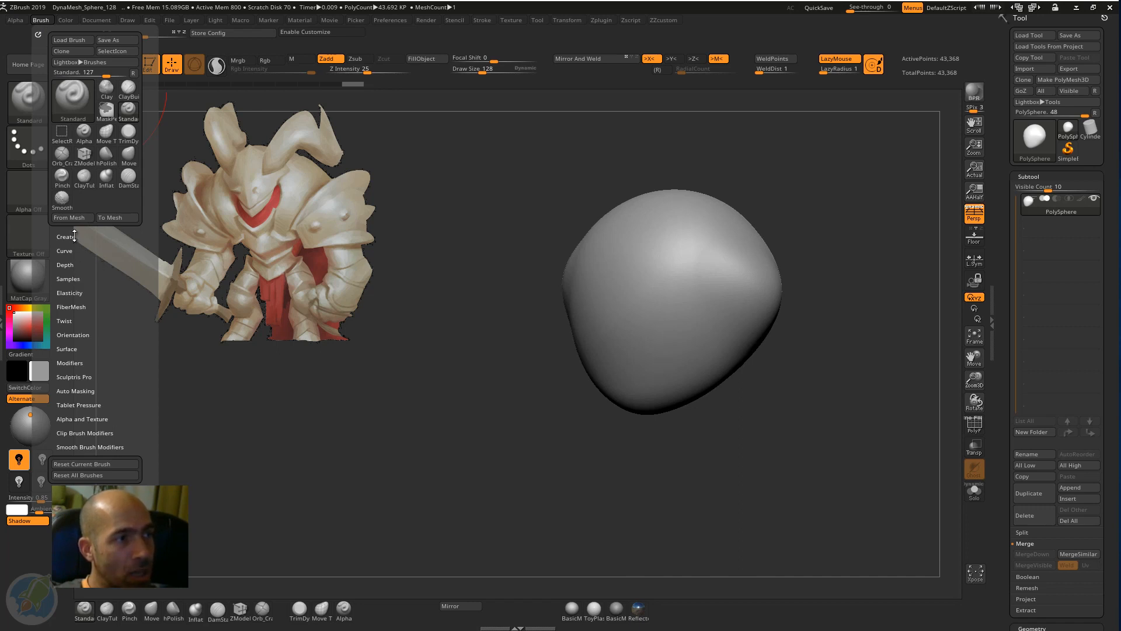
pyautogui.click(78, 279)
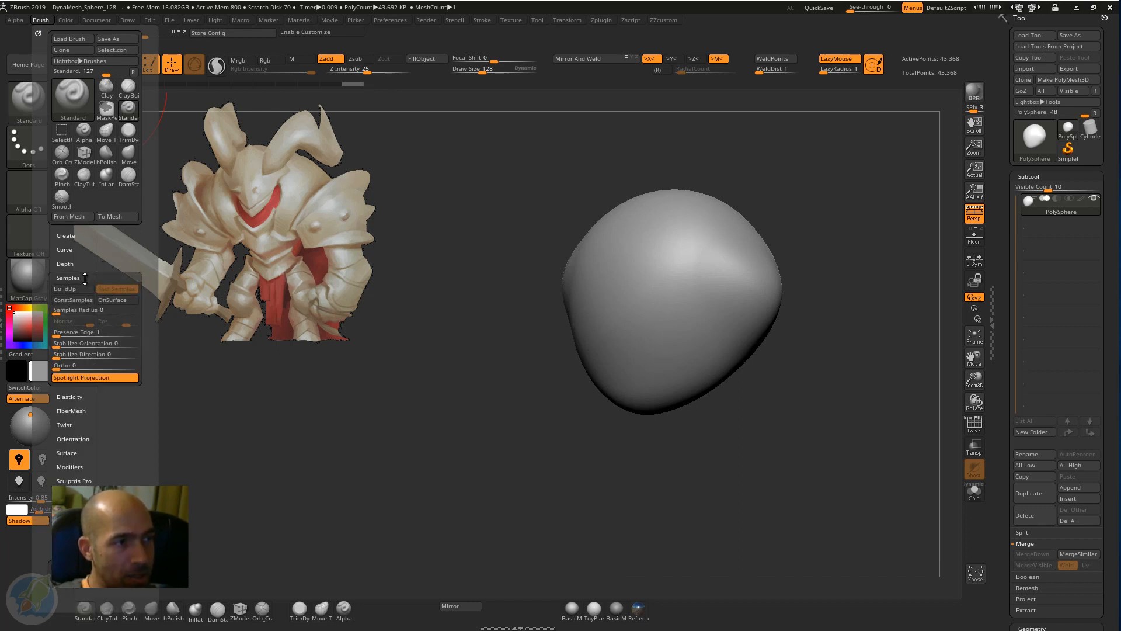
pyautogui.click(110, 378)
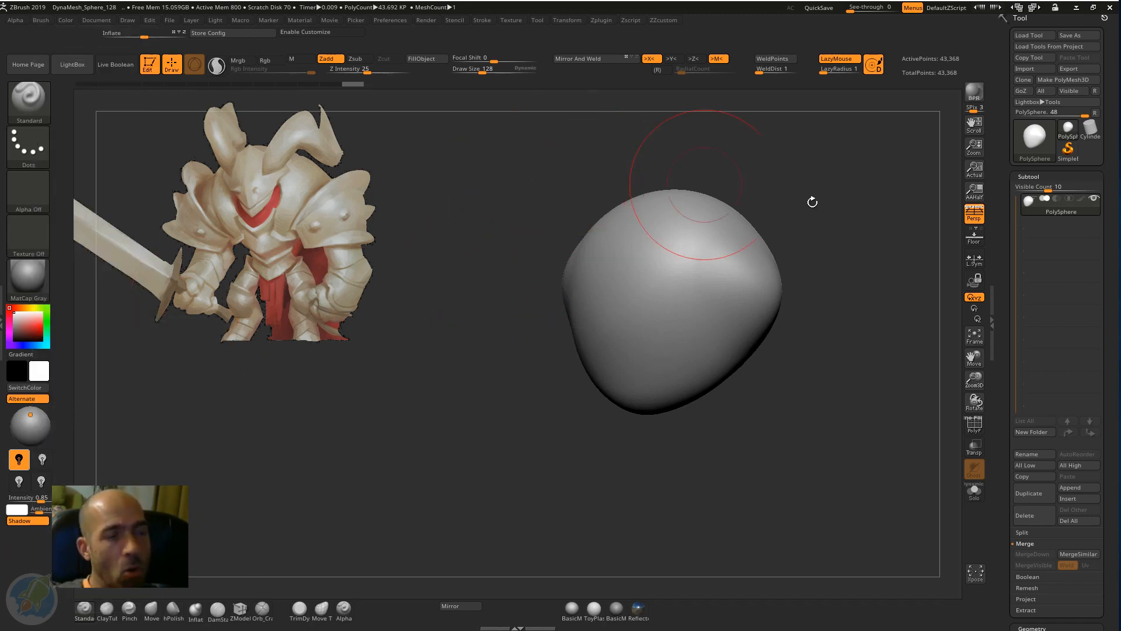
# Step: Open the DynaMesh settings for the head mesh's geometry
pyautogui.moveTo(844, 238)
pyautogui.mouseDown()
pyautogui.moveTo(862, 240)
pyautogui.moveTo(811, 207)
pyautogui.moveTo(779, 220)
pyautogui.moveTo(813, 243)
pyautogui.mouseUp()
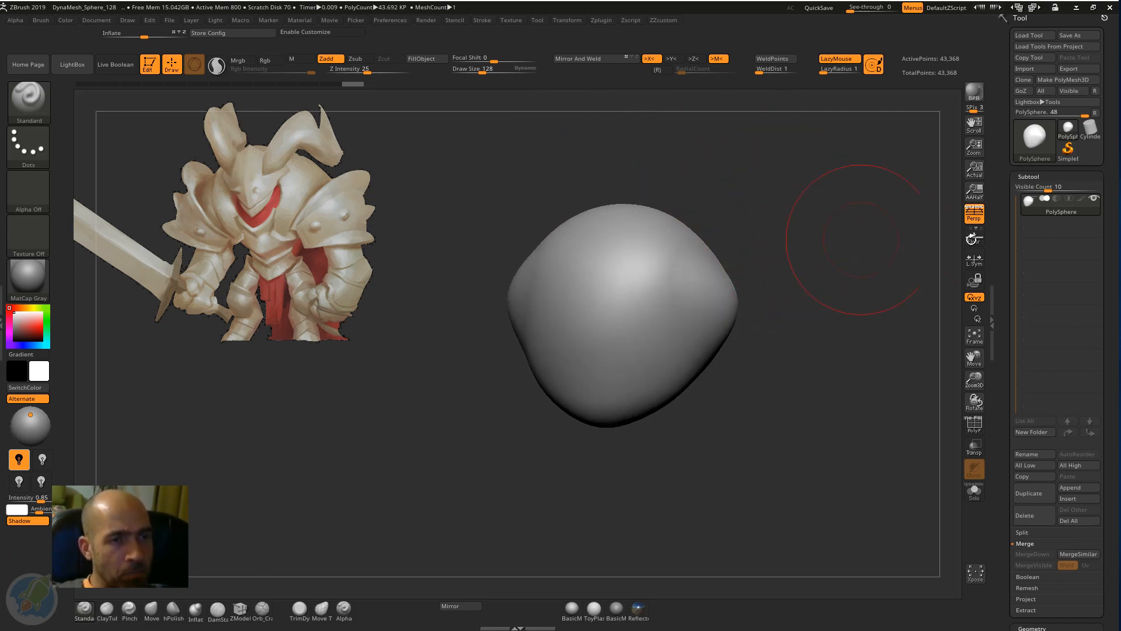
pyautogui.moveTo(1002, 233); pyautogui.dragTo(1001, 102)
pyautogui.moveTo(858, 234); pyautogui.dragTo(745, 268)
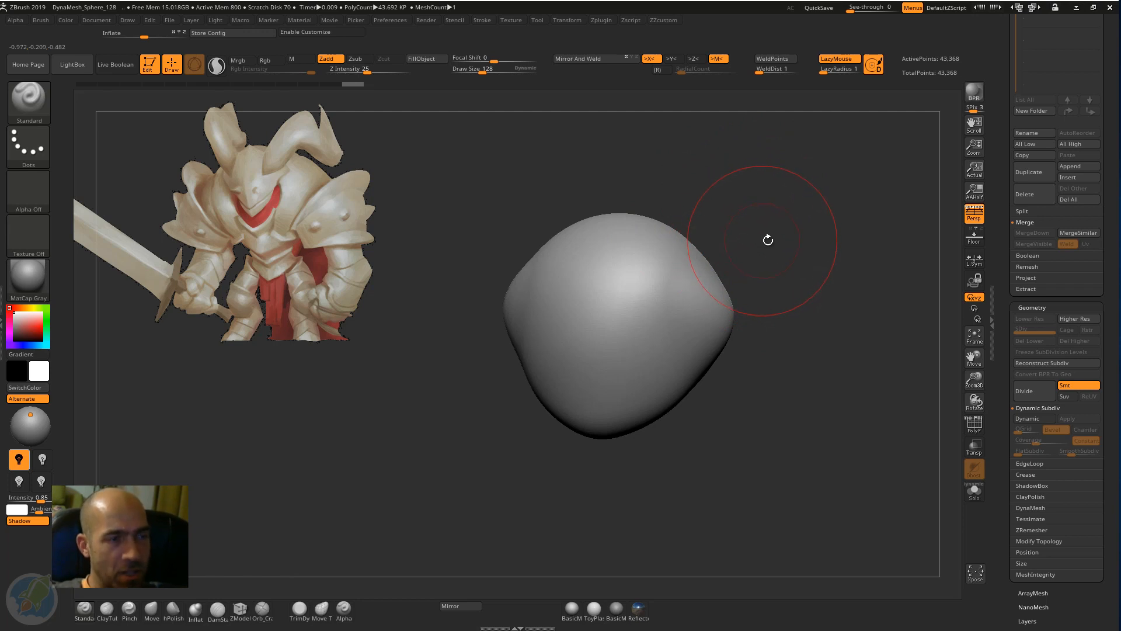
pyautogui.moveTo(799, 247); pyautogui.dragTo(781, 245)
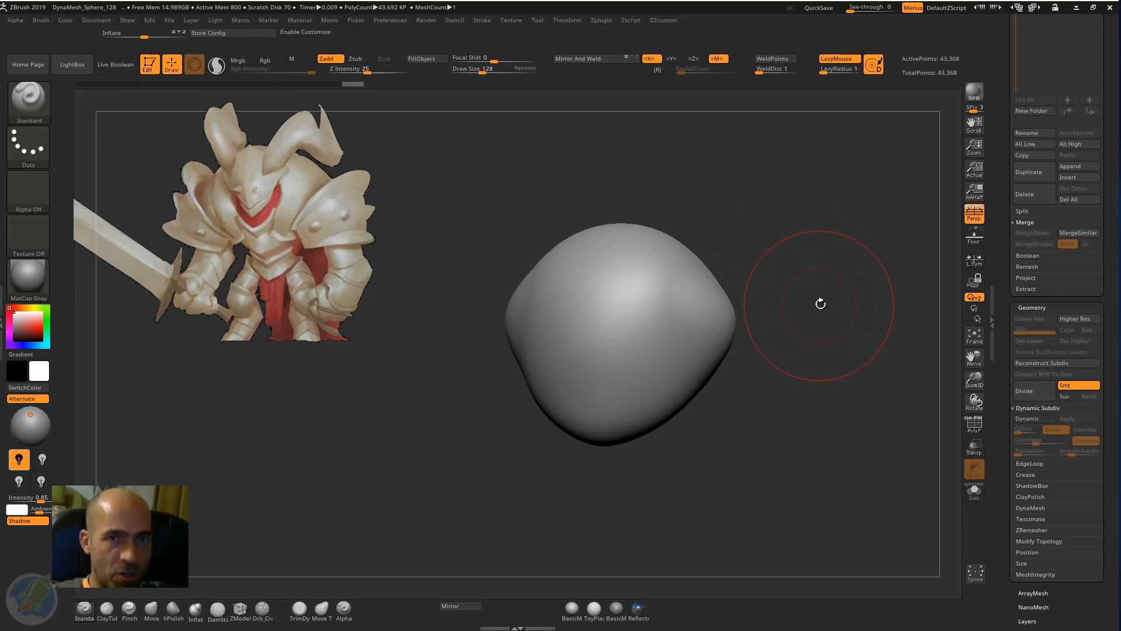
pyautogui.moveTo(820, 304); pyautogui.dragTo(783, 368)
pyautogui.scroll(-4, 1015, 385)
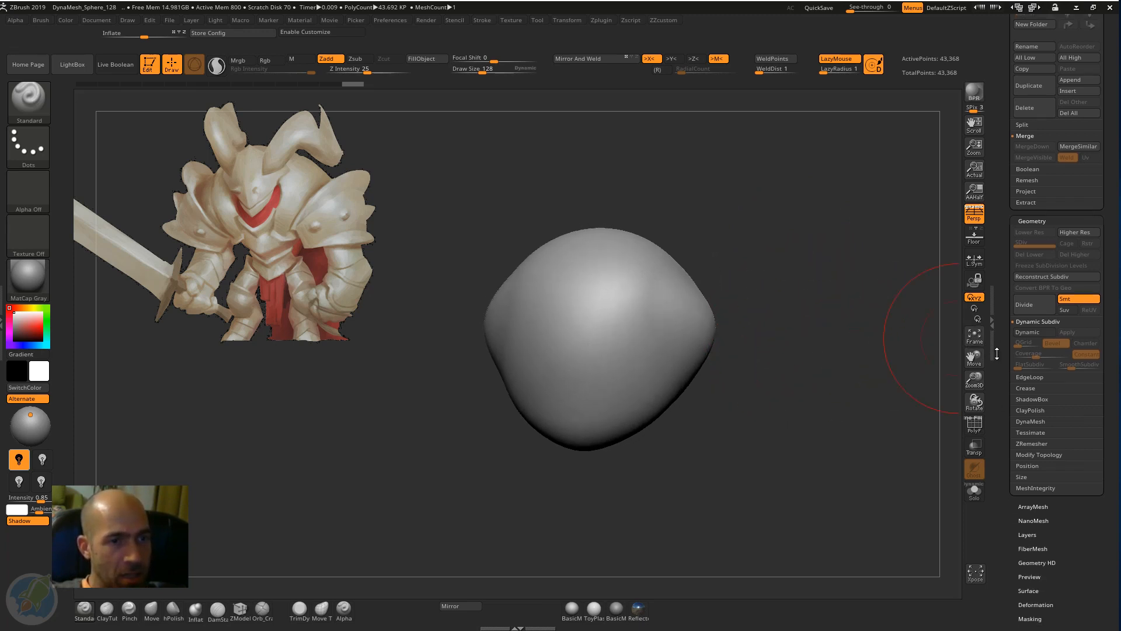
pyautogui.click(1037, 415)
pyautogui.moveTo(763, 351); pyautogui.dragTo(736, 296)
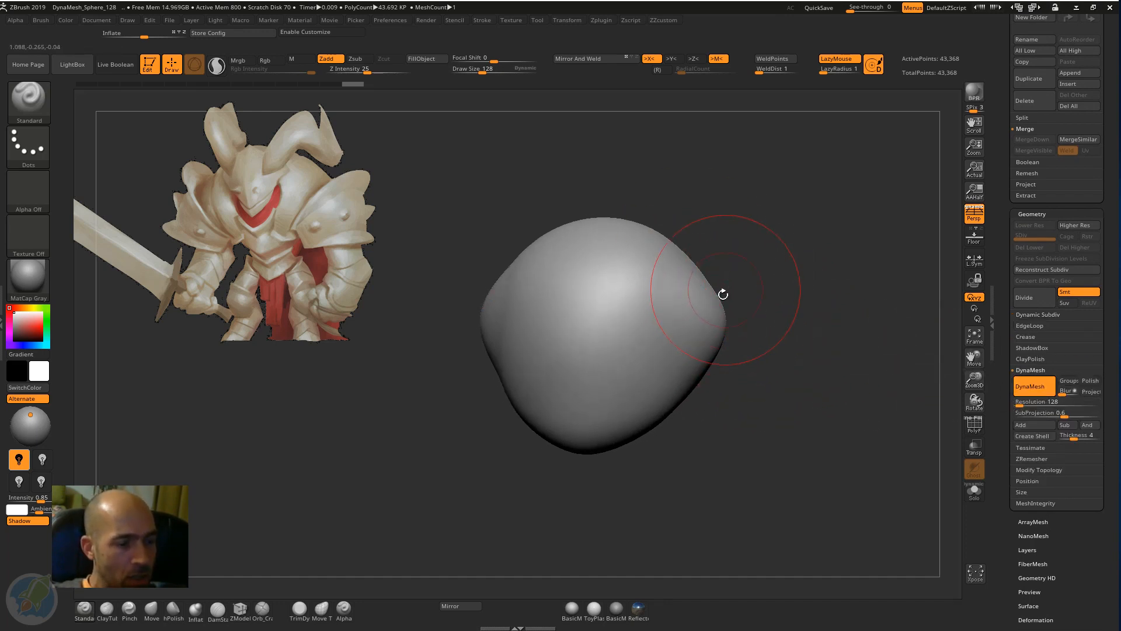
# Step: Switch to the Move brush and display the polyframe on the head mesh
pyautogui.press('b')
pyautogui.press('m')
pyautogui.press('v')
pyautogui.click(971, 426)
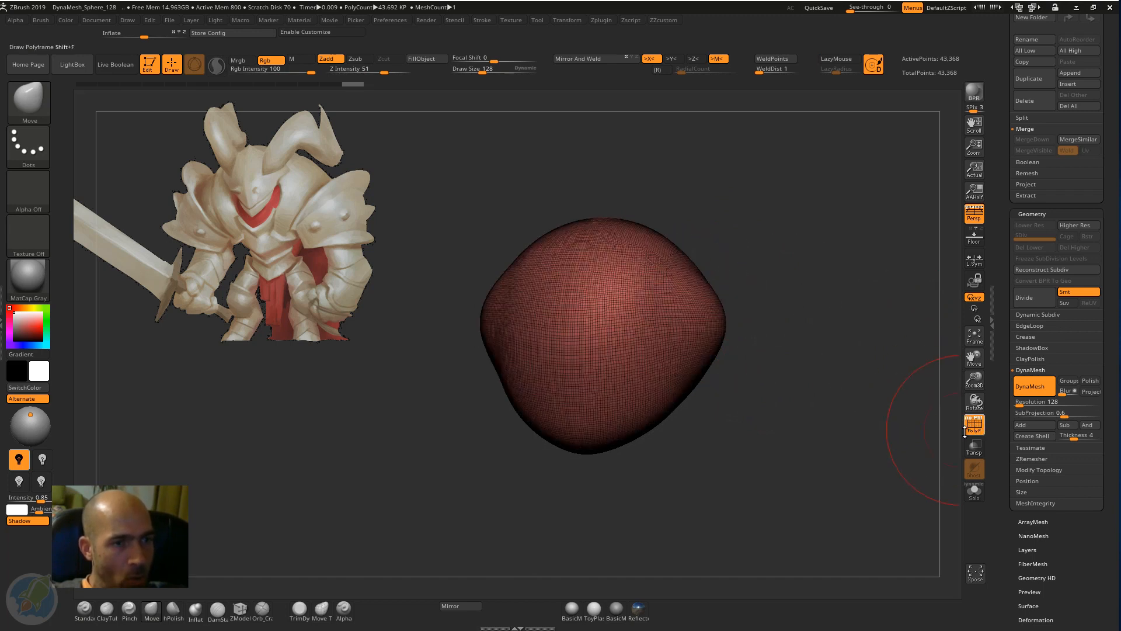
# Step: Pull the head's sides outward symmetrically with the Move brush at draw size 128 into long, stretched wings
pyautogui.moveTo(704, 320); pyautogui.dragTo(799, 295)
pyautogui.moveTo(906, 249)
pyautogui.mouseDown()
pyautogui.moveTo(1043, 176)
pyautogui.moveTo(967, 233)
pyautogui.mouseUp()
pyautogui.press('f')
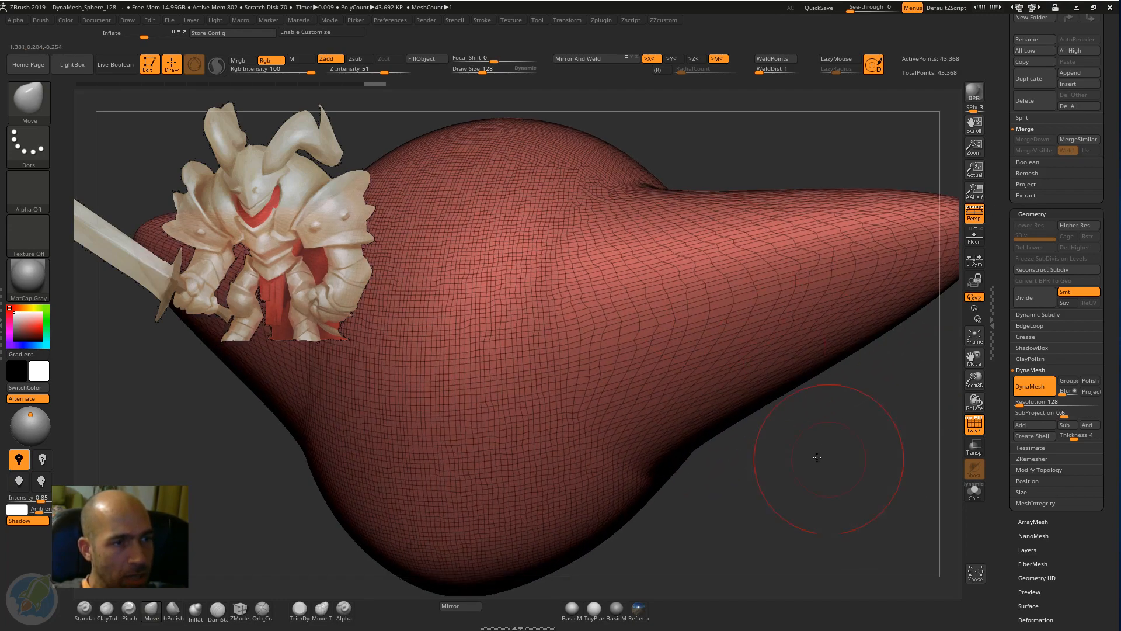
pyautogui.press('f')
pyautogui.moveTo(783, 401); pyautogui.dragTo(575, 272)
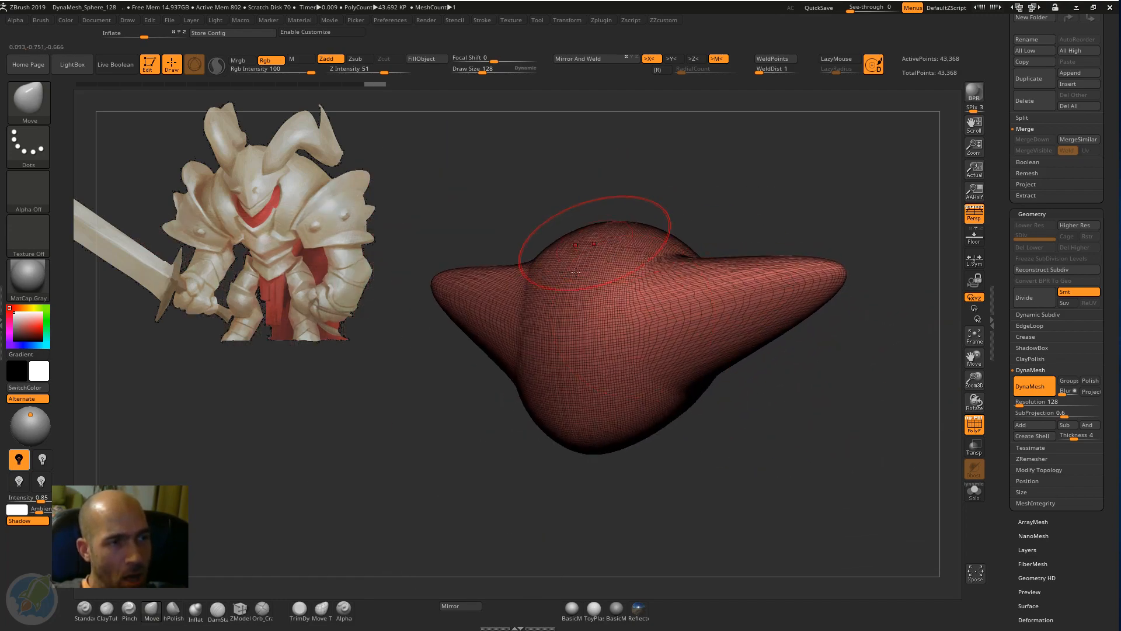
pyautogui.press('f')
pyautogui.moveTo(738, 447)
pyautogui.mouseDown()
pyautogui.moveTo(695, 419)
pyautogui.moveTo(750, 456)
pyautogui.moveTo(719, 432)
pyautogui.moveTo(745, 443)
pyautogui.mouseUp()
pyautogui.press('f')
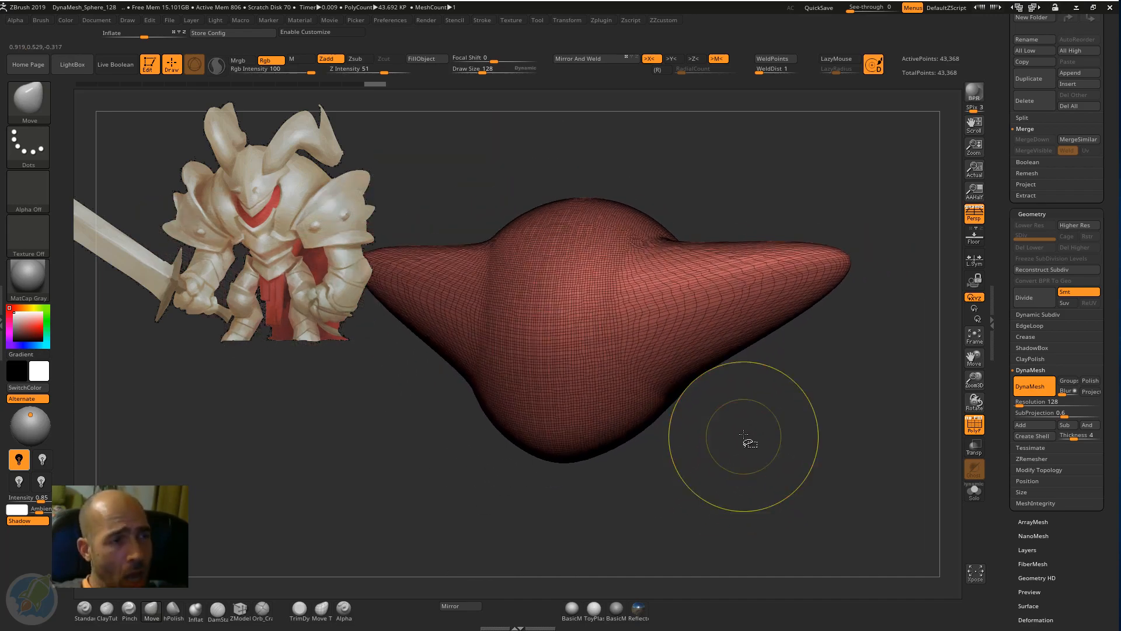
# Step: Set the DynaMesh resolution to 48, remesh the stretched form and clear the stray mask from its lower sides
pyautogui.click(1033, 400)
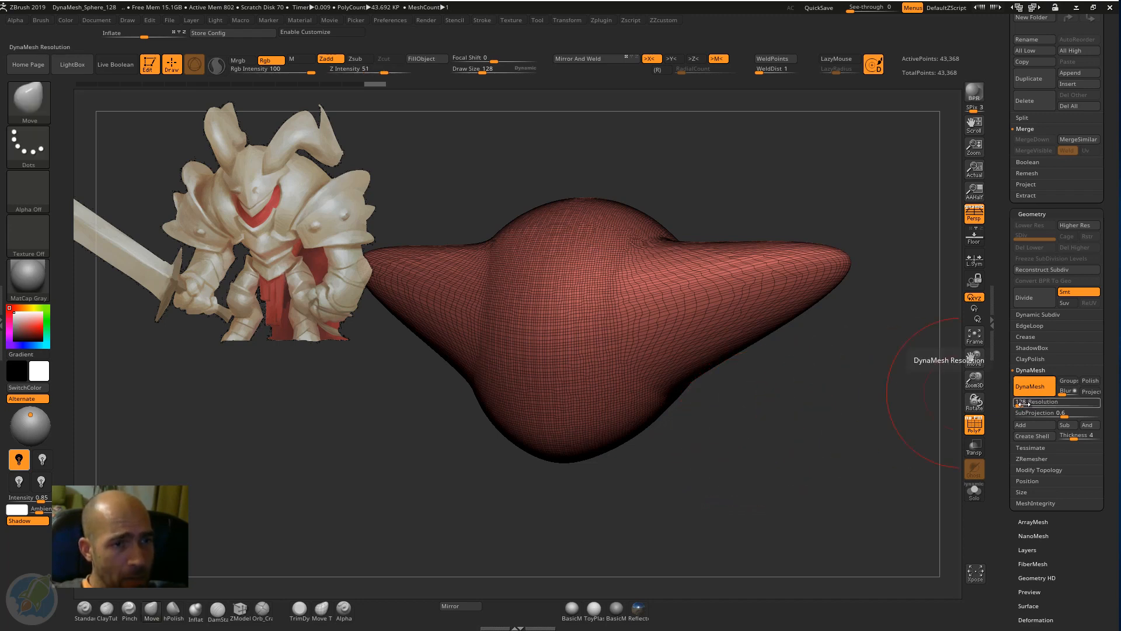
pyautogui.write('8')
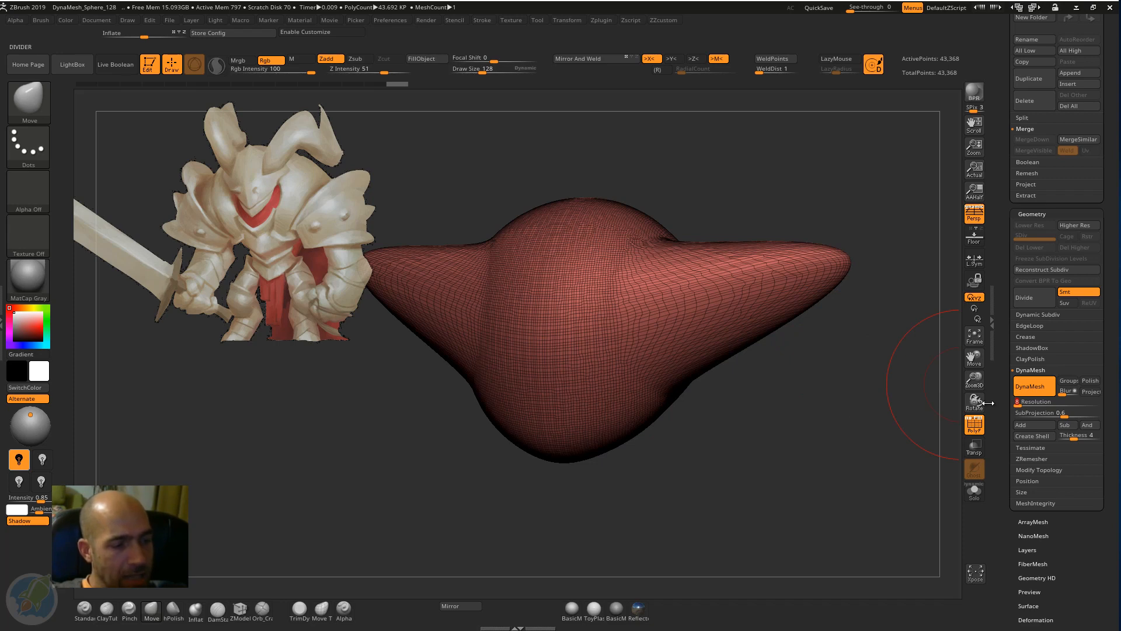
pyautogui.write('44')
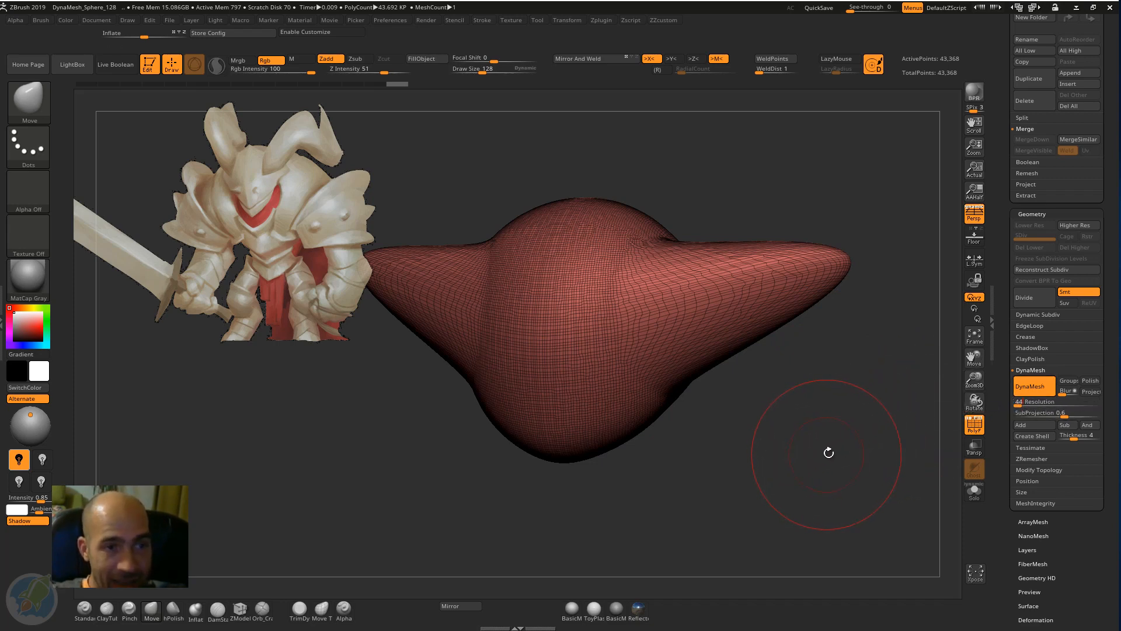
pyautogui.press('ctrl')
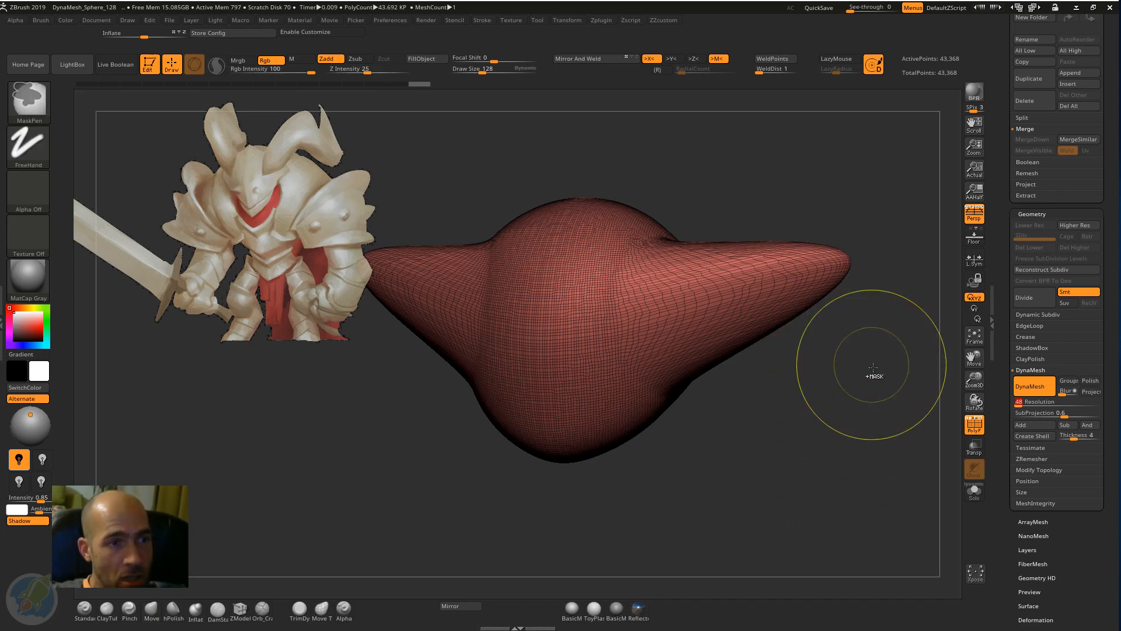
pyautogui.moveTo(843, 400)
pyautogui.keyDown('ctrl'); pyautogui.mouseDown()
pyautogui.moveTo(868, 406)
pyautogui.moveTo(869, 418)
pyautogui.mouseUp(); pyautogui.keyUp('ctrl')
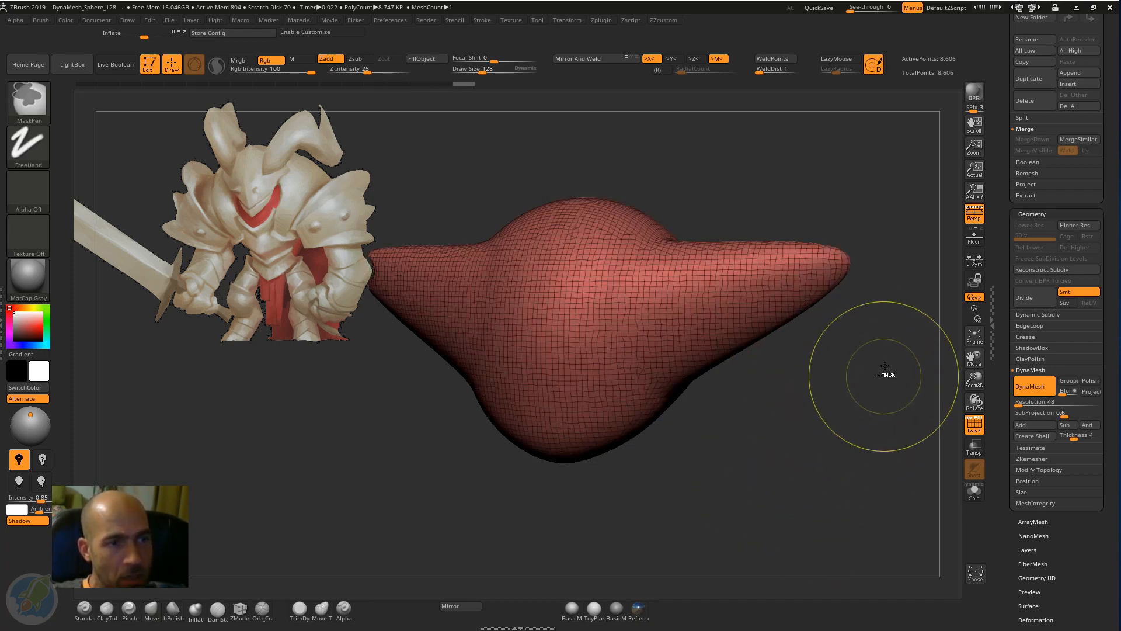
pyautogui.moveTo(876, 351)
pyautogui.keyDown('ctrl'); pyautogui.mouseDown()
pyautogui.moveTo(857, 429)
pyautogui.moveTo(878, 363)
pyautogui.moveTo(826, 476)
pyautogui.mouseUp(); pyautogui.keyUp('ctrl')
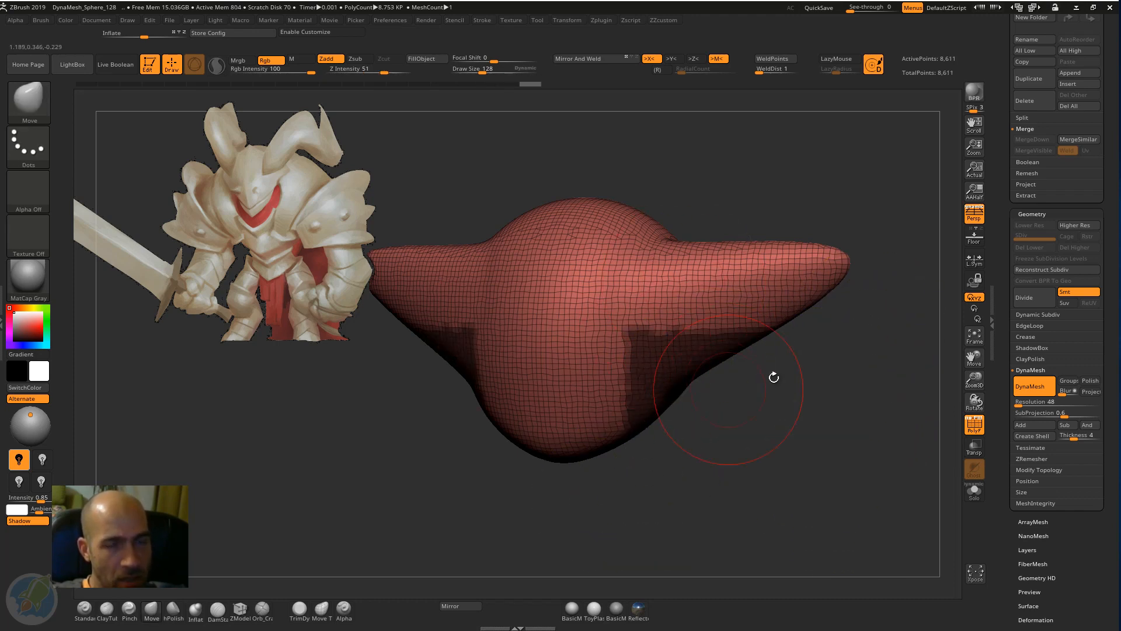
pyautogui.keyDown('ctrl'); pyautogui.moveTo(773, 378); pyautogui.dragTo(811, 371); pyautogui.keyUp('ctrl')
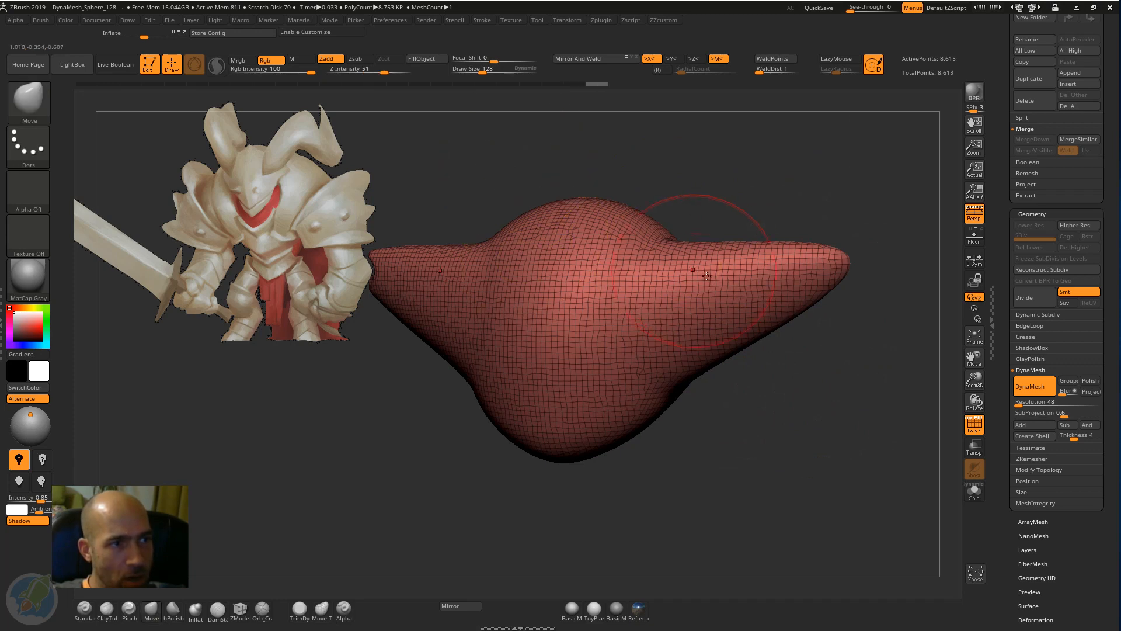
# Step: Pull a bump upward from each side wing with the Move brush and remesh the form with DynaMesh
pyautogui.moveTo(706, 275)
pyautogui.mouseDown()
pyautogui.moveTo(753, 199)
pyautogui.moveTo(808, 200)
pyautogui.mouseUp()
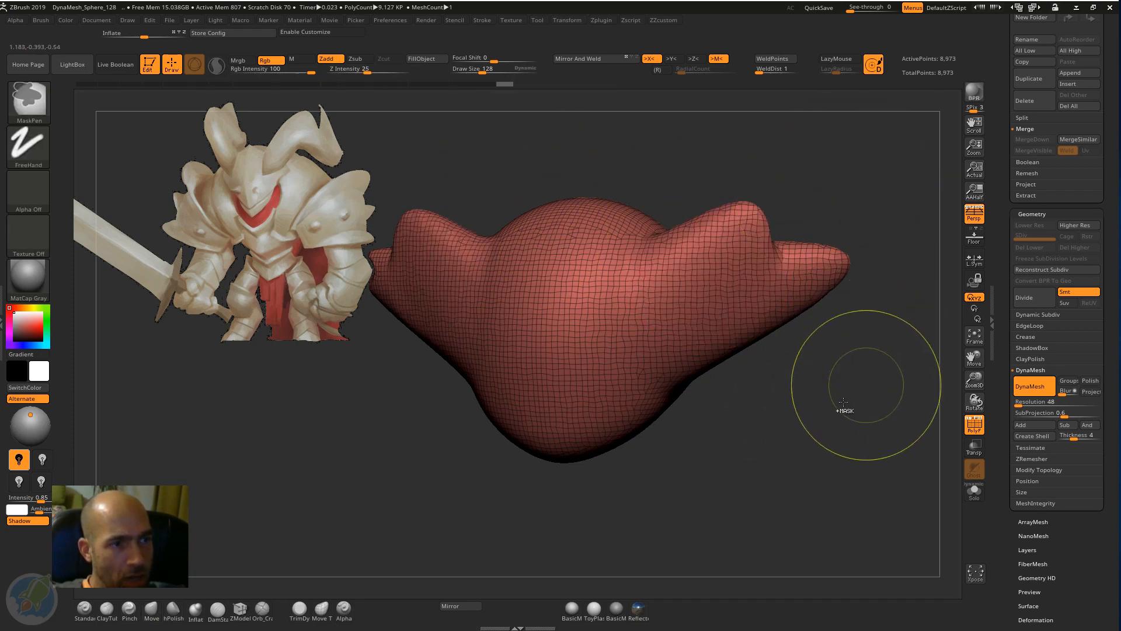
pyautogui.moveTo(745, 345); pyautogui.dragTo(769, 406)
pyautogui.keyDown('ctrl'); pyautogui.moveTo(847, 424); pyautogui.dragTo(786, 509); pyautogui.keyUp('ctrl')
pyautogui.moveTo(846, 388)
pyautogui.mouseDown()
pyautogui.moveTo(776, 440)
pyautogui.moveTo(799, 436)
pyautogui.mouseUp()
# Step: Undo the bumps on the side wings and the last remeshing operations
pyautogui.hotkey('ctrl', 'z')
pyautogui.hotkey('ctrl', 'z')
pyautogui.hotkey('ctrl', 'z')
pyautogui.hotkey('ctrl', 'z')
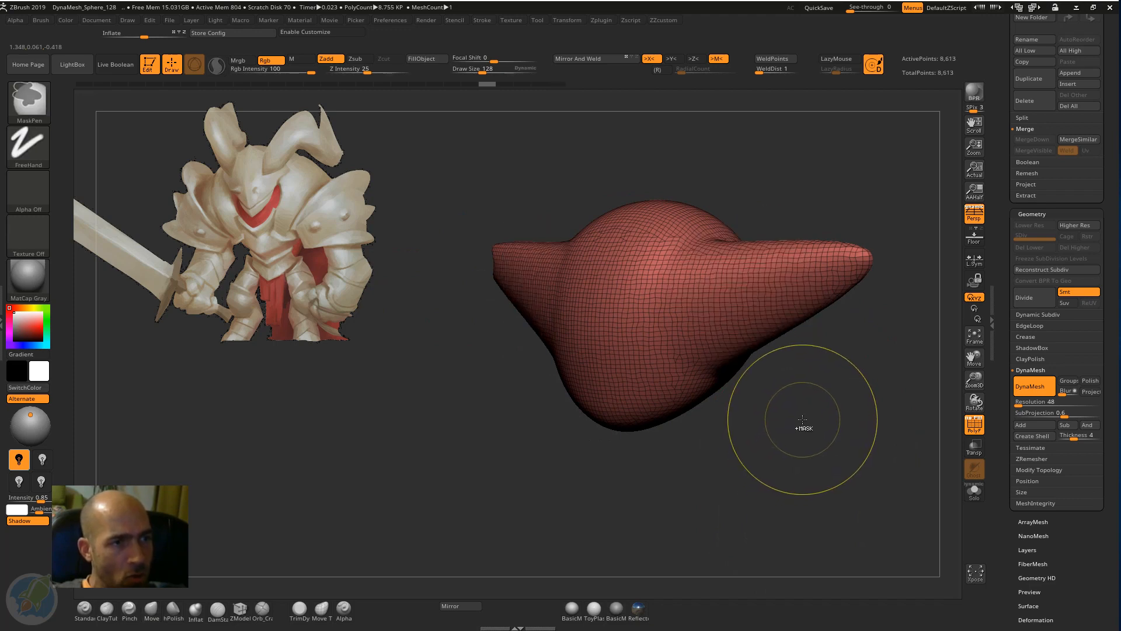
pyautogui.hotkey('ctrl', 'z')
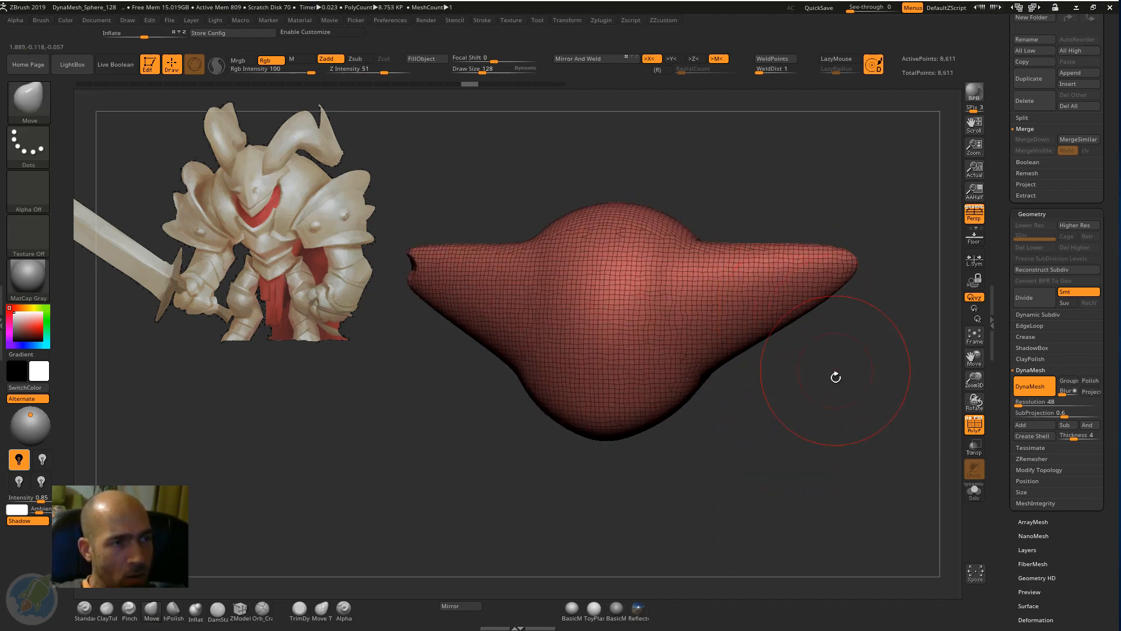
# Step: Remesh the stretched form again with DynaMesh and inspect the tip of its side wing from several angles
pyautogui.moveTo(835, 377); pyautogui.dragTo(782, 361)
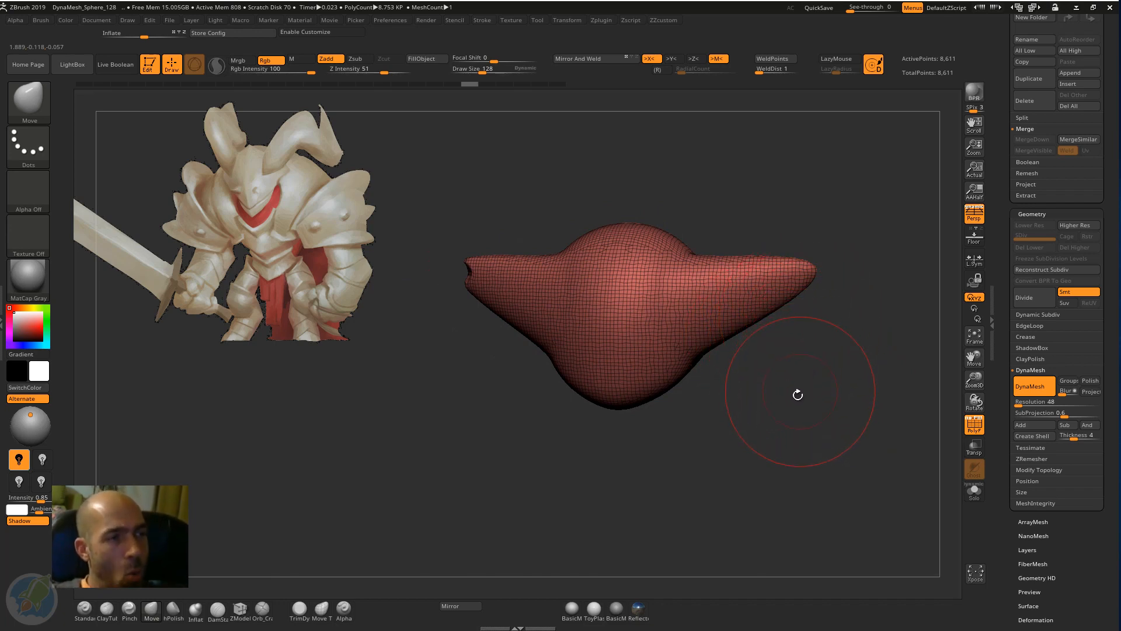
pyautogui.keyDown('alt'); pyautogui.moveTo(798, 395); pyautogui.dragTo(651, 378); pyautogui.keyUp('alt')
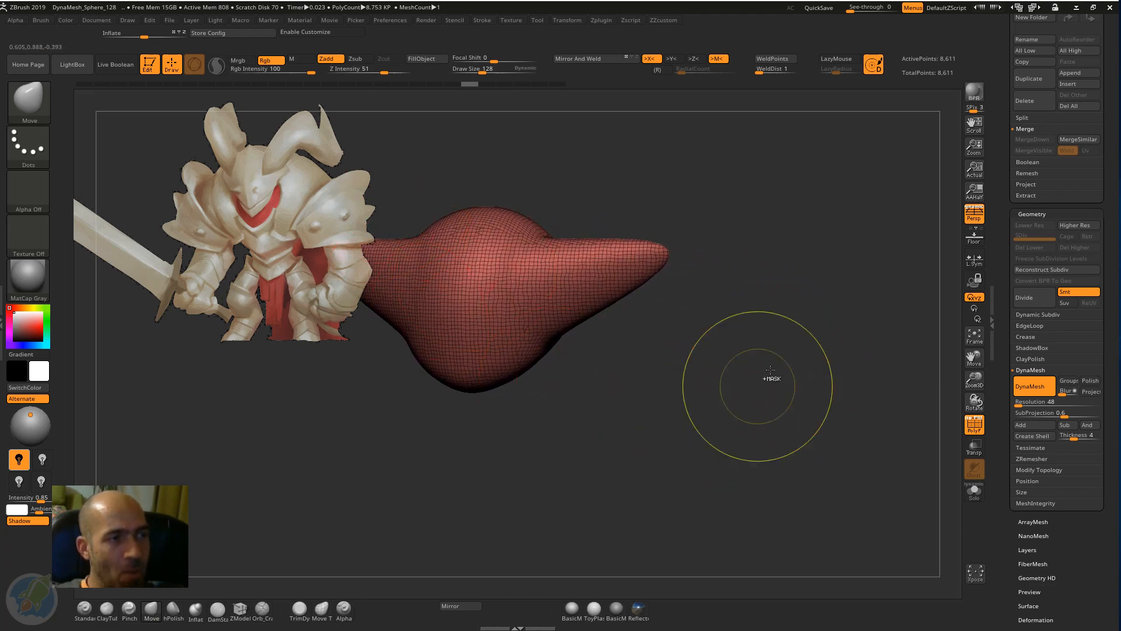
pyautogui.keyDown('ctrl'); pyautogui.moveTo(769, 377); pyautogui.dragTo(736, 424); pyautogui.keyUp('ctrl')
pyautogui.keyDown('alt'); pyautogui.moveTo(651, 433); pyautogui.dragTo(734, 449); pyautogui.keyUp('alt')
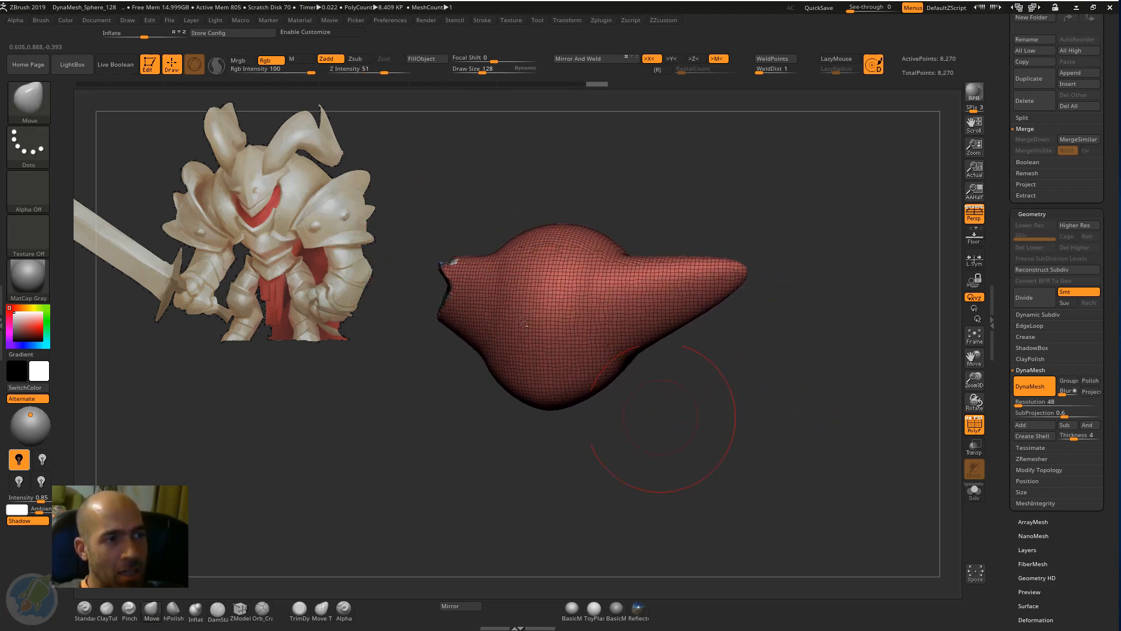
pyautogui.moveTo(462, 372); pyautogui.dragTo(469, 233)
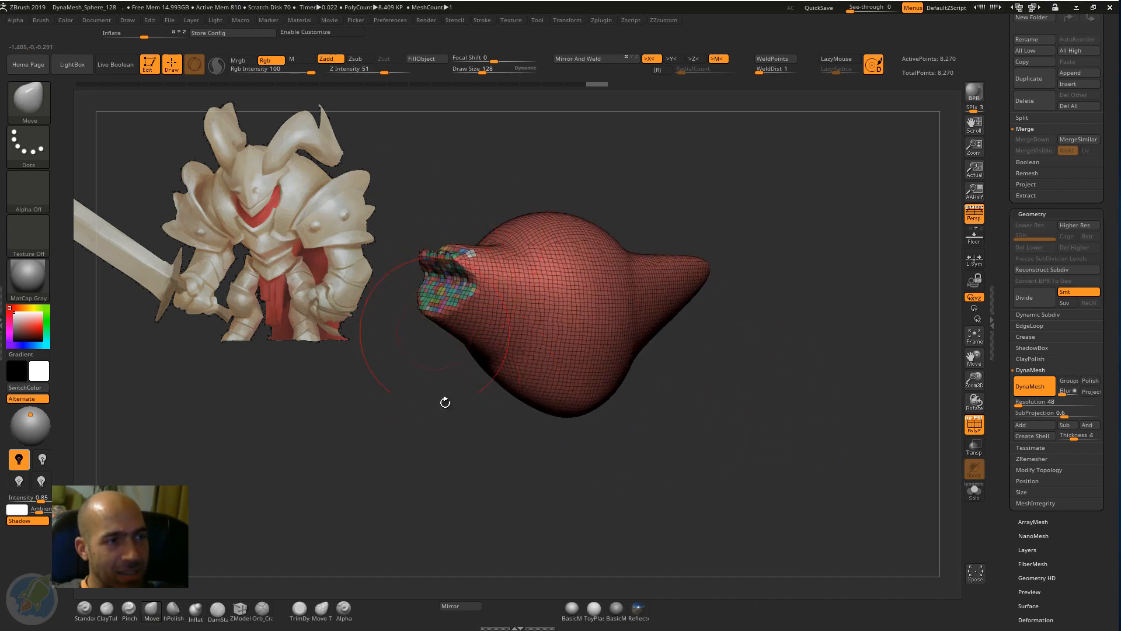
pyautogui.moveTo(445, 402)
pyautogui.mouseDown()
pyautogui.moveTo(476, 449)
pyautogui.moveTo(482, 344)
pyautogui.moveTo(416, 424)
pyautogui.moveTo(480, 456)
pyautogui.moveTo(724, 458)
pyautogui.moveTo(720, 470)
pyautogui.moveTo(825, 433)
pyautogui.moveTo(811, 431)
pyautogui.moveTo(824, 443)
pyautogui.moveTo(847, 426)
pyautogui.moveTo(844, 409)
pyautogui.mouseUp()
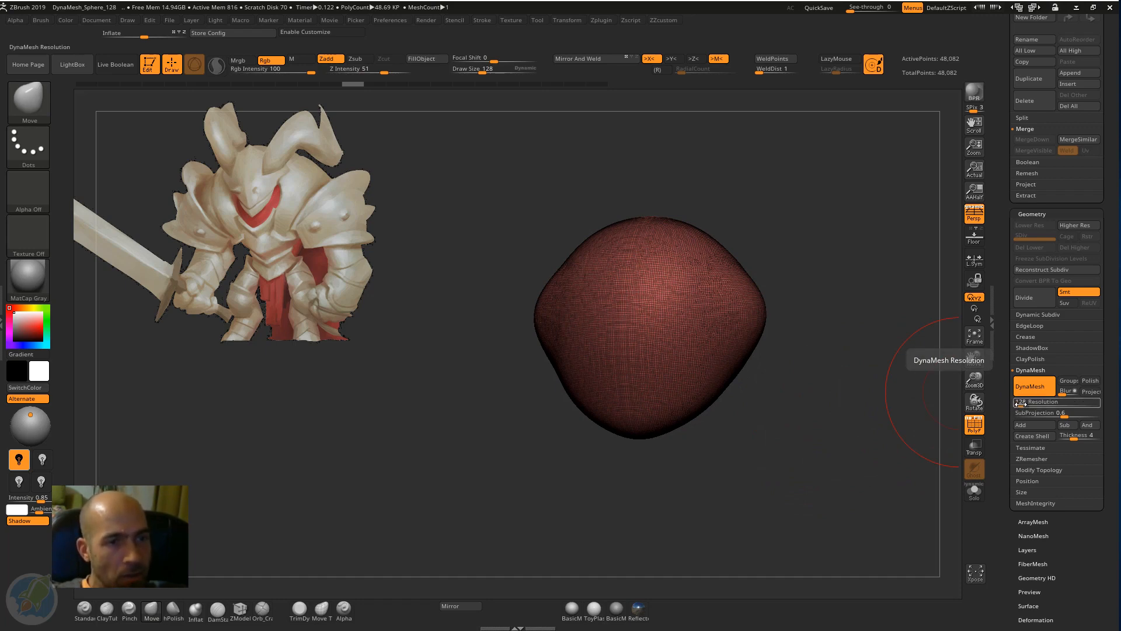
# Step: Set the DynaMesh resolution to 48, remesh the rounded head form and turn off the polyframe display
pyautogui.moveTo(1020, 403); pyautogui.dragTo(1008, 414)
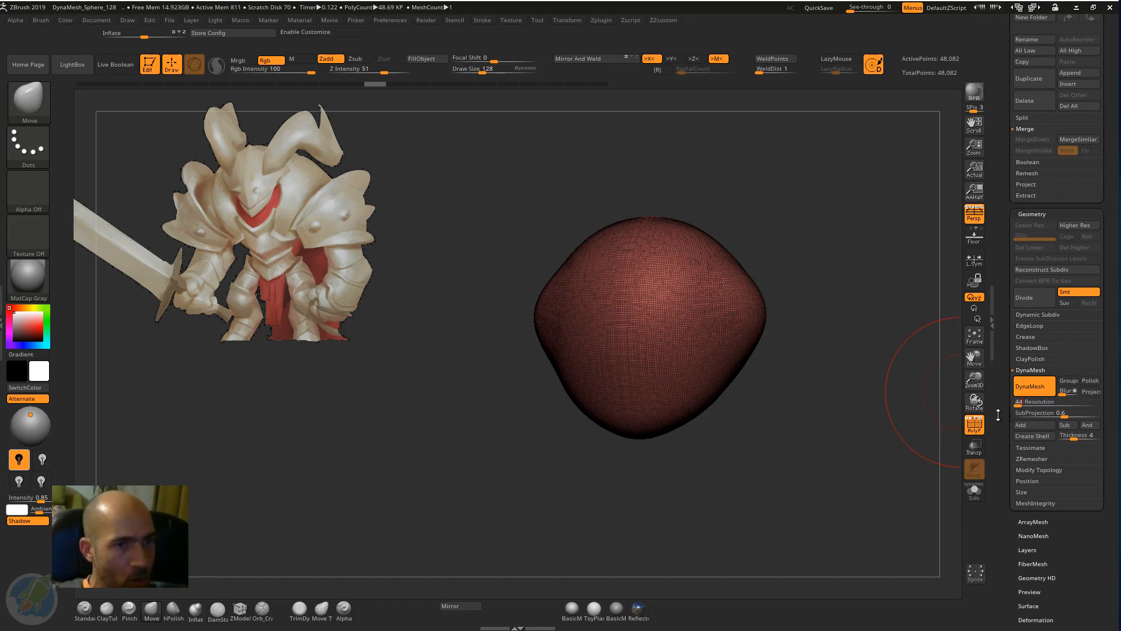
pyautogui.press('Return')
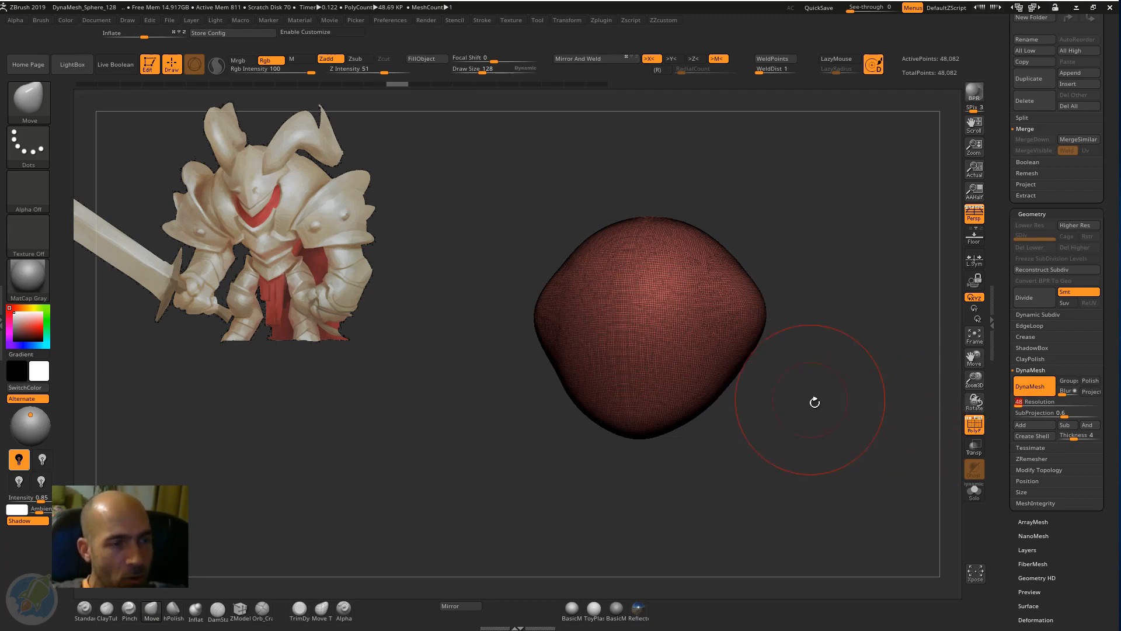
pyautogui.moveTo(814, 403)
pyautogui.keyDown('ctrl'); pyautogui.mouseDown()
pyautogui.moveTo(810, 434)
pyautogui.moveTo(852, 414)
pyautogui.moveTo(891, 416)
pyautogui.mouseUp(); pyautogui.keyUp('ctrl')
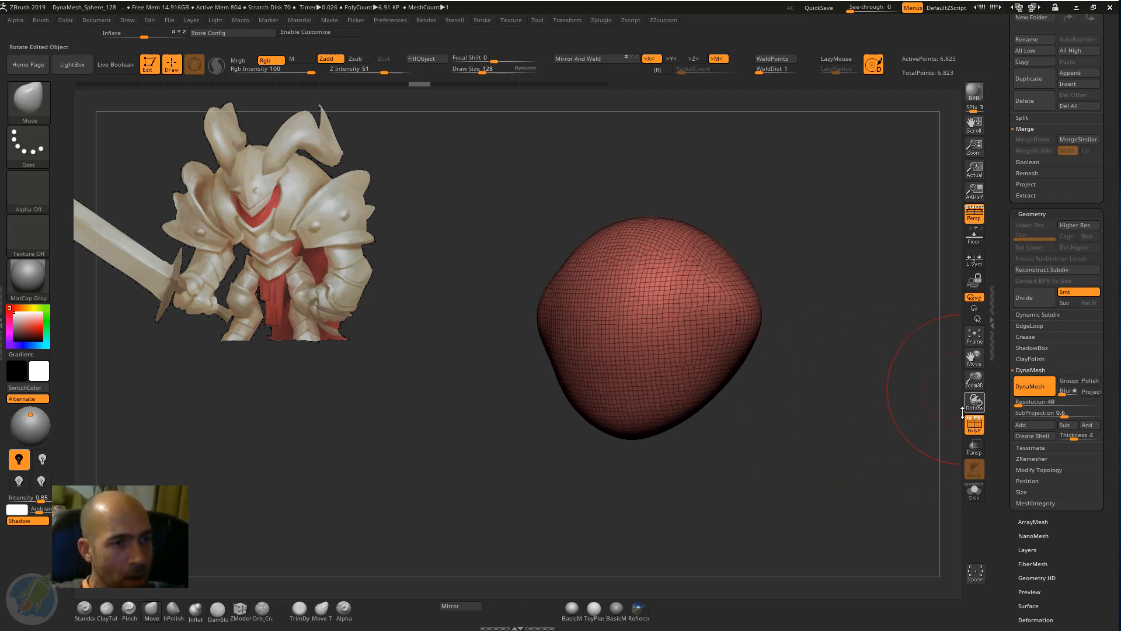
pyautogui.hotkey('shift', 'f')
# Step: Examine the remeshed head form from several angles and compare it with the knight's helmet in the reference
pyautogui.moveTo(810, 406)
pyautogui.mouseDown()
pyautogui.moveTo(766, 292)
pyautogui.moveTo(803, 316)
pyautogui.mouseUp()
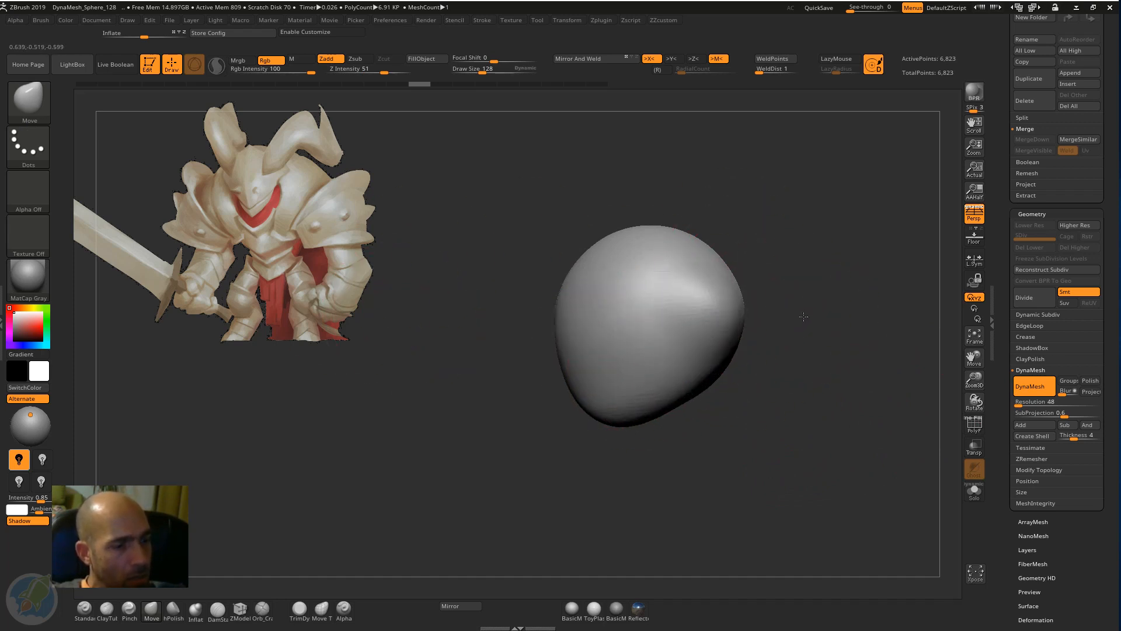
pyautogui.keyDown('alt'); pyautogui.moveTo(774, 260); pyautogui.dragTo(809, 253); pyautogui.keyUp('alt')
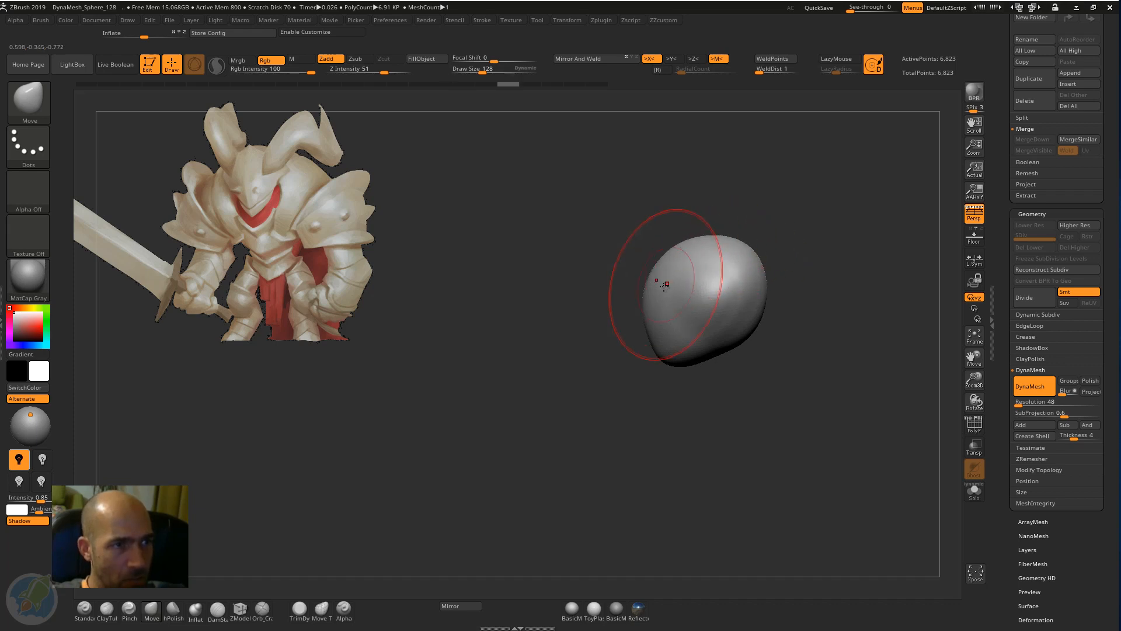
pyautogui.moveTo(625, 383)
pyautogui.mouseDown()
pyautogui.moveTo(675, 392)
pyautogui.moveTo(657, 467)
pyautogui.mouseUp()
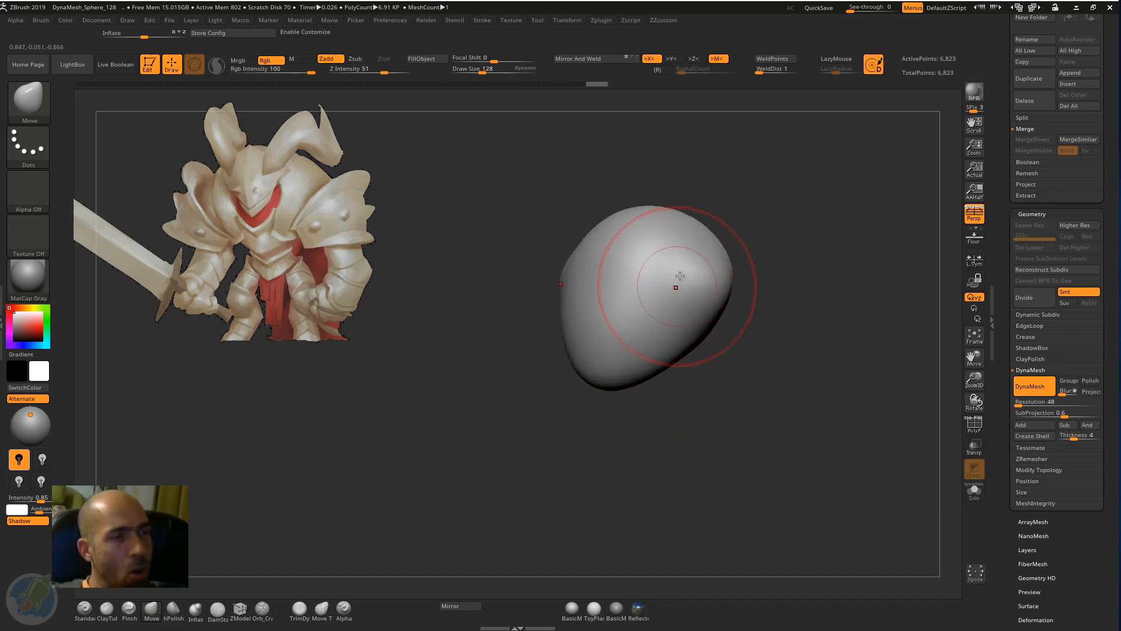
pyautogui.moveTo(520, 392); pyautogui.dragTo(555, 453)
pyautogui.keyDown('alt'); pyautogui.moveTo(628, 472); pyautogui.dragTo(639, 520); pyautogui.keyUp('alt')
pyautogui.moveTo(724, 476)
pyautogui.mouseDown()
pyautogui.moveTo(703, 469)
pyautogui.moveTo(765, 430)
pyautogui.moveTo(805, 481)
pyautogui.moveTo(822, 435)
pyautogui.mouseUp()
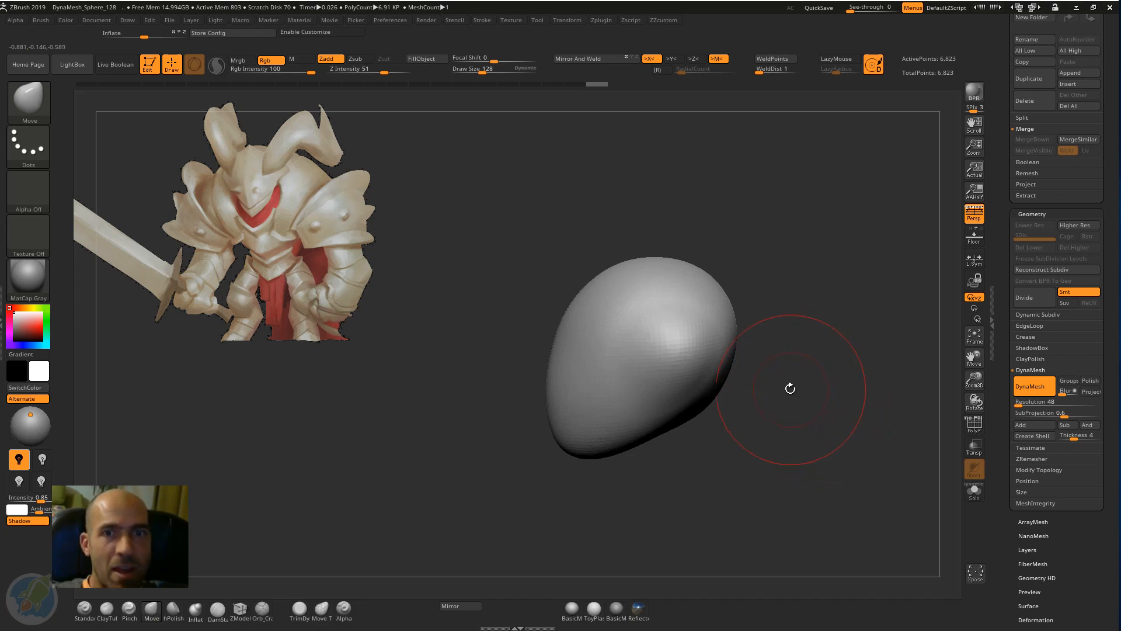
pyautogui.moveTo(774, 365)
pyautogui.mouseDown()
pyautogui.moveTo(802, 389)
pyautogui.moveTo(791, 360)
pyautogui.mouseUp()
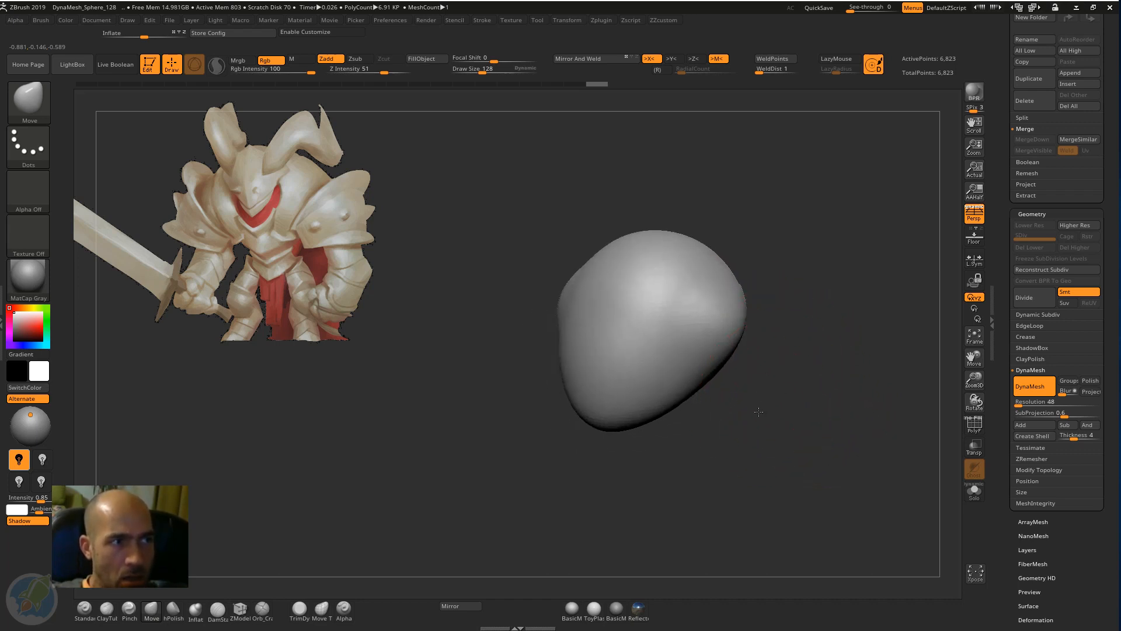
pyautogui.moveTo(758, 412); pyautogui.dragTo(755, 419)
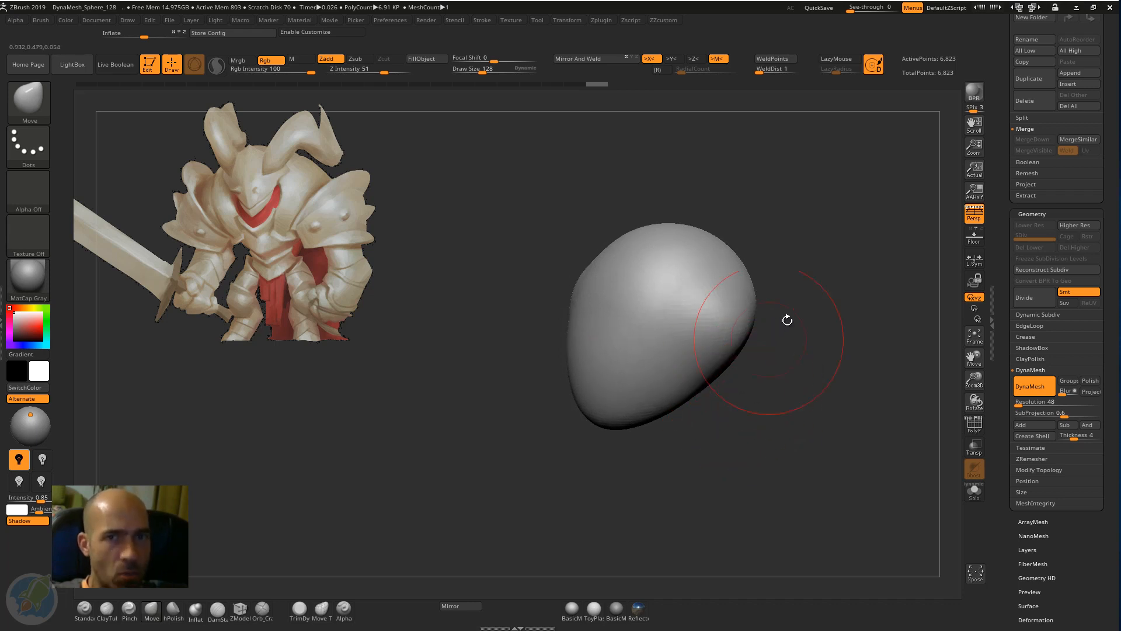
pyautogui.moveTo(787, 320)
pyautogui.mouseDown()
pyautogui.moveTo(811, 325)
pyautogui.moveTo(787, 318)
pyautogui.moveTo(779, 291)
pyautogui.moveTo(784, 303)
pyautogui.moveTo(688, 308)
pyautogui.moveTo(620, 265)
pyautogui.moveTo(250, 172)
pyautogui.mouseUp()
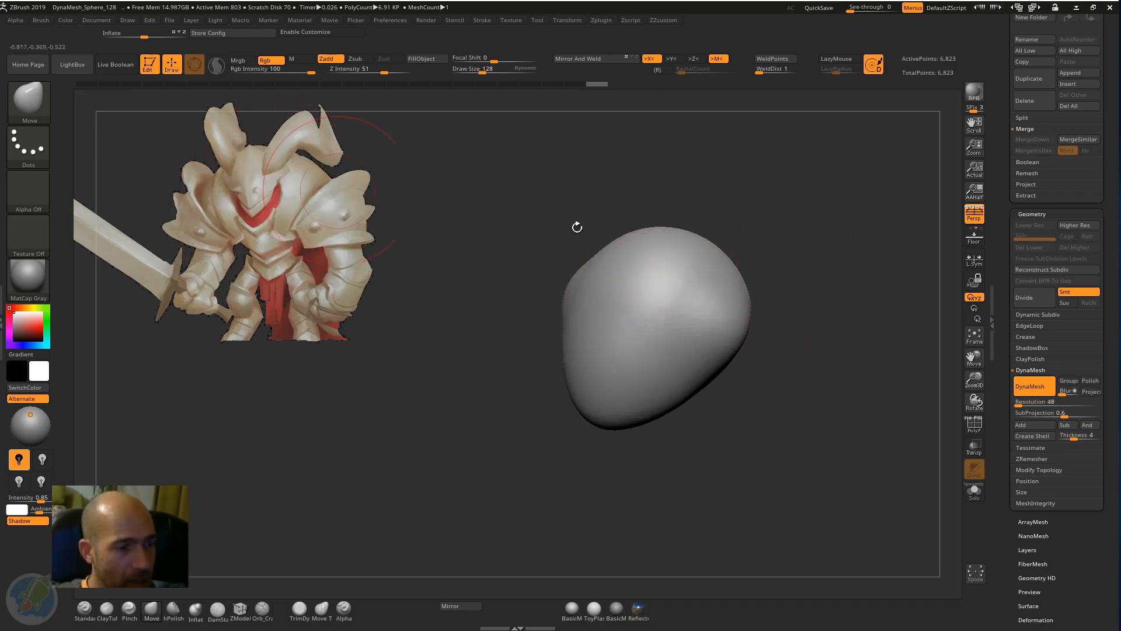
# Step: Flatten the front of the head into two symmetrical planes meeting at a centre ridge with the hPolish brush at draw size 128
pyautogui.press('b')
pyautogui.press('h')
pyautogui.press('p')
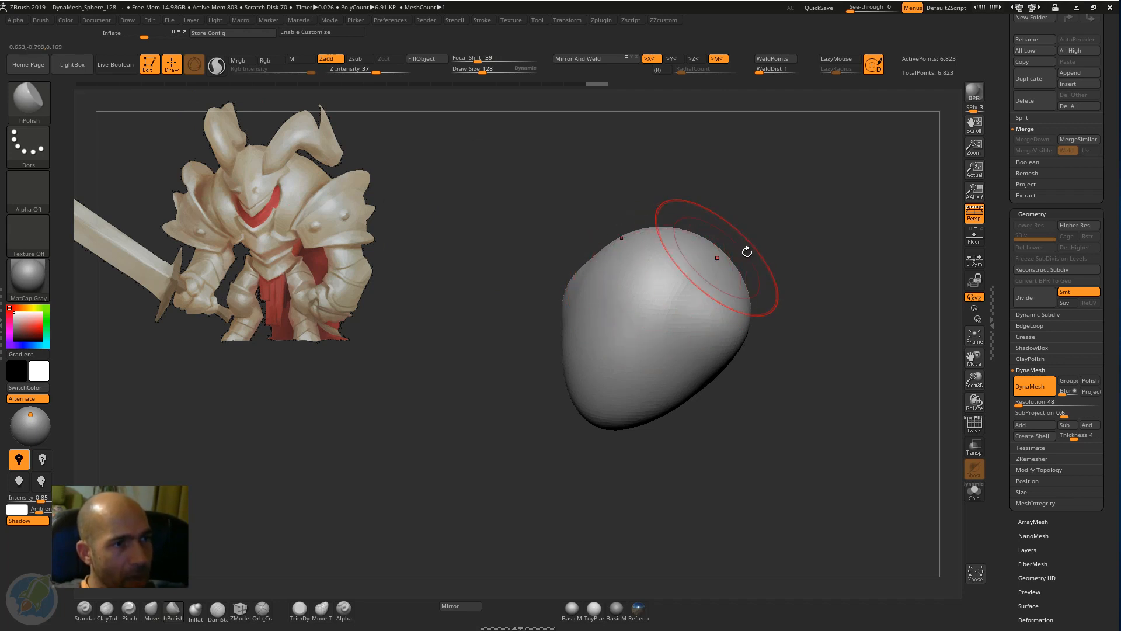
pyautogui.moveTo(747, 252); pyautogui.dragTo(771, 246)
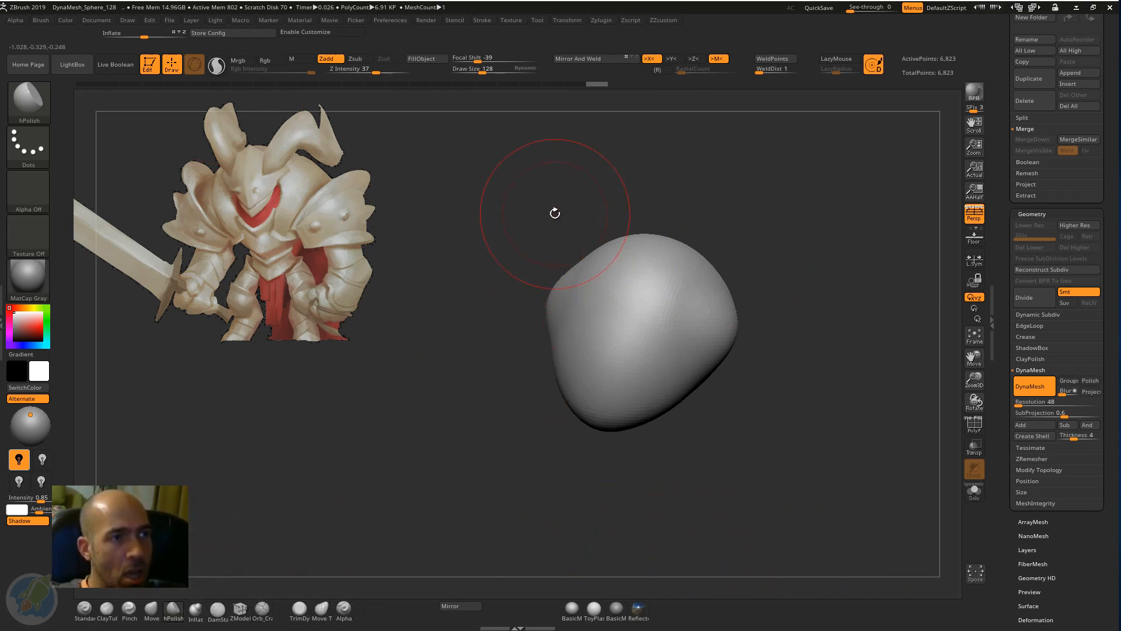
pyautogui.click(404, 21)
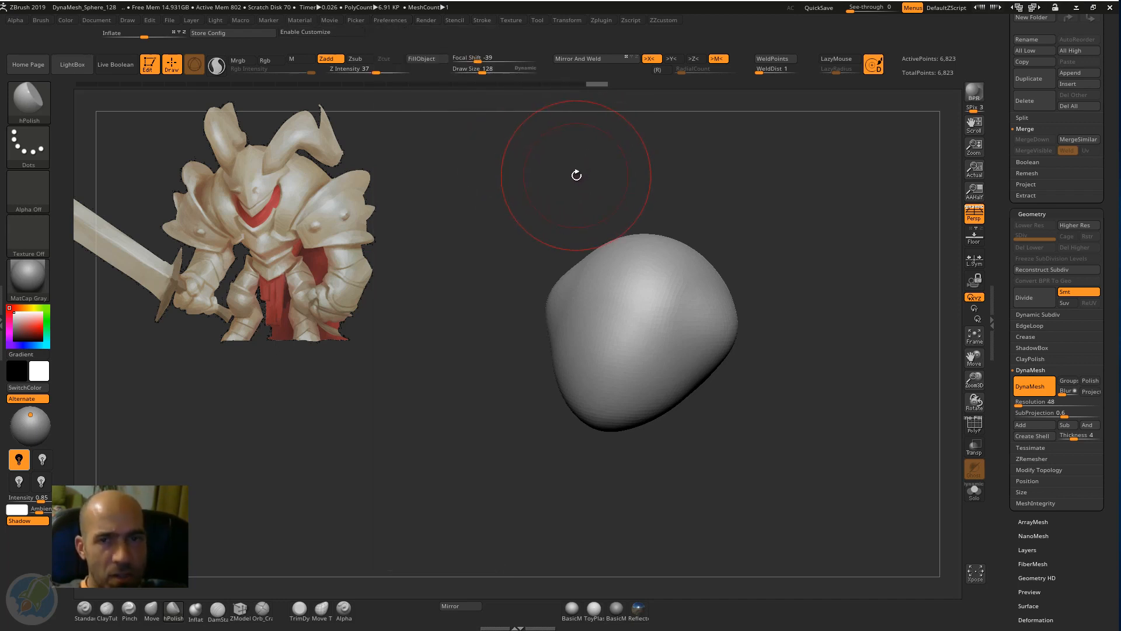
pyautogui.moveTo(707, 210)
pyautogui.mouseDown()
pyautogui.moveTo(693, 205)
pyautogui.moveTo(709, 198)
pyautogui.moveTo(766, 220)
pyautogui.moveTo(715, 221)
pyautogui.moveTo(610, 347)
pyautogui.mouseUp()
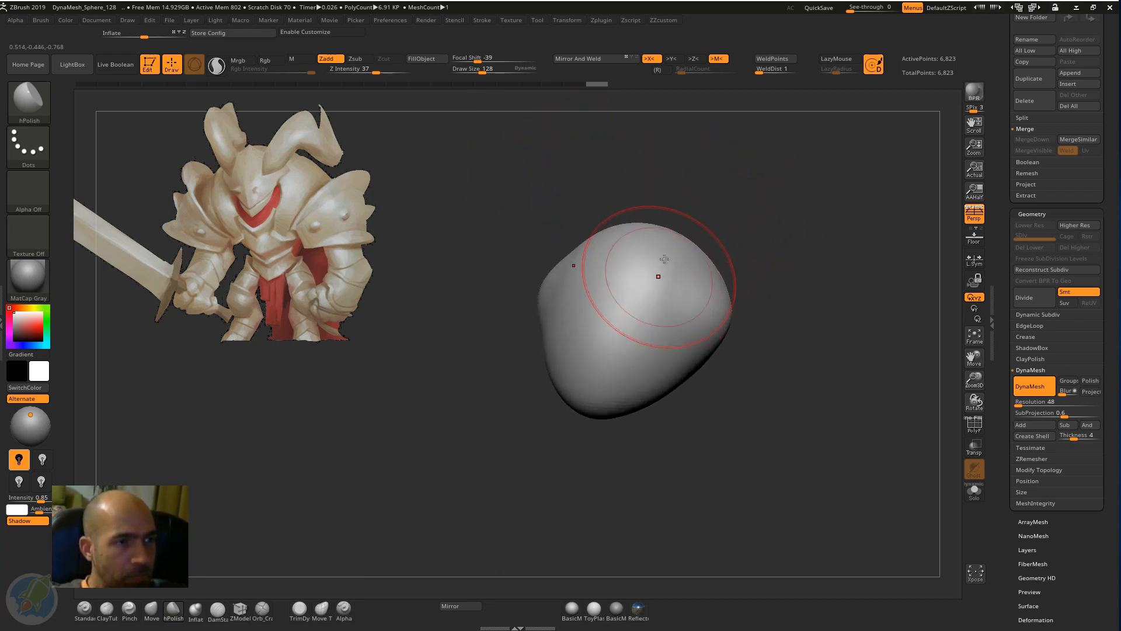
pyautogui.moveTo(658, 275)
pyautogui.mouseDown()
pyautogui.moveTo(608, 339)
pyautogui.moveTo(605, 366)
pyautogui.mouseUp()
pyautogui.moveTo(640, 280)
pyautogui.mouseDown()
pyautogui.moveTo(609, 358)
pyautogui.moveTo(650, 322)
pyautogui.mouseUp()
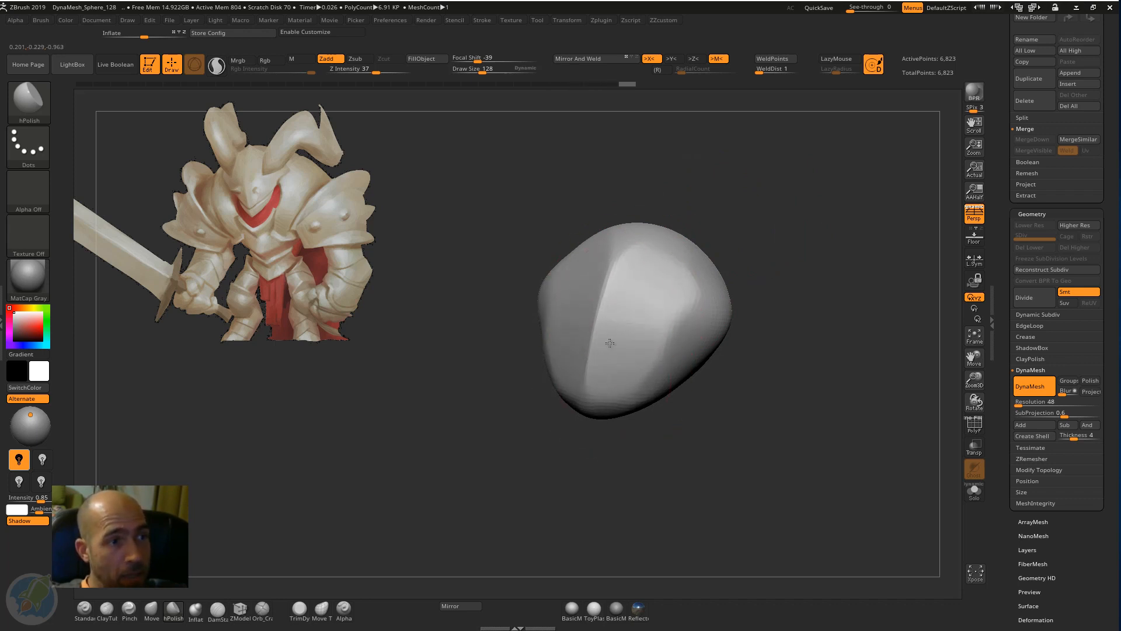
pyautogui.moveTo(651, 277); pyautogui.dragTo(674, 254)
pyautogui.moveTo(715, 219)
pyautogui.mouseDown()
pyautogui.moveTo(674, 238)
pyautogui.moveTo(691, 221)
pyautogui.moveTo(678, 240)
pyautogui.mouseUp()
# Step: Reshape the head's sides and cheeks symmetrically with the Move brush, pushing the area below the cheeks inward
pyautogui.press('b')
pyautogui.press('m')
pyautogui.press('v')
pyautogui.moveTo(742, 189)
pyautogui.mouseDown()
pyautogui.moveTo(766, 179)
pyautogui.moveTo(771, 239)
pyautogui.mouseUp()
pyautogui.moveTo(766, 287)
pyautogui.mouseDown()
pyautogui.moveTo(783, 289)
pyautogui.moveTo(790, 308)
pyautogui.mouseUp()
pyautogui.moveTo(778, 256)
pyautogui.mouseDown()
pyautogui.moveTo(788, 250)
pyautogui.moveTo(758, 220)
pyautogui.moveTo(730, 240)
pyautogui.mouseUp()
pyautogui.moveTo(707, 316)
pyautogui.mouseDown()
pyautogui.moveTo(702, 331)
pyautogui.moveTo(714, 340)
pyautogui.mouseUp()
pyautogui.moveTo(805, 356); pyautogui.dragTo(770, 373)
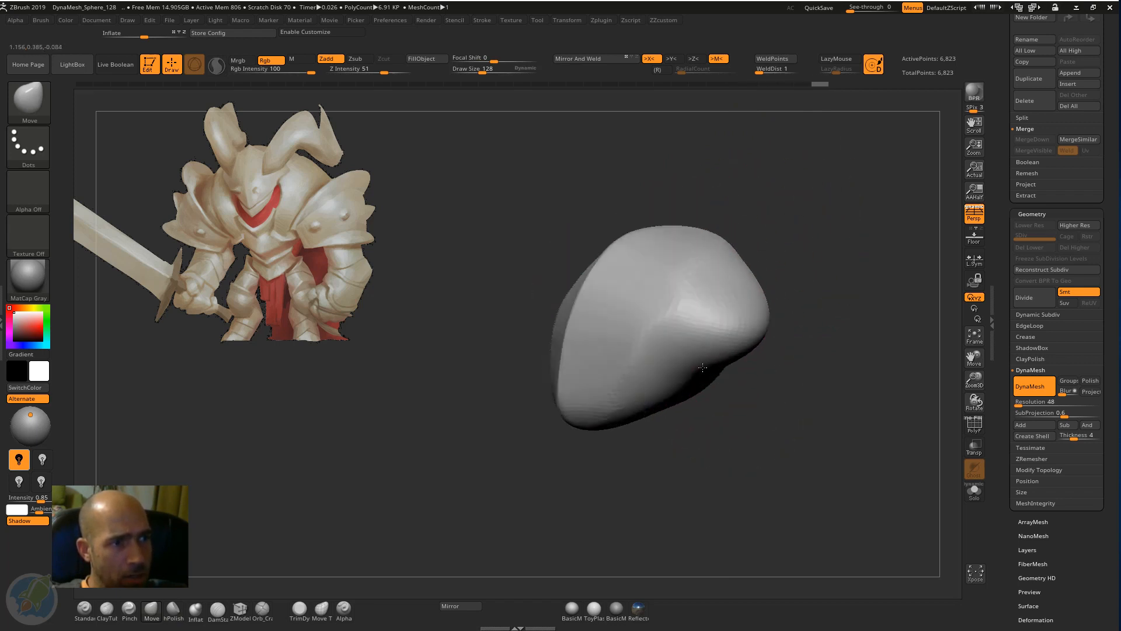
pyautogui.moveTo(705, 340); pyautogui.dragTo(689, 355)
pyautogui.moveTo(831, 324); pyautogui.dragTo(837, 348)
# Step: Polish the forehead and front face planes with the hPolish brush to sharpen the centre ridge
pyautogui.press('b')
pyautogui.press('h')
pyautogui.press('p')
pyautogui.moveTo(680, 274)
pyautogui.mouseDown()
pyautogui.moveTo(706, 230)
pyautogui.moveTo(653, 248)
pyautogui.moveTo(663, 247)
pyautogui.mouseUp()
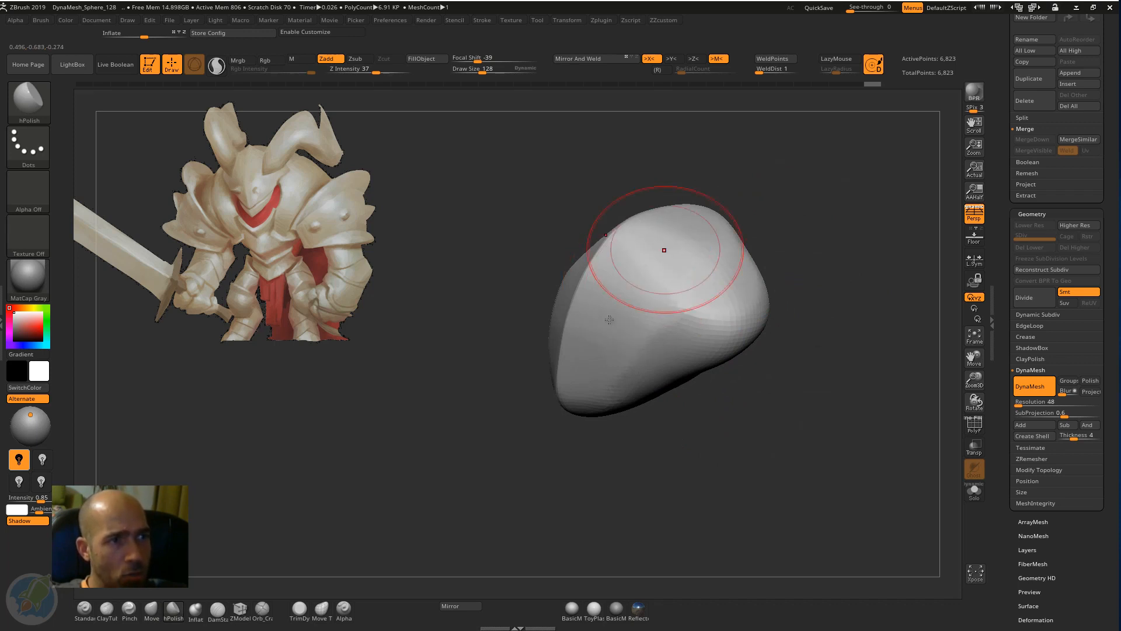
pyautogui.moveTo(608, 318); pyautogui.dragTo(677, 273)
pyautogui.moveTo(576, 429); pyautogui.dragTo(628, 437)
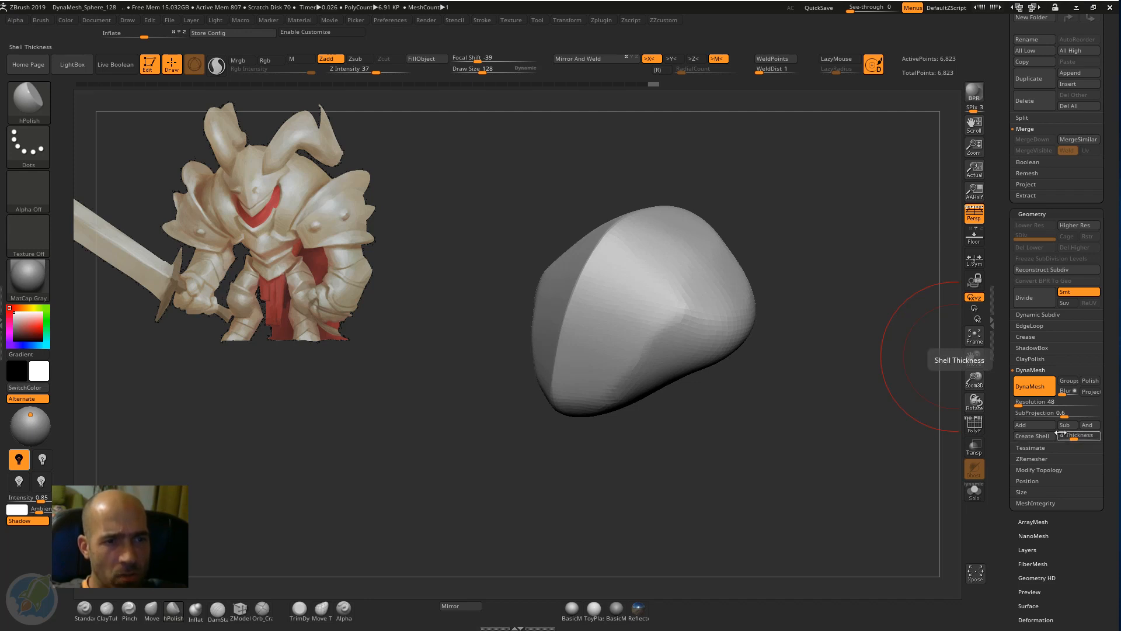
pyautogui.moveTo(808, 293); pyautogui.dragTo(825, 310)
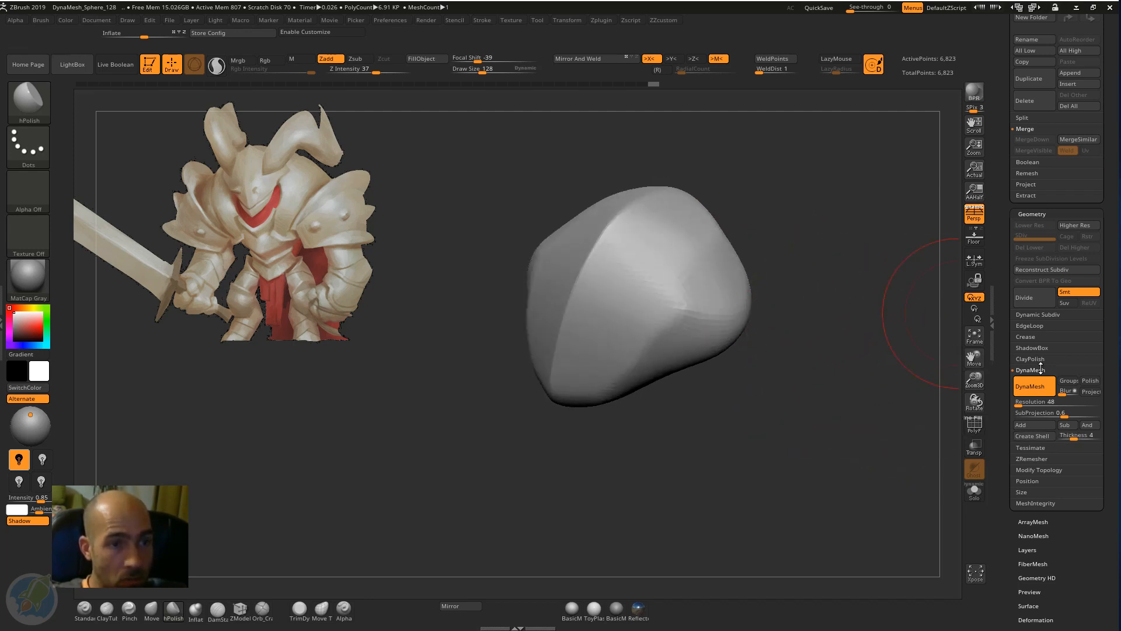
pyautogui.press('space')
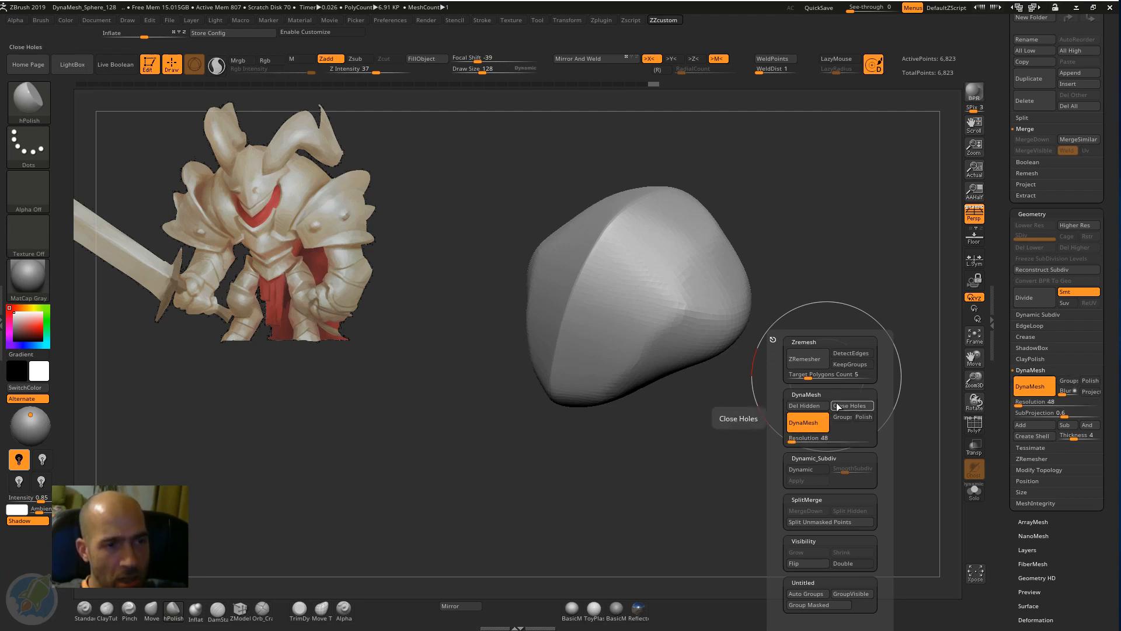
# Step: Flatten the underside of the cheeks and jaw with the hPolish brush
pyautogui.moveTo(709, 443)
pyautogui.mouseDown()
pyautogui.moveTo(724, 438)
pyautogui.moveTo(675, 484)
pyautogui.moveTo(632, 486)
pyautogui.moveTo(620, 468)
pyautogui.mouseUp()
pyautogui.press('b')
pyautogui.press('m')
pyautogui.press('v')
pyautogui.press('b')
pyautogui.press('h')
pyautogui.press('p')
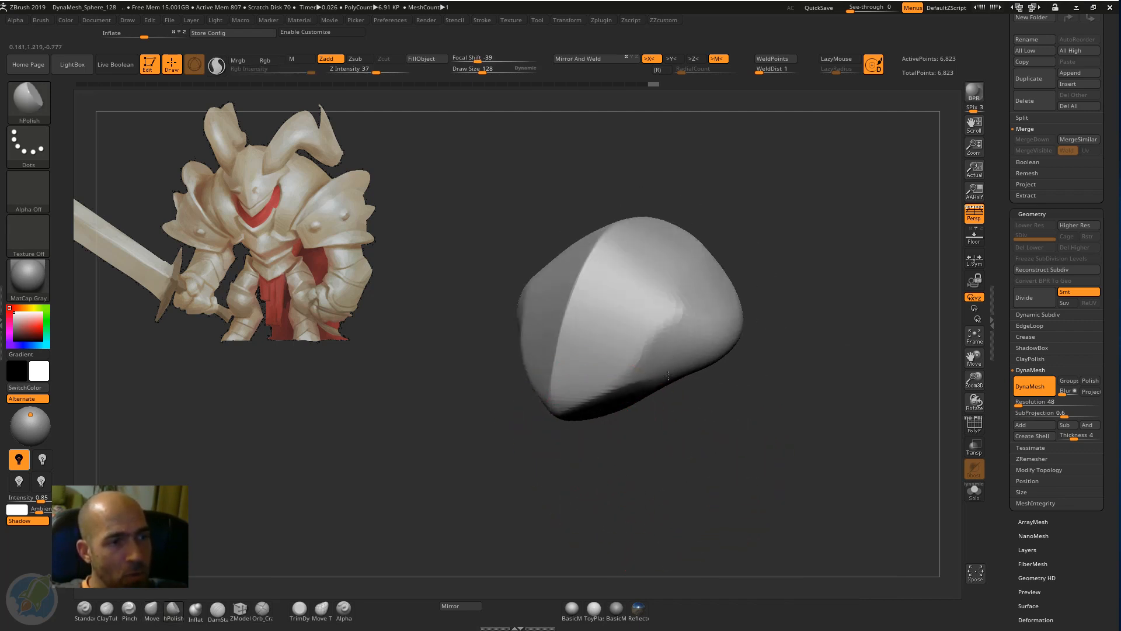
pyautogui.moveTo(560, 444)
pyautogui.mouseDown()
pyautogui.moveTo(551, 421)
pyautogui.moveTo(549, 438)
pyautogui.mouseUp()
# Step: Pull the chin down into a narrow point with the Move brush and smooth the front planes and cheeks
pyautogui.press('b')
pyautogui.press('m')
pyautogui.press('v')
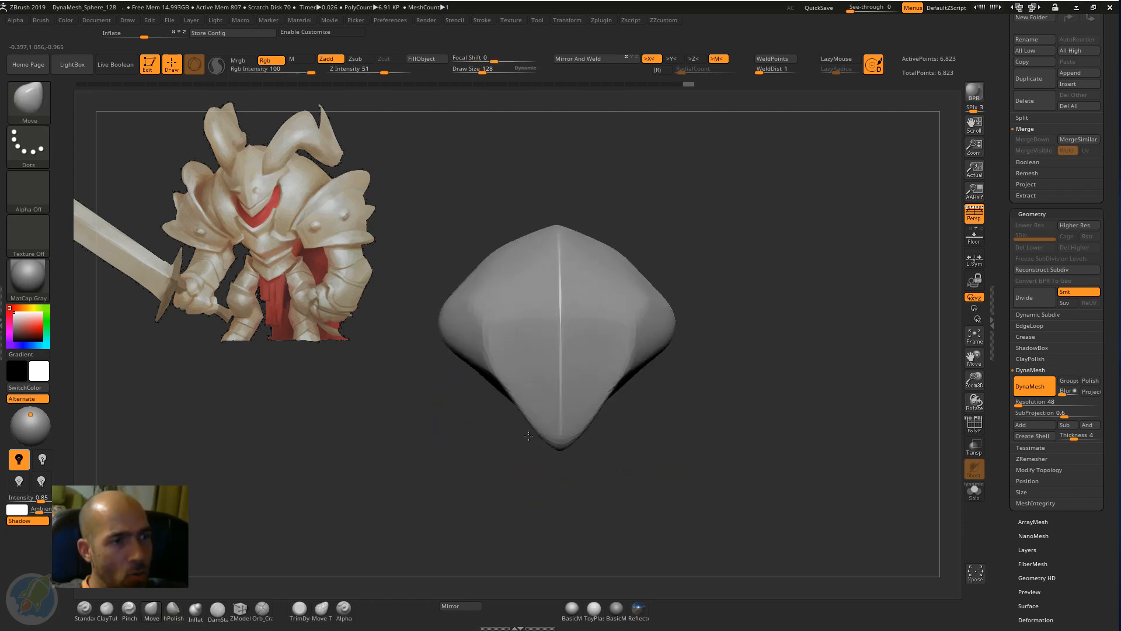
pyautogui.keyDown('shift'); pyautogui.moveTo(575, 327); pyautogui.dragTo(608, 300); pyautogui.keyUp('shift')
pyautogui.moveTo(747, 362); pyautogui.dragTo(681, 342)
pyautogui.keyDown('shift'); pyautogui.moveTo(613, 286); pyautogui.dragTo(546, 345); pyautogui.keyUp('shift')
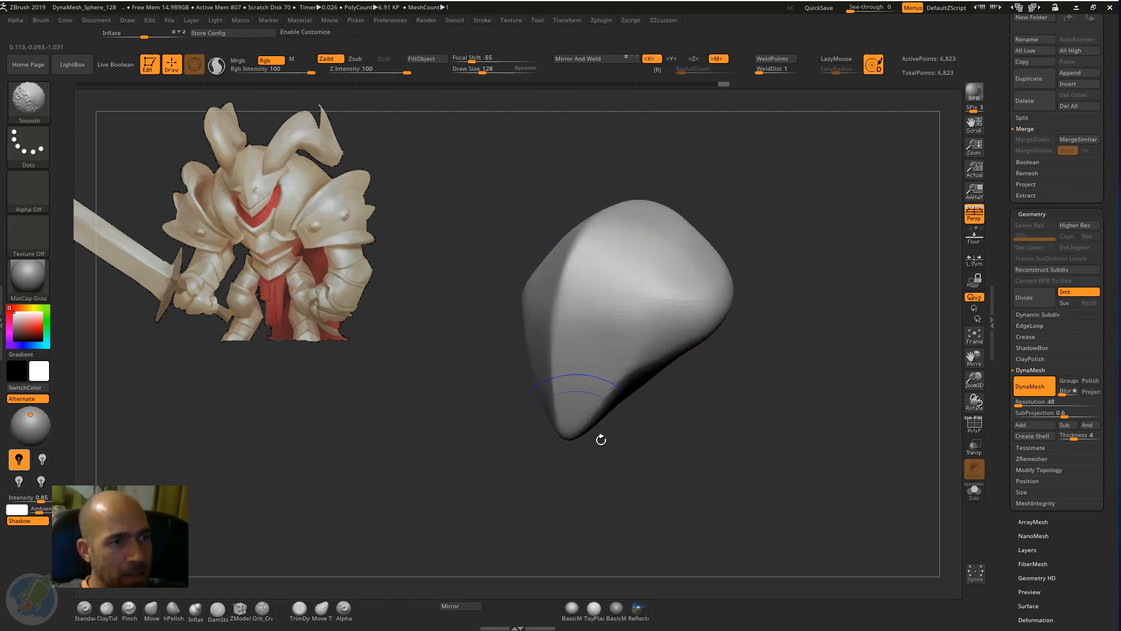
# Step: Adjust the jawline and chin profile with the Move brush
pyautogui.moveTo(671, 446); pyautogui.dragTo(641, 384)
pyautogui.moveTo(678, 441)
pyautogui.mouseDown()
pyautogui.moveTo(639, 433)
pyautogui.moveTo(703, 455)
pyautogui.moveTo(710, 485)
pyautogui.mouseUp()
pyautogui.moveTo(620, 434); pyautogui.dragTo(616, 427)
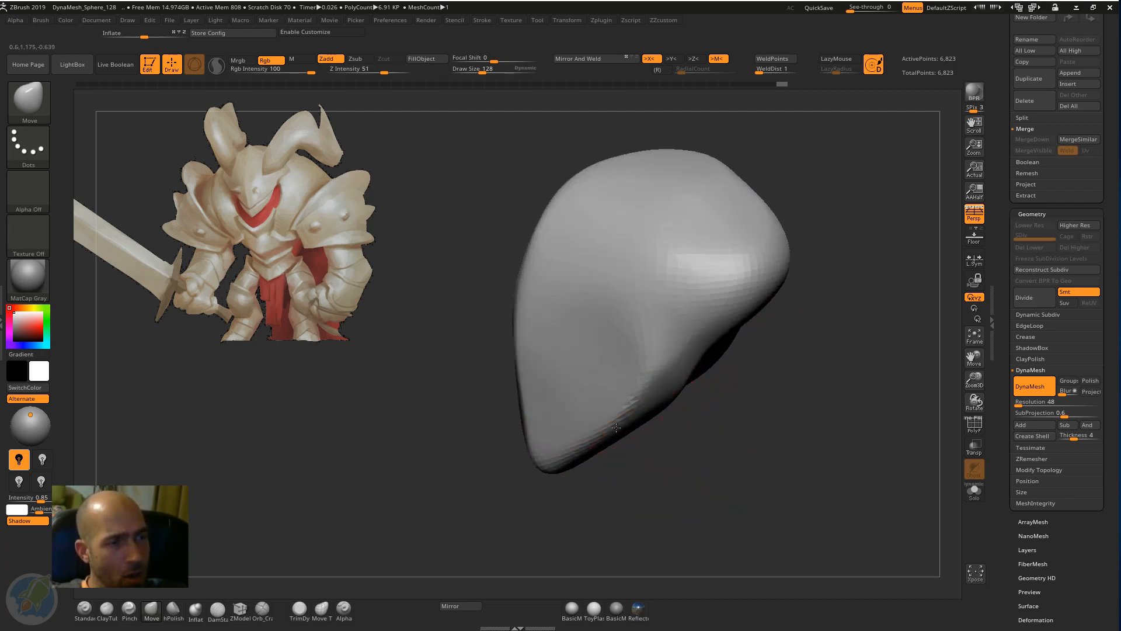
pyautogui.moveTo(649, 473)
pyautogui.mouseDown()
pyautogui.moveTo(678, 478)
pyautogui.moveTo(596, 498)
pyautogui.moveTo(571, 531)
pyautogui.moveTo(575, 520)
pyautogui.mouseUp()
pyautogui.moveTo(577, 415); pyautogui.dragTo(583, 385)
# Step: Polish the front face, lower cheek and upper side planes with hPolish to define a crisp cheek edge
pyautogui.press('b')
pyautogui.press('h')
pyautogui.press('p')
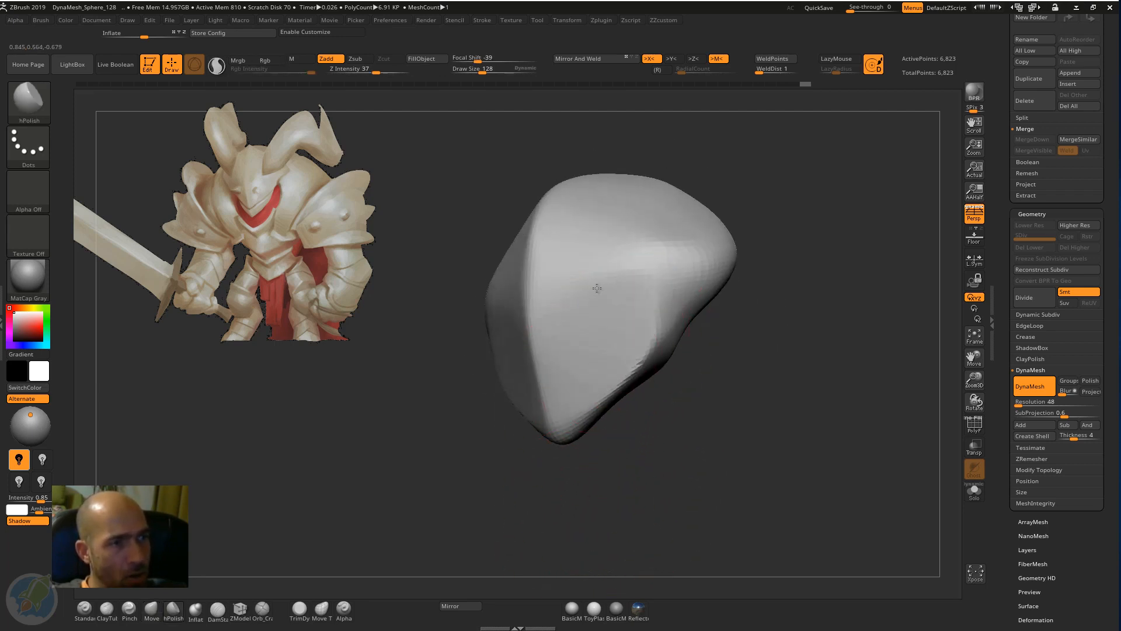
pyautogui.moveTo(596, 288); pyautogui.dragTo(600, 292)
pyautogui.moveTo(789, 304)
pyautogui.mouseDown()
pyautogui.moveTo(751, 381)
pyautogui.moveTo(763, 380)
pyautogui.moveTo(770, 351)
pyautogui.mouseUp()
pyautogui.moveTo(756, 270)
pyautogui.mouseDown()
pyautogui.moveTo(778, 286)
pyautogui.moveTo(759, 307)
pyautogui.moveTo(681, 312)
pyautogui.mouseUp()
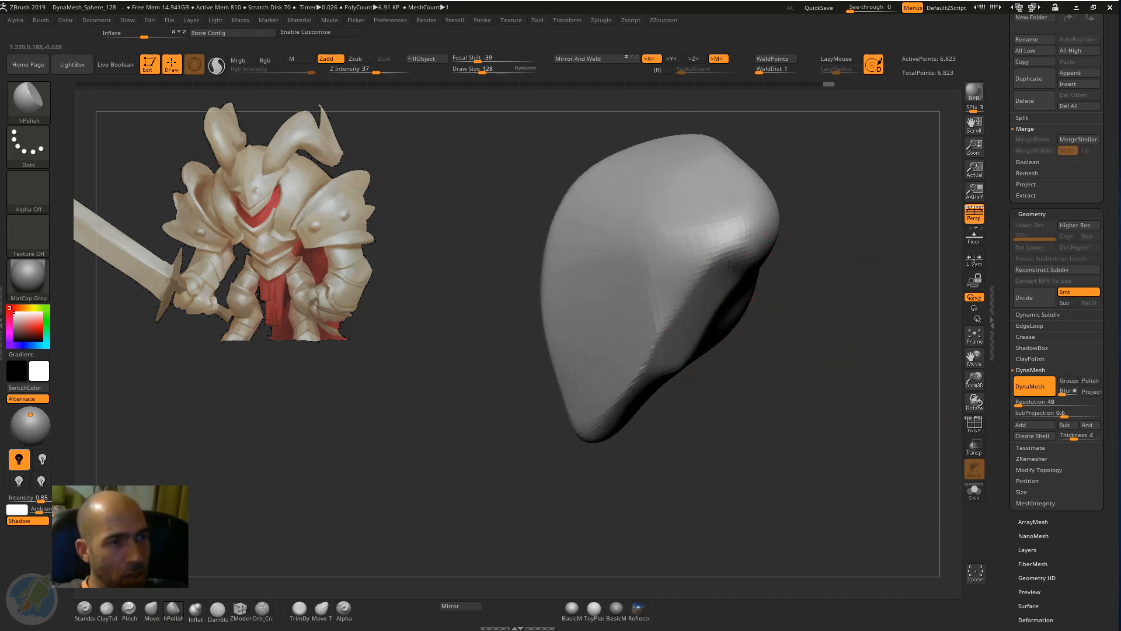
pyautogui.moveTo(730, 239); pyautogui.dragTo(718, 210)
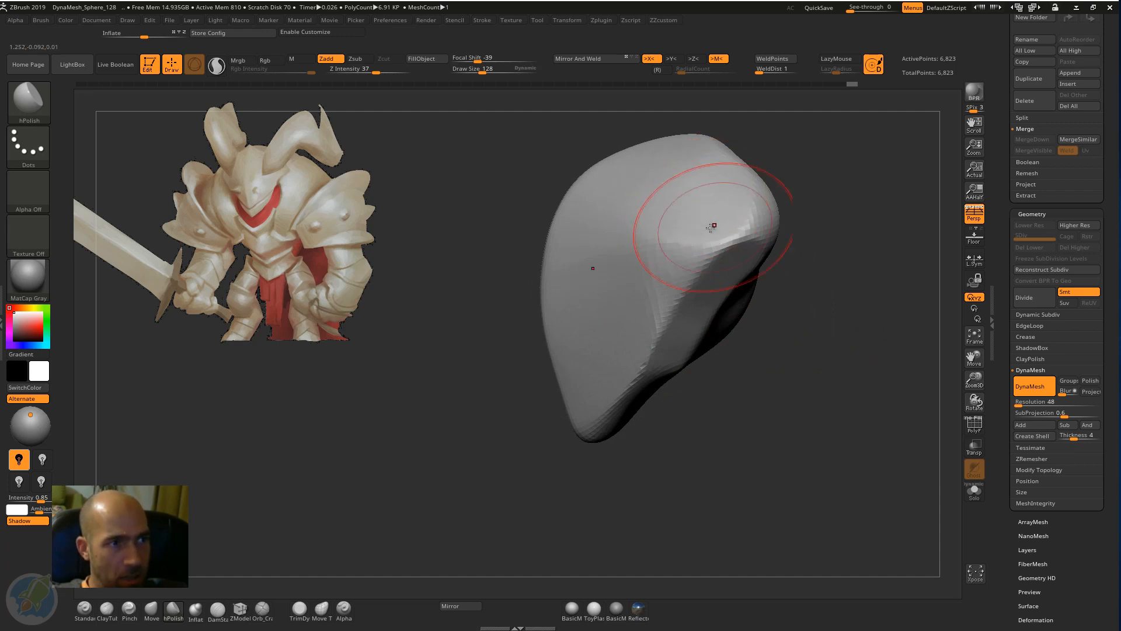
pyautogui.moveTo(811, 233); pyautogui.dragTo(866, 234)
pyautogui.moveTo(857, 277); pyautogui.dragTo(799, 273)
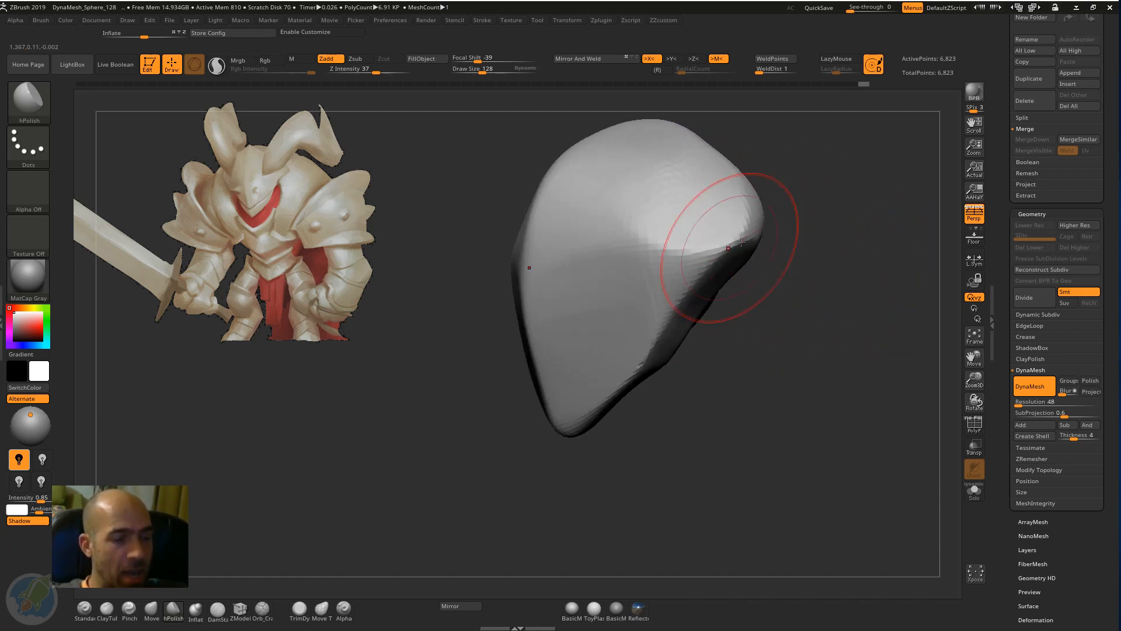
# Step: Pull the cheek corners outward and reshape the head's silhouette with the Move brush, checking it against the reference
pyautogui.press('b')
pyautogui.press('m')
pyautogui.press('v')
pyautogui.moveTo(760, 228)
pyautogui.mouseDown()
pyautogui.moveTo(784, 219)
pyautogui.moveTo(782, 301)
pyautogui.moveTo(750, 287)
pyautogui.mouseUp()
pyautogui.moveTo(759, 217); pyautogui.dragTo(774, 190)
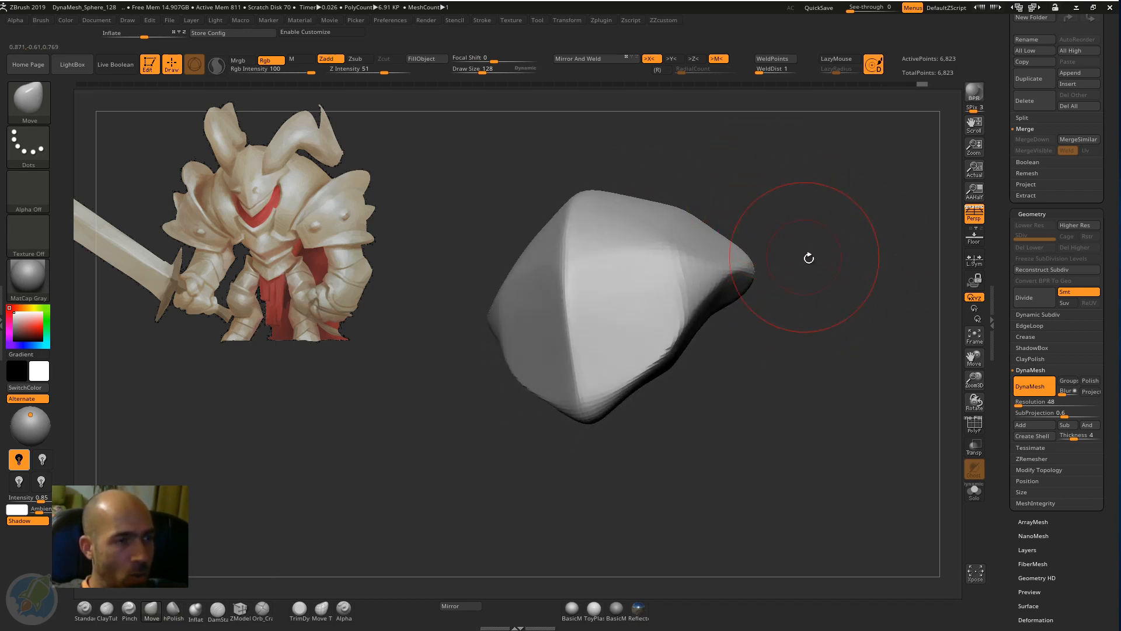
pyautogui.moveTo(809, 257); pyautogui.dragTo(692, 240)
pyautogui.moveTo(782, 223)
pyautogui.mouseDown()
pyautogui.moveTo(753, 345)
pyautogui.moveTo(736, 345)
pyautogui.moveTo(728, 366)
pyautogui.moveTo(756, 391)
pyautogui.moveTo(726, 392)
pyautogui.mouseUp()
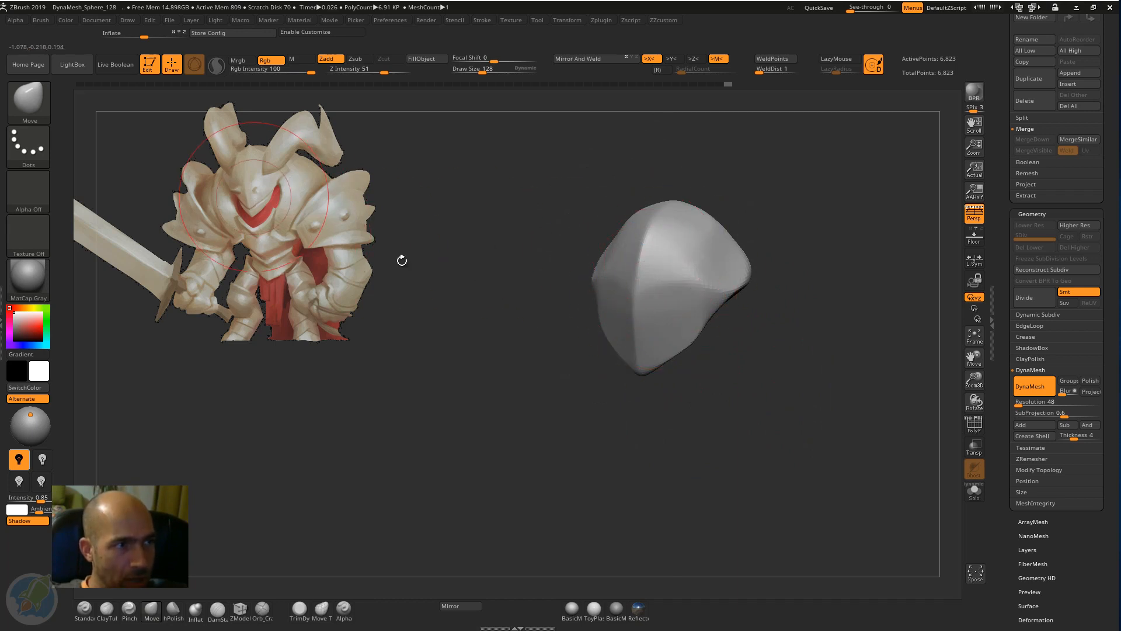
# Step: Pull the head's crown and cheek corners into a sharper diamond silhouette with the Move brush
pyautogui.moveTo(705, 350); pyautogui.dragTo(687, 353)
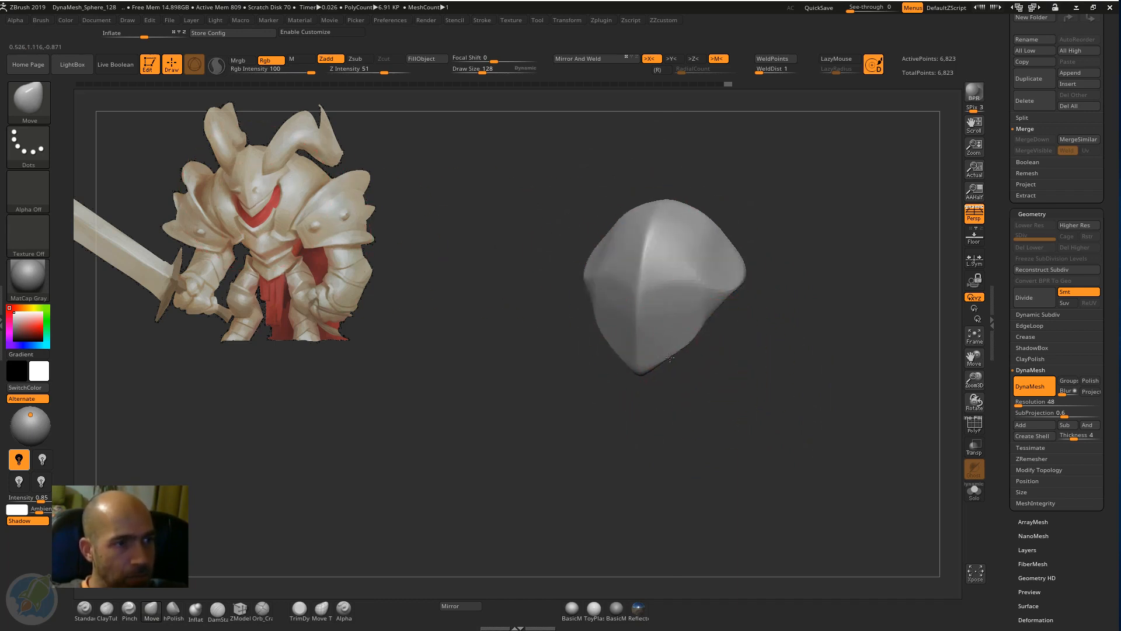
pyautogui.moveTo(722, 308); pyautogui.dragTo(707, 279)
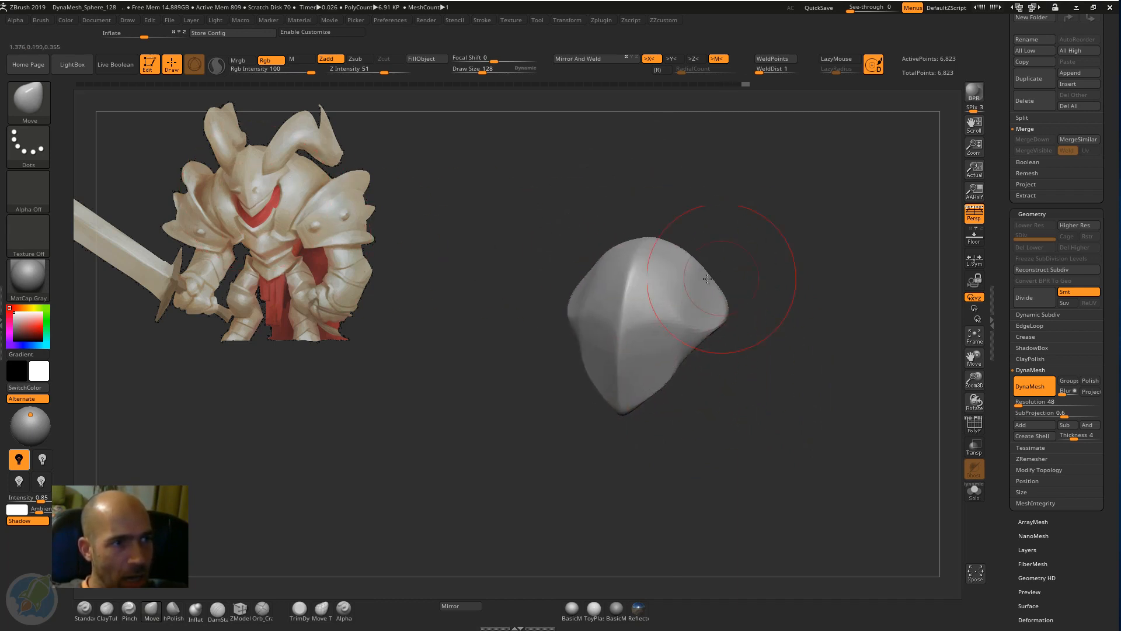
pyautogui.keyDown('alt'); pyautogui.moveTo(700, 218); pyautogui.dragTo(704, 256); pyautogui.keyUp('alt')
pyautogui.moveTo(638, 238); pyautogui.dragTo(637, 232)
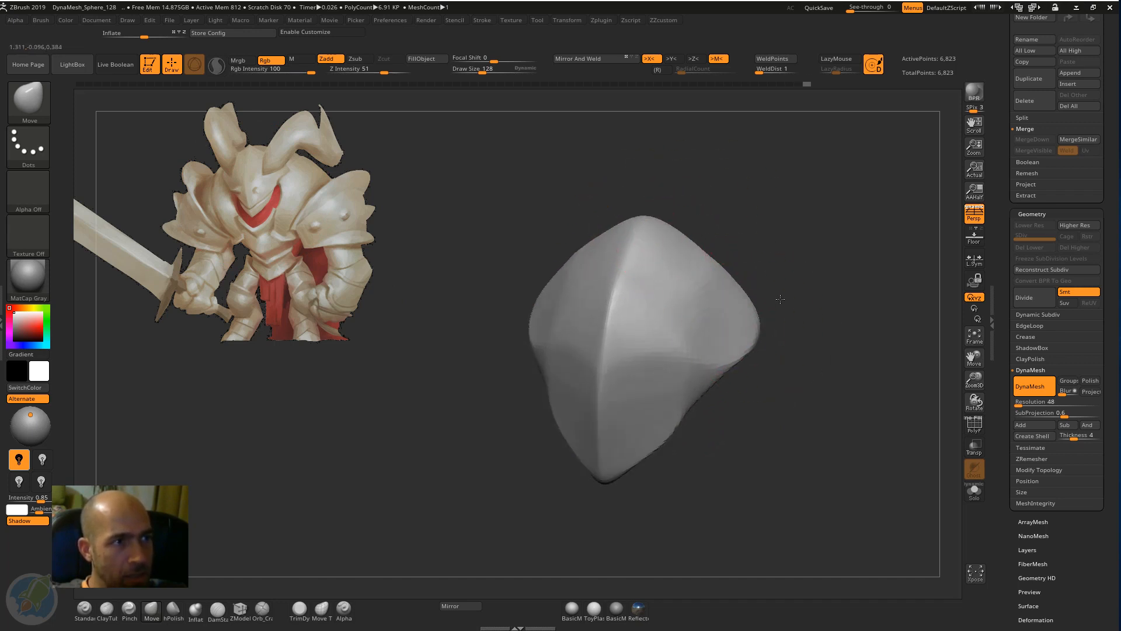
pyautogui.moveTo(758, 327)
pyautogui.mouseDown()
pyautogui.moveTo(800, 288)
pyautogui.moveTo(832, 321)
pyautogui.moveTo(754, 301)
pyautogui.moveTo(838, 325)
pyautogui.moveTo(753, 327)
pyautogui.moveTo(771, 330)
pyautogui.mouseUp()
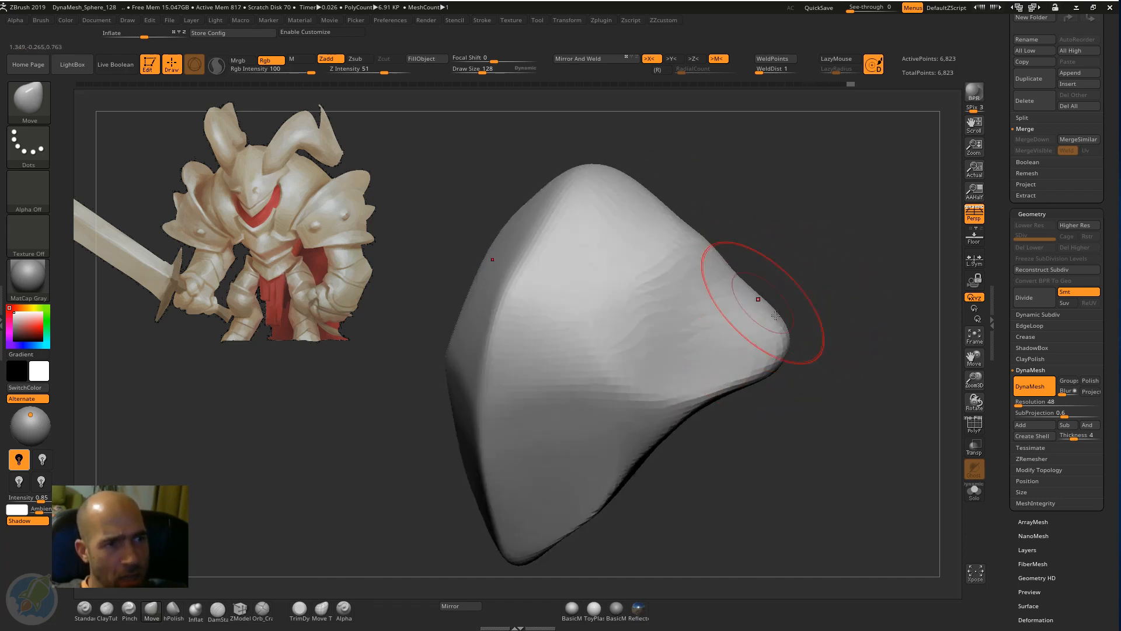
pyautogui.moveTo(758, 231)
pyautogui.mouseDown()
pyautogui.moveTo(741, 228)
pyautogui.moveTo(760, 235)
pyautogui.mouseUp()
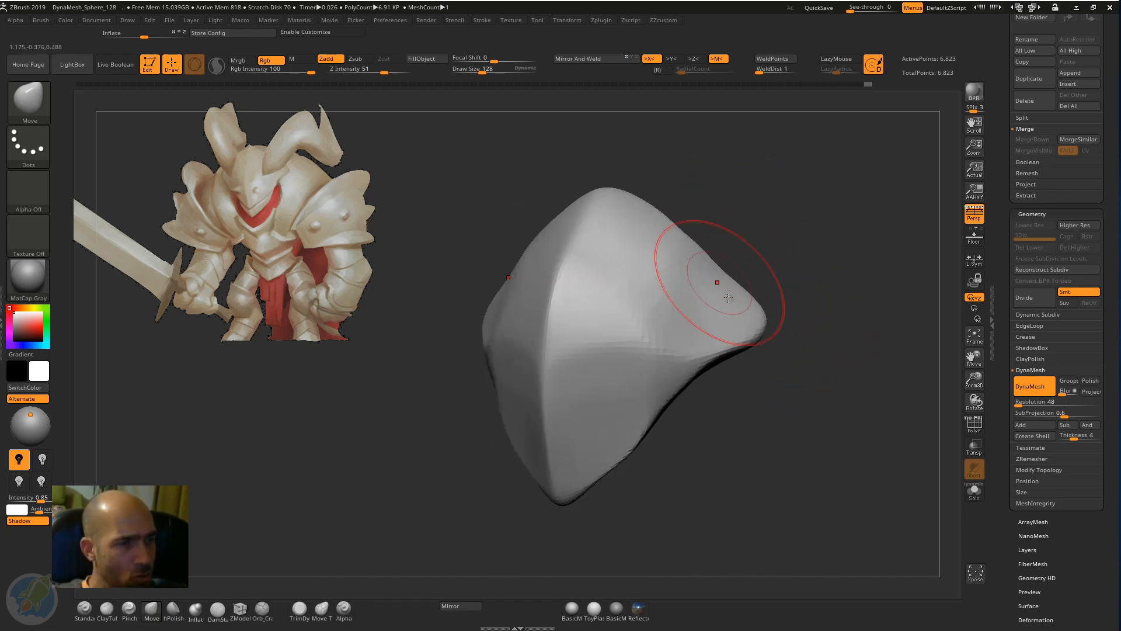
# Step: Flatten the upper side plane and the cheek area toward the pointed corner with hPolish
pyautogui.press('b')
pyautogui.press('h')
pyautogui.press('p')
pyautogui.moveTo(723, 288); pyautogui.dragTo(747, 319)
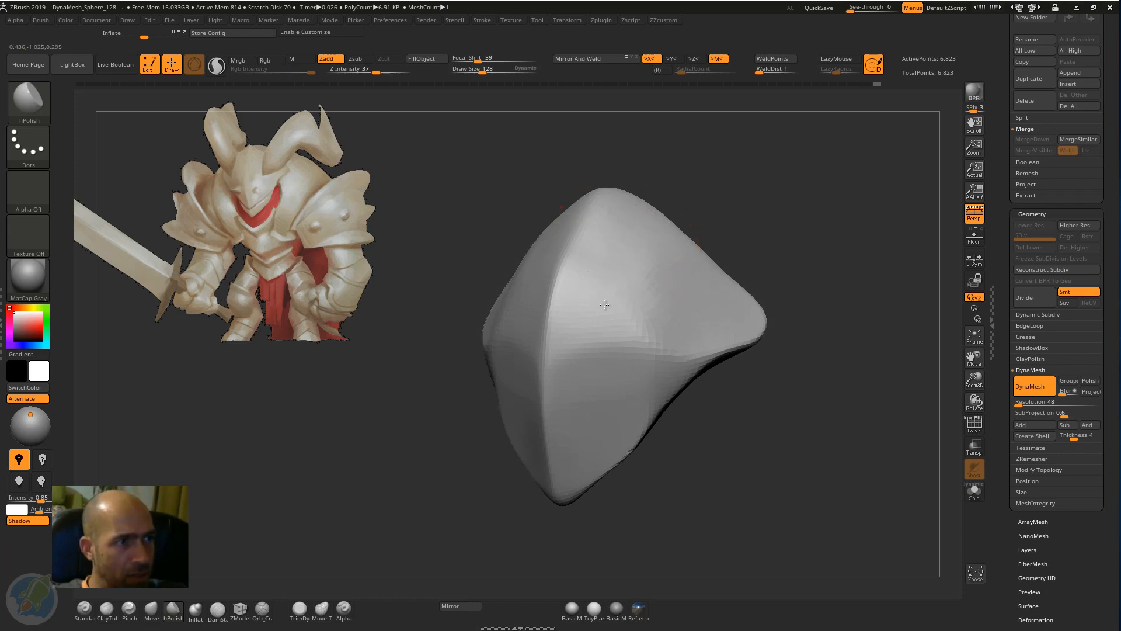
pyautogui.moveTo(600, 308)
pyautogui.mouseDown()
pyautogui.moveTo(668, 298)
pyautogui.moveTo(588, 342)
pyautogui.moveTo(607, 366)
pyautogui.moveTo(681, 350)
pyautogui.mouseUp()
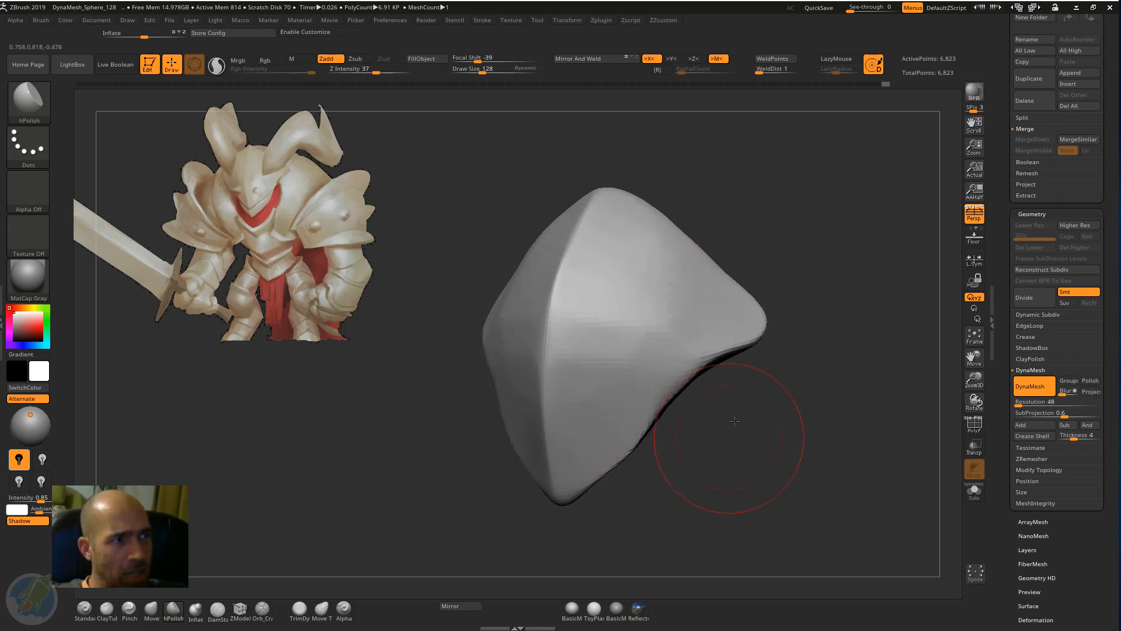
# Step: Polish the underside planes beneath the cheek and behind the jaw with hPolish
pyautogui.moveTo(734, 421)
pyautogui.mouseDown()
pyautogui.moveTo(746, 371)
pyautogui.moveTo(733, 312)
pyautogui.moveTo(776, 288)
pyautogui.moveTo(670, 275)
pyautogui.moveTo(656, 257)
pyautogui.moveTo(730, 251)
pyautogui.mouseUp()
pyautogui.moveTo(817, 237); pyautogui.dragTo(789, 233)
pyautogui.moveTo(873, 181); pyautogui.dragTo(835, 164)
pyautogui.moveTo(827, 303)
pyautogui.mouseDown()
pyautogui.moveTo(839, 291)
pyautogui.moveTo(724, 336)
pyautogui.moveTo(812, 292)
pyautogui.moveTo(812, 374)
pyautogui.mouseUp()
pyautogui.moveTo(733, 465); pyautogui.dragTo(803, 450)
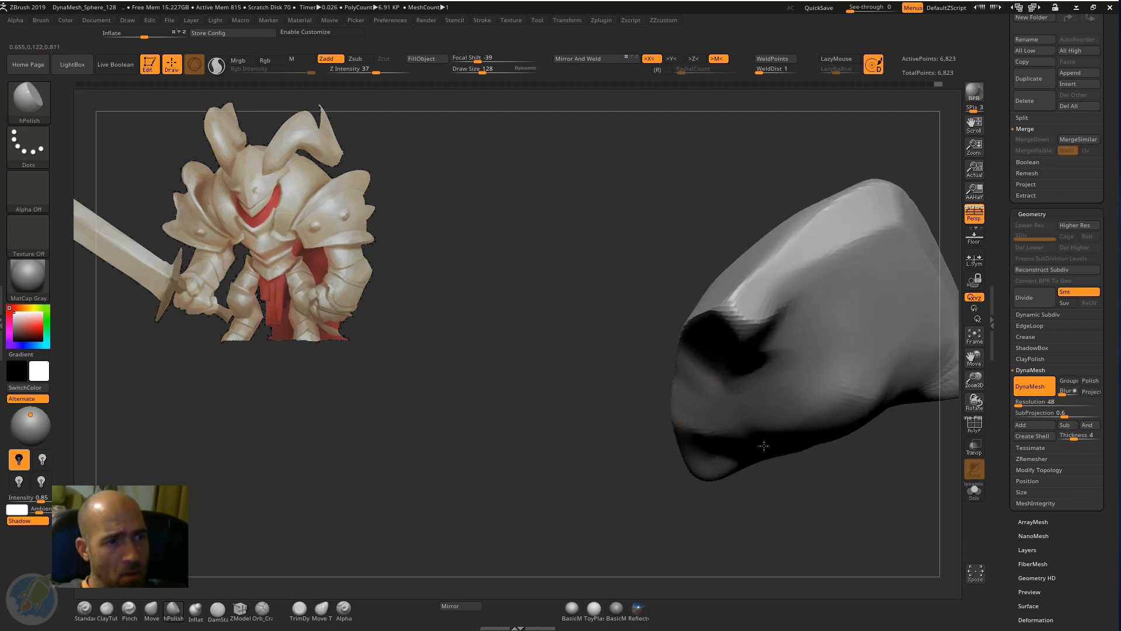
pyautogui.moveTo(818, 490)
pyautogui.mouseDown()
pyautogui.moveTo(811, 501)
pyautogui.moveTo(741, 481)
pyautogui.moveTo(749, 472)
pyautogui.mouseUp()
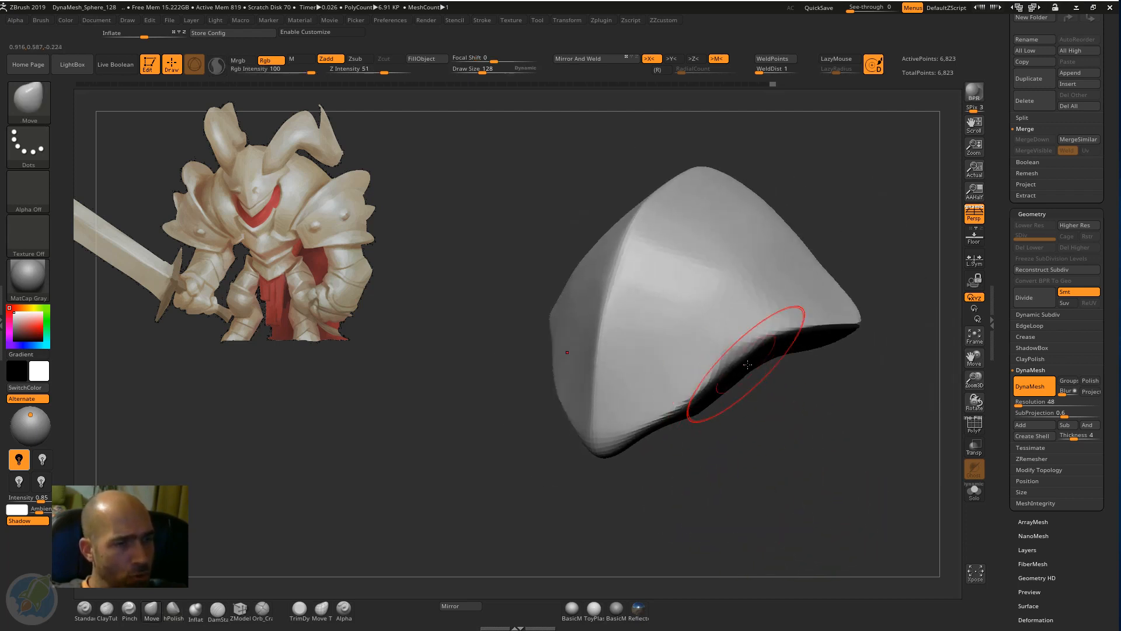
# Step: Reshape the lower cheek and jaw edges with the Move brush and smooth the forehead plane
pyautogui.moveTo(749, 362)
pyautogui.mouseDown()
pyautogui.moveTo(762, 352)
pyautogui.moveTo(727, 380)
pyautogui.mouseUp()
pyautogui.moveTo(707, 268)
pyautogui.keyDown('shift'); pyautogui.mouseDown()
pyautogui.moveTo(758, 251)
pyautogui.moveTo(703, 276)
pyautogui.mouseUp(); pyautogui.keyUp('shift')
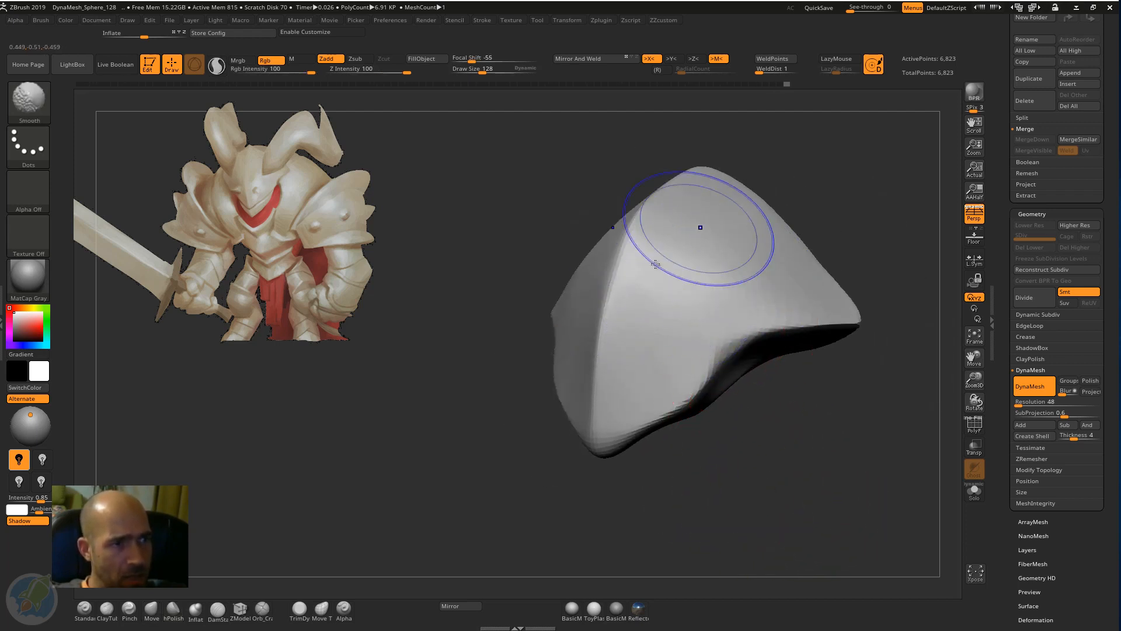
pyautogui.moveTo(621, 484)
pyautogui.mouseDown()
pyautogui.moveTo(698, 468)
pyautogui.moveTo(706, 441)
pyautogui.moveTo(699, 452)
pyautogui.mouseUp()
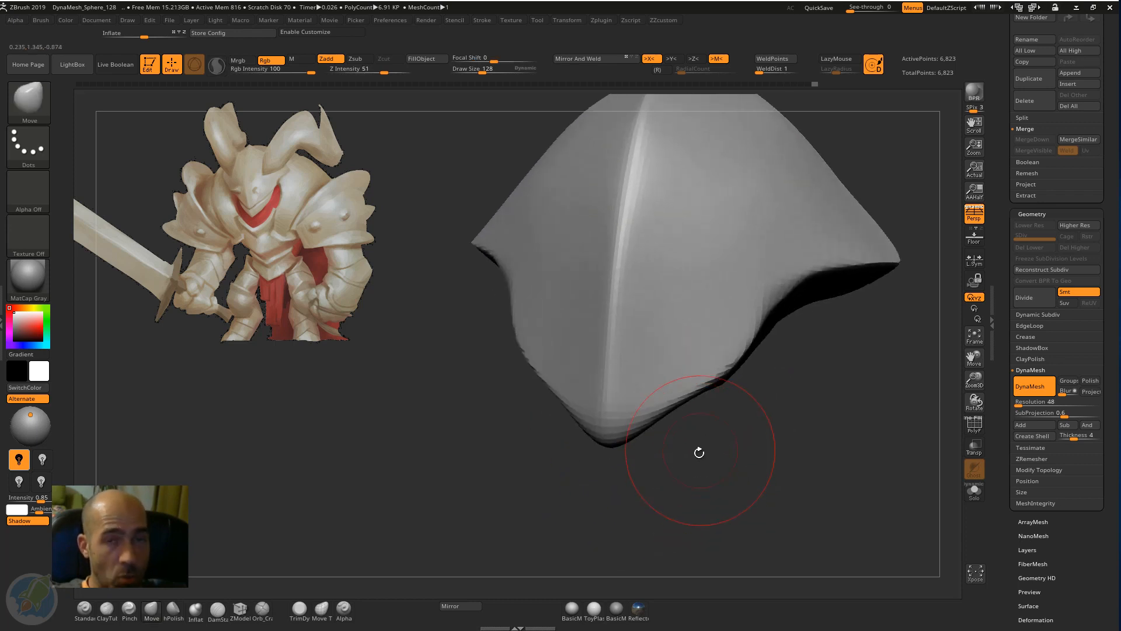
pyautogui.moveTo(700, 494)
pyautogui.mouseDown()
pyautogui.moveTo(712, 441)
pyautogui.moveTo(704, 411)
pyautogui.moveTo(644, 426)
pyautogui.moveTo(674, 399)
pyautogui.mouseUp()
pyautogui.moveTo(695, 390); pyautogui.dragTo(690, 392)
pyautogui.keyDown('alt'); pyautogui.moveTo(763, 455); pyautogui.dragTo(761, 416); pyautogui.keyUp('alt')
pyautogui.moveTo(883, 342)
pyautogui.mouseDown()
pyautogui.moveTo(794, 410)
pyautogui.moveTo(772, 379)
pyautogui.moveTo(788, 325)
pyautogui.moveTo(749, 265)
pyautogui.moveTo(818, 310)
pyautogui.mouseUp()
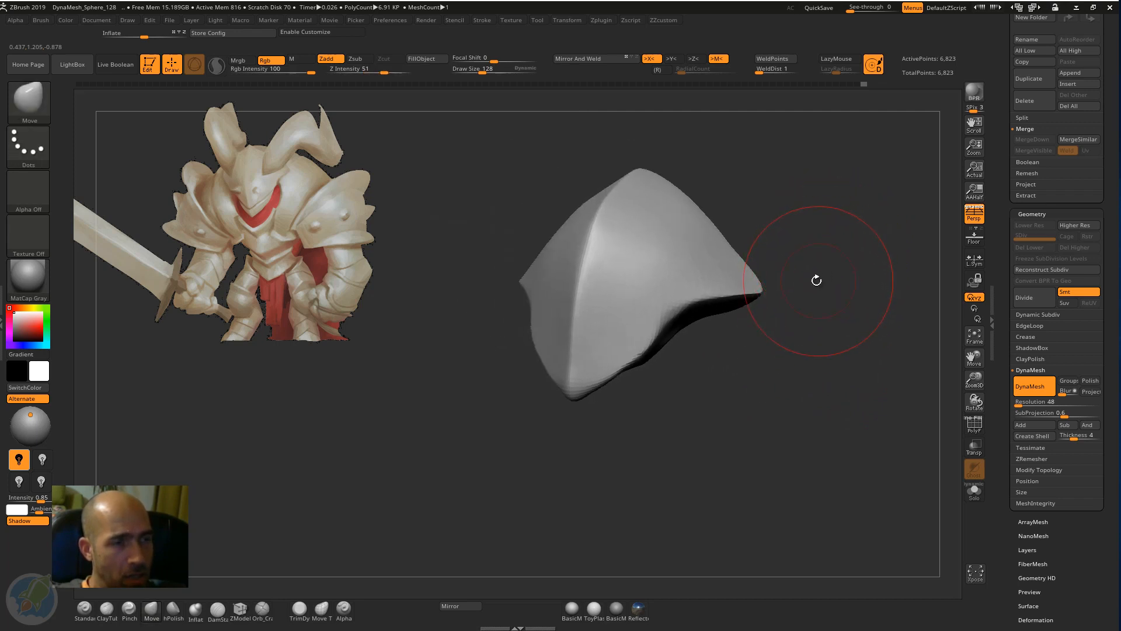
pyautogui.keyDown('ctrl'); pyautogui.keyDown('shift'); pyautogui.moveTo(838, 346); pyautogui.dragTo(691, 195); pyautogui.keyUp('shift'); pyautogui.keyUp('ctrl')
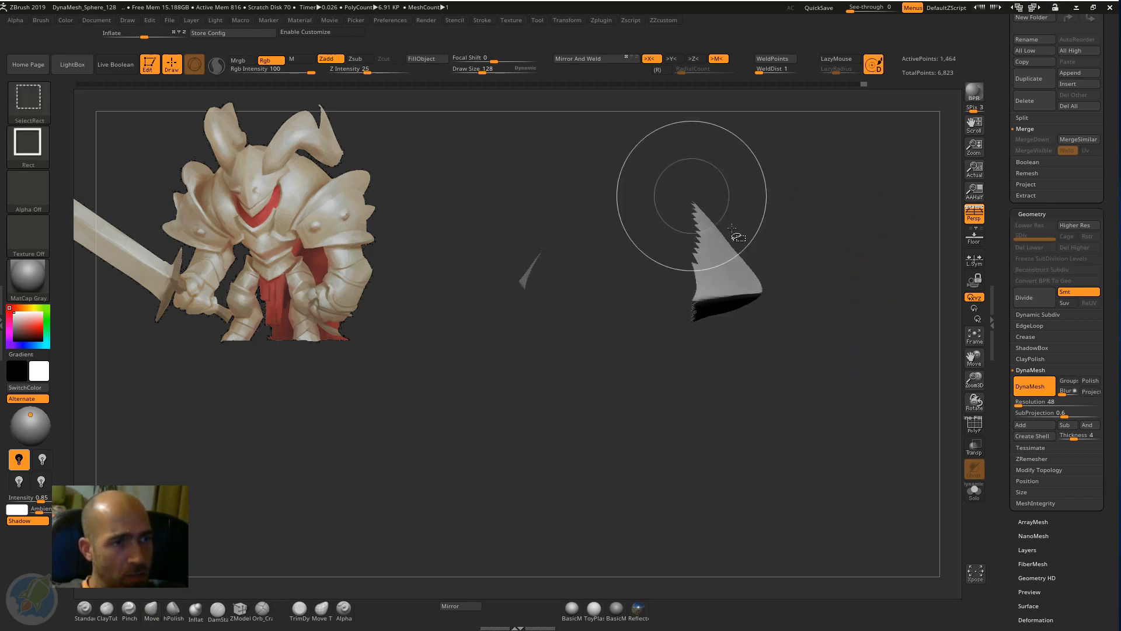
pyautogui.keyDown('ctrl'); pyautogui.keyDown('shift'); pyautogui.click(786, 219); pyautogui.keyUp('shift'); pyautogui.keyUp('ctrl')
pyautogui.moveTo(786, 220); pyautogui.dragTo(701, 406)
# Step: Adjust the crown and the back of the head with the Move brush
pyautogui.moveTo(782, 195)
pyautogui.mouseDown()
pyautogui.moveTo(771, 198)
pyautogui.moveTo(744, 328)
pyautogui.moveTo(741, 403)
pyautogui.moveTo(818, 188)
pyautogui.moveTo(782, 169)
pyautogui.mouseUp()
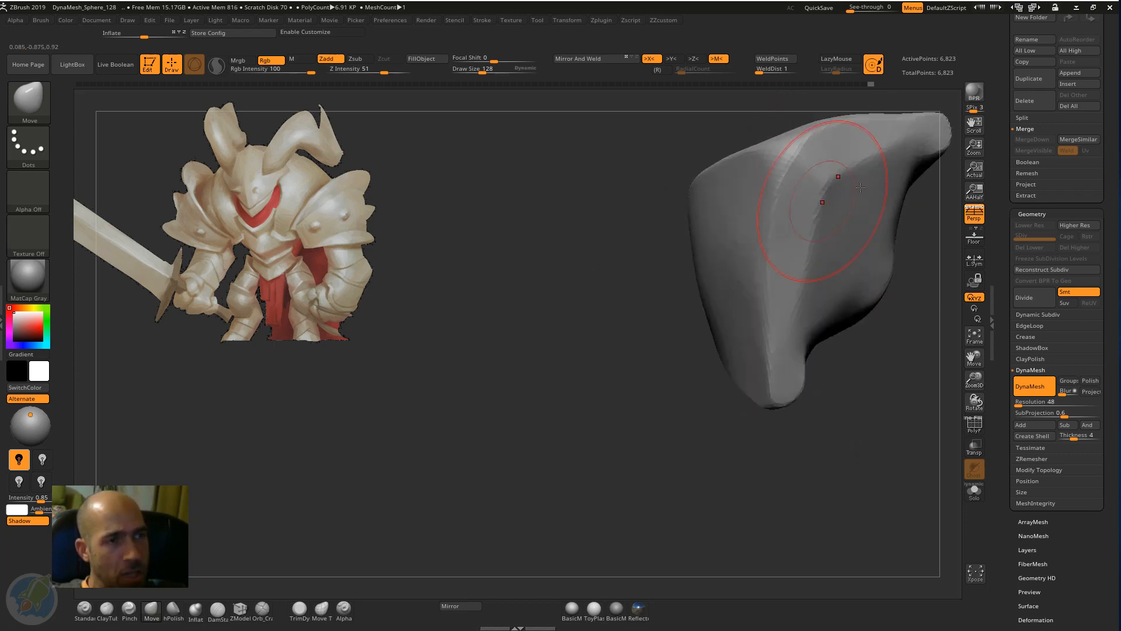
pyautogui.moveTo(860, 188)
pyautogui.mouseDown()
pyautogui.moveTo(916, 234)
pyautogui.moveTo(774, 259)
pyautogui.mouseUp()
pyautogui.moveTo(815, 193); pyautogui.dragTo(894, 202)
pyautogui.moveTo(829, 239); pyautogui.dragTo(867, 256)
# Step: Flatten the upper back corner and side plane of the head with hPolish
pyautogui.press('5')
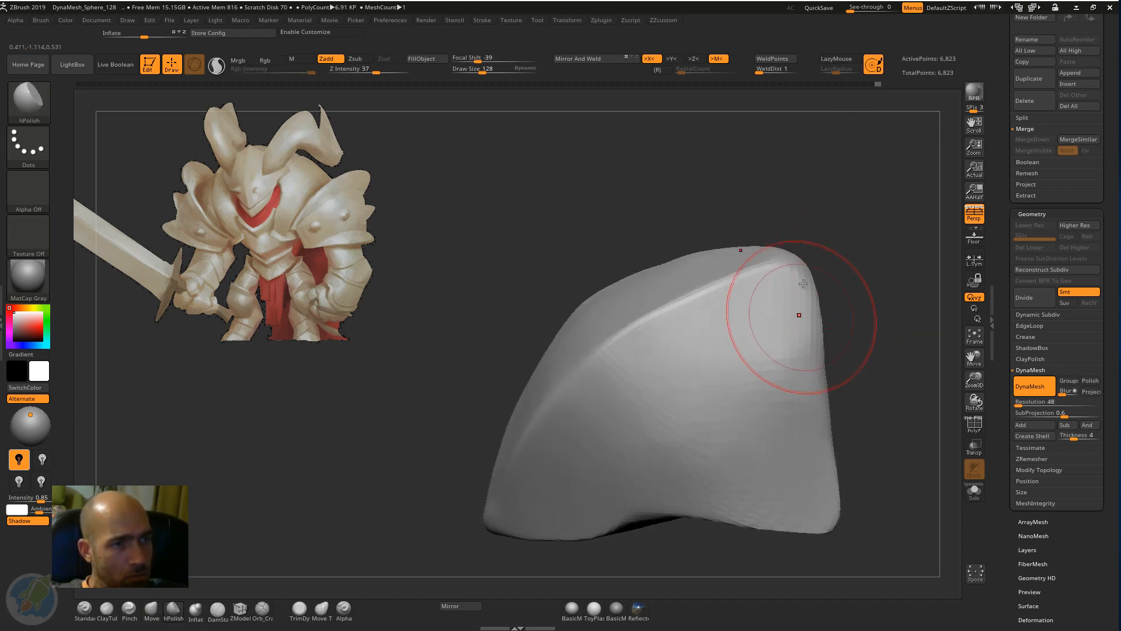
pyautogui.moveTo(800, 316)
pyautogui.mouseDown()
pyautogui.moveTo(802, 278)
pyautogui.moveTo(798, 346)
pyautogui.mouseUp()
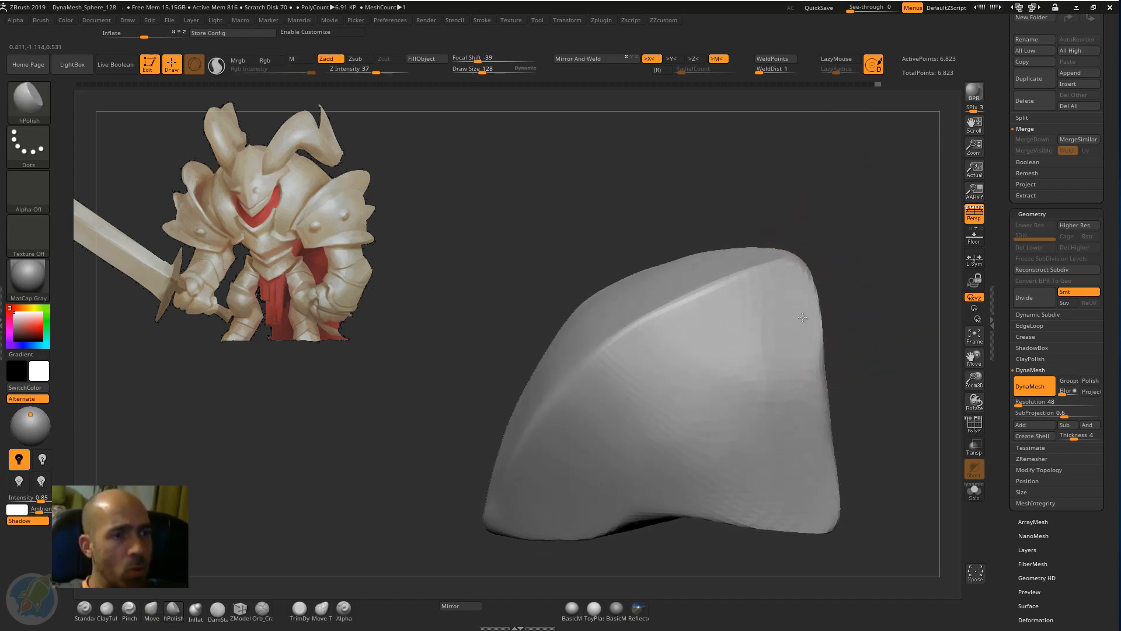
pyautogui.moveTo(747, 312); pyautogui.dragTo(766, 324)
pyautogui.moveTo(663, 361); pyautogui.dragTo(794, 350)
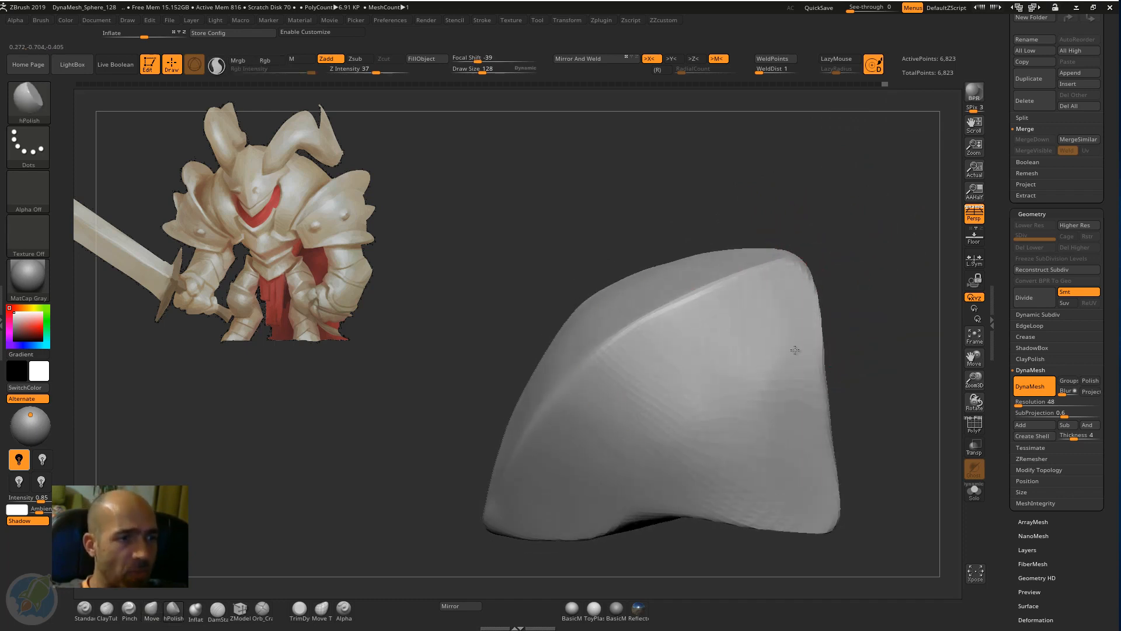
# Step: Polish the front plane beside the central ridge down to the chin and smooth its surface
pyautogui.moveTo(876, 389)
pyautogui.mouseDown()
pyautogui.moveTo(851, 295)
pyautogui.moveTo(567, 445)
pyautogui.mouseUp()
pyautogui.moveTo(658, 539); pyautogui.dragTo(568, 440)
pyautogui.moveTo(489, 514); pyautogui.dragTo(507, 570)
pyautogui.moveTo(541, 403); pyautogui.dragTo(500, 447)
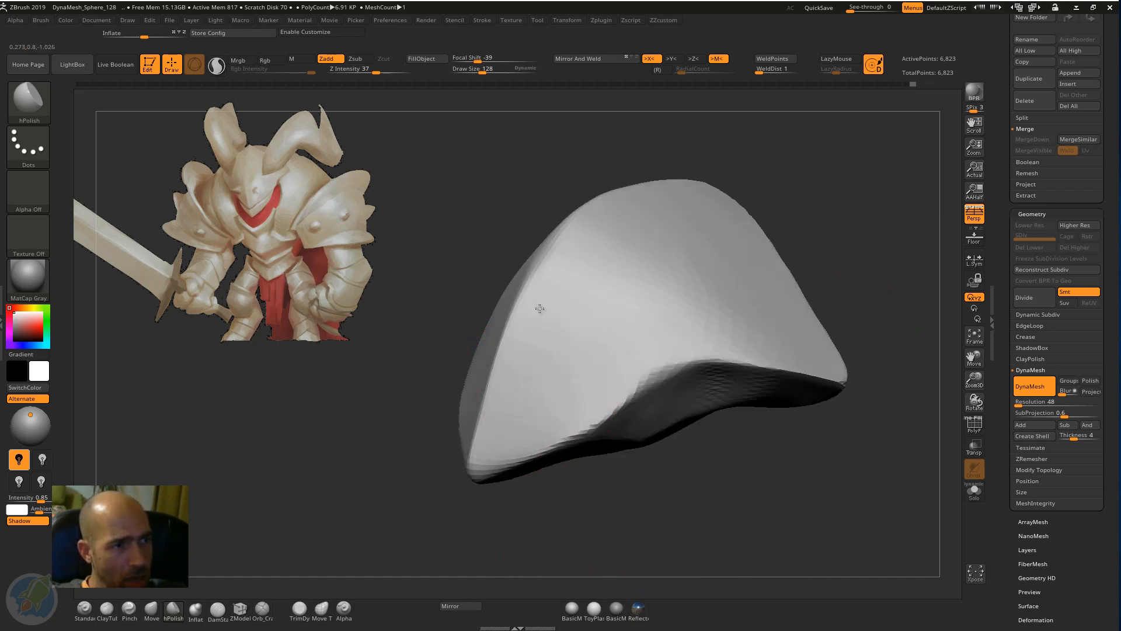
pyautogui.moveTo(586, 239); pyautogui.dragTo(535, 423)
pyautogui.moveTo(403, 467)
pyautogui.mouseDown()
pyautogui.moveTo(408, 475)
pyautogui.moveTo(723, 296)
pyautogui.moveTo(456, 373)
pyautogui.mouseUp()
pyautogui.moveTo(585, 261)
pyautogui.keyDown('shift'); pyautogui.mouseDown()
pyautogui.moveTo(500, 479)
pyautogui.moveTo(551, 298)
pyautogui.moveTo(575, 319)
pyautogui.mouseUp(); pyautogui.keyUp('shift')
pyautogui.moveTo(683, 432); pyautogui.dragTo(817, 351)
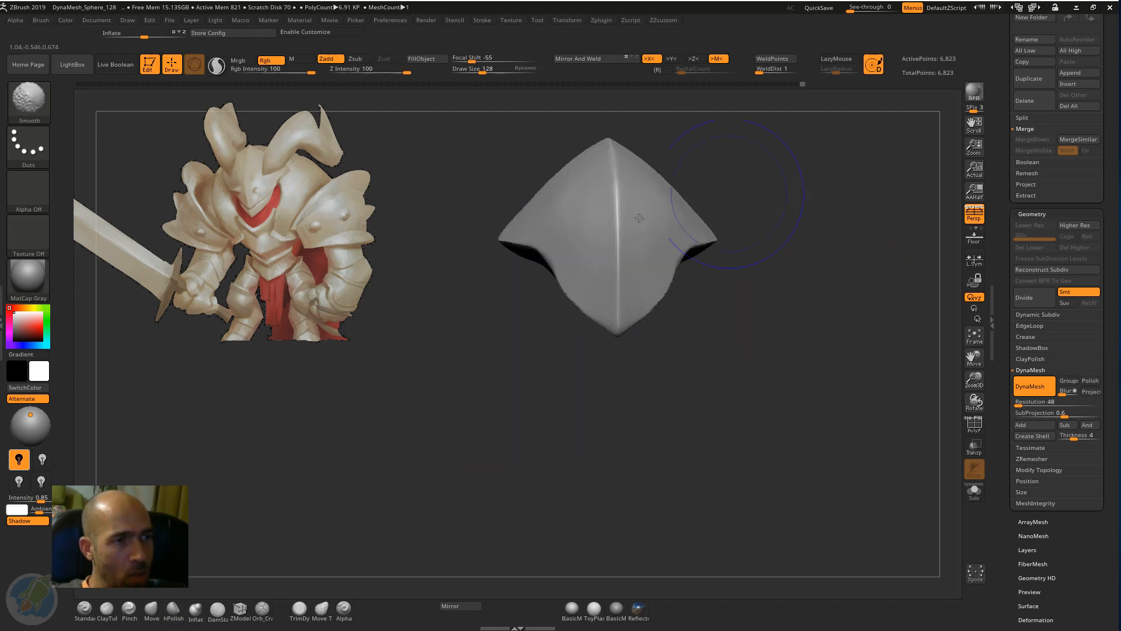
pyautogui.moveTo(782, 206)
pyautogui.mouseDown()
pyautogui.moveTo(811, 160)
pyautogui.moveTo(786, 183)
pyautogui.moveTo(823, 185)
pyautogui.moveTo(799, 233)
pyautogui.moveTo(804, 351)
pyautogui.moveTo(806, 335)
pyautogui.moveTo(743, 339)
pyautogui.mouseUp()
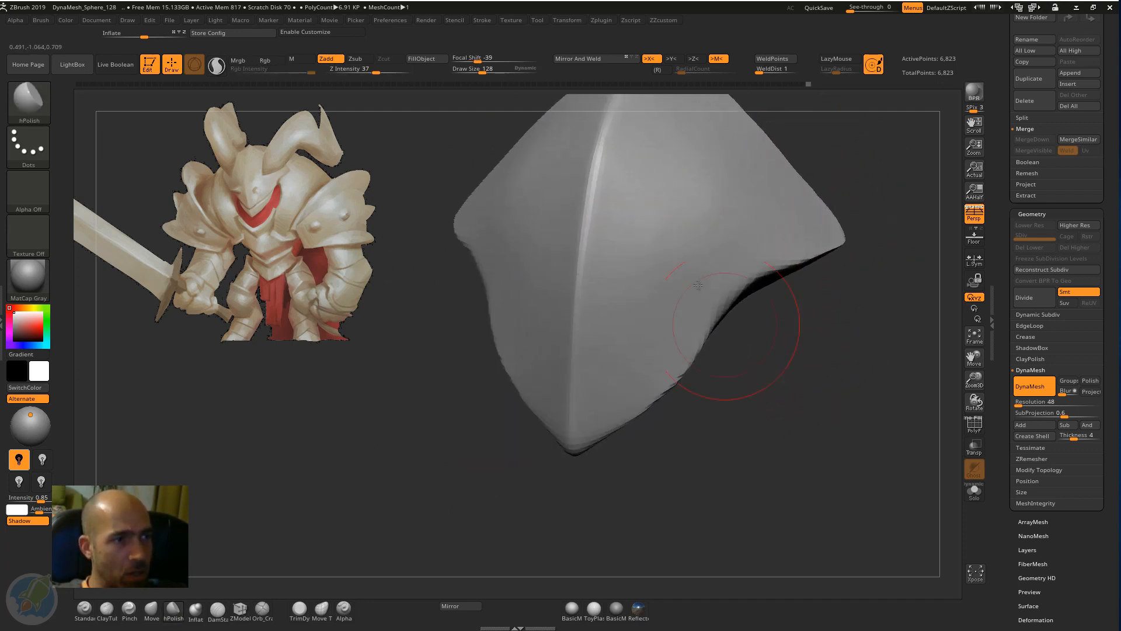
# Step: Carve a symmetrical pair of eye sockets into the front face with a reduced-size Standard brush
pyautogui.press('1')
pyautogui.press('[')
pyautogui.press('[')
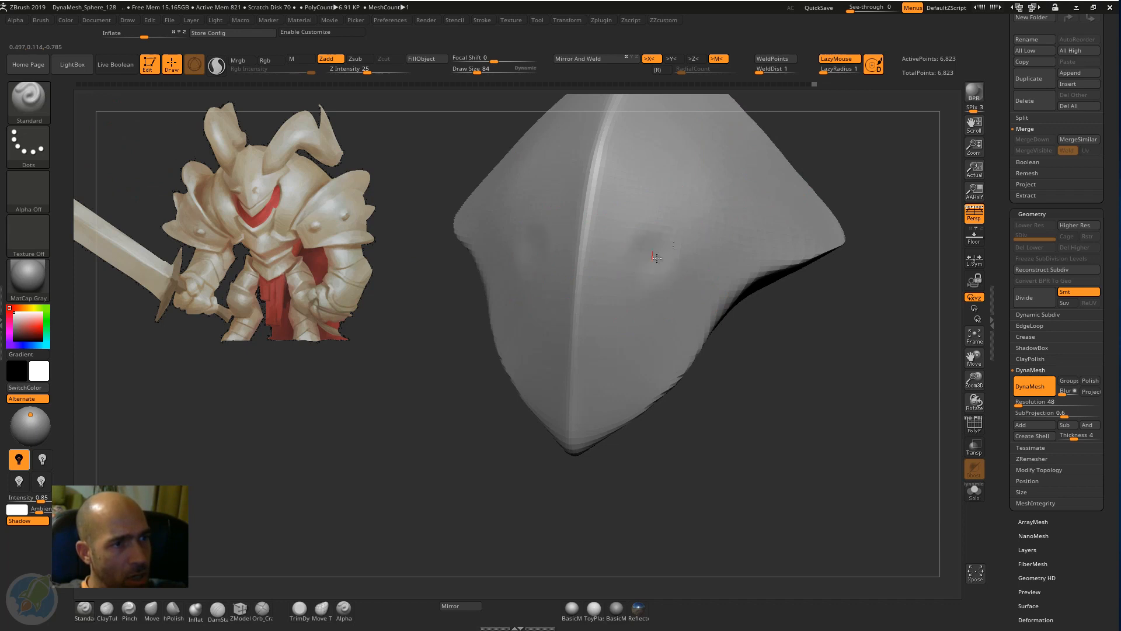
pyautogui.press('[')
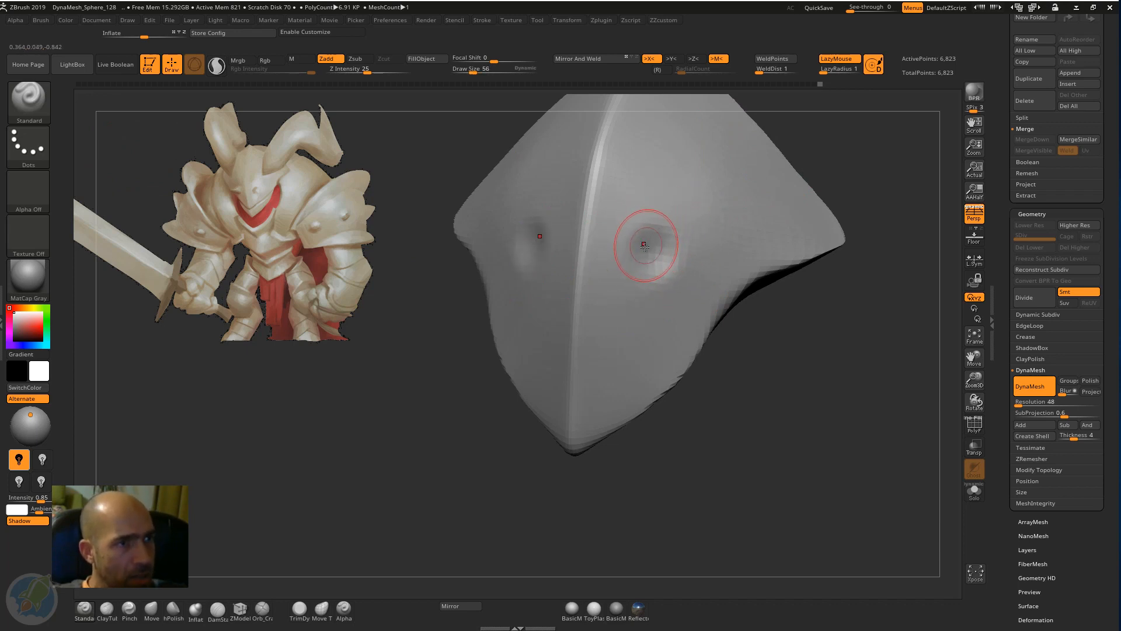
pyautogui.moveTo(649, 252)
pyautogui.mouseDown()
pyautogui.moveTo(638, 259)
pyautogui.moveTo(666, 263)
pyautogui.mouseUp()
pyautogui.moveTo(893, 327)
pyautogui.mouseDown()
pyautogui.moveTo(837, 331)
pyautogui.moveTo(876, 310)
pyautogui.moveTo(789, 298)
pyautogui.mouseUp()
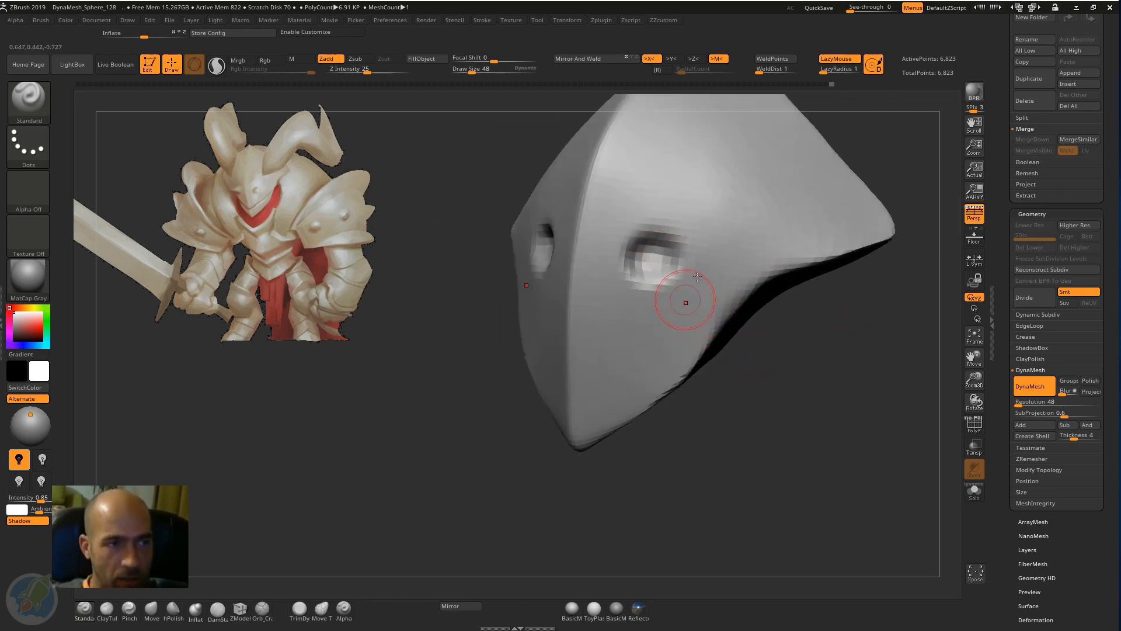
pyautogui.keyDown('alt'); pyautogui.moveTo(911, 218); pyautogui.dragTo(904, 300); pyautogui.keyUp('alt')
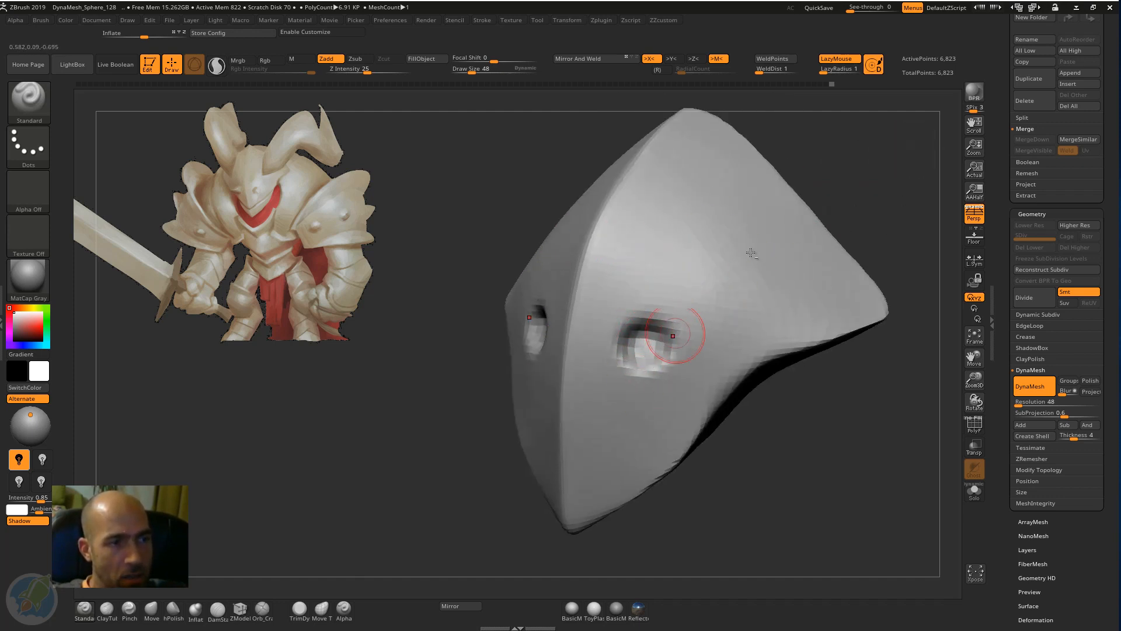
pyautogui.moveTo(829, 198); pyautogui.dragTo(822, 206)
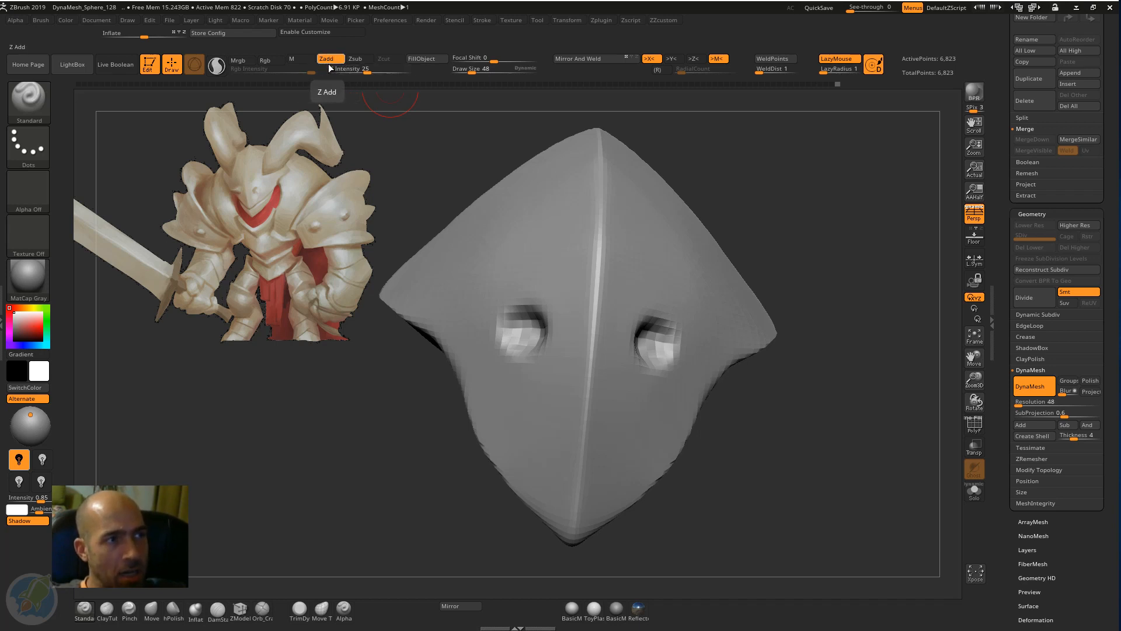
# Step: Try carving extra sockets above the eyes with the Standard brush set to Zsub
pyautogui.click(362, 58)
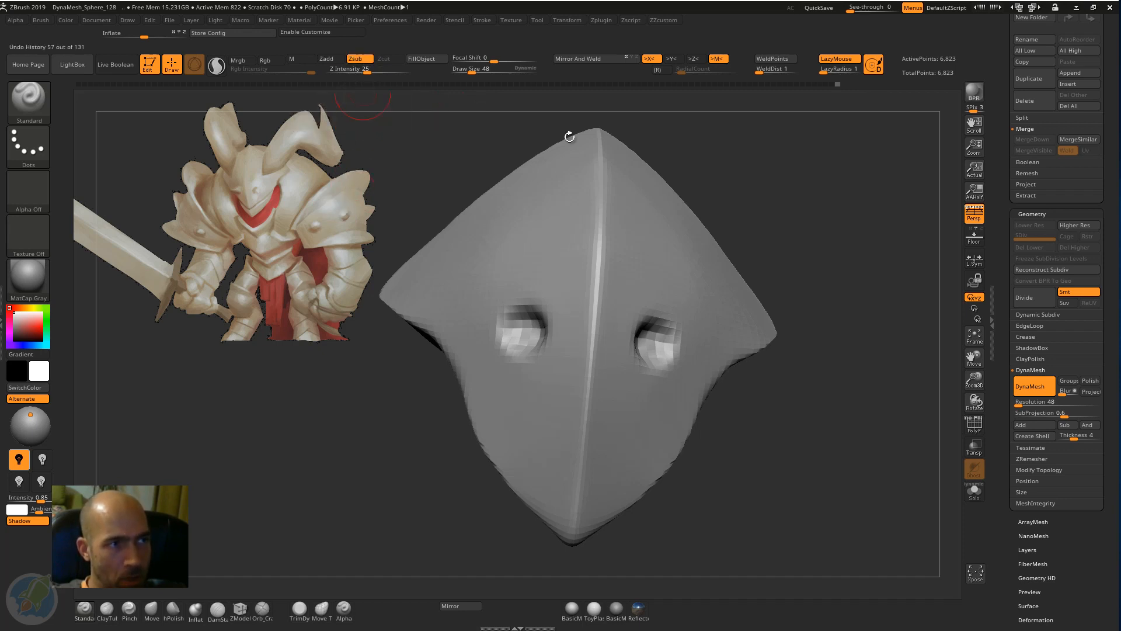
pyautogui.moveTo(656, 248); pyautogui.dragTo(647, 253)
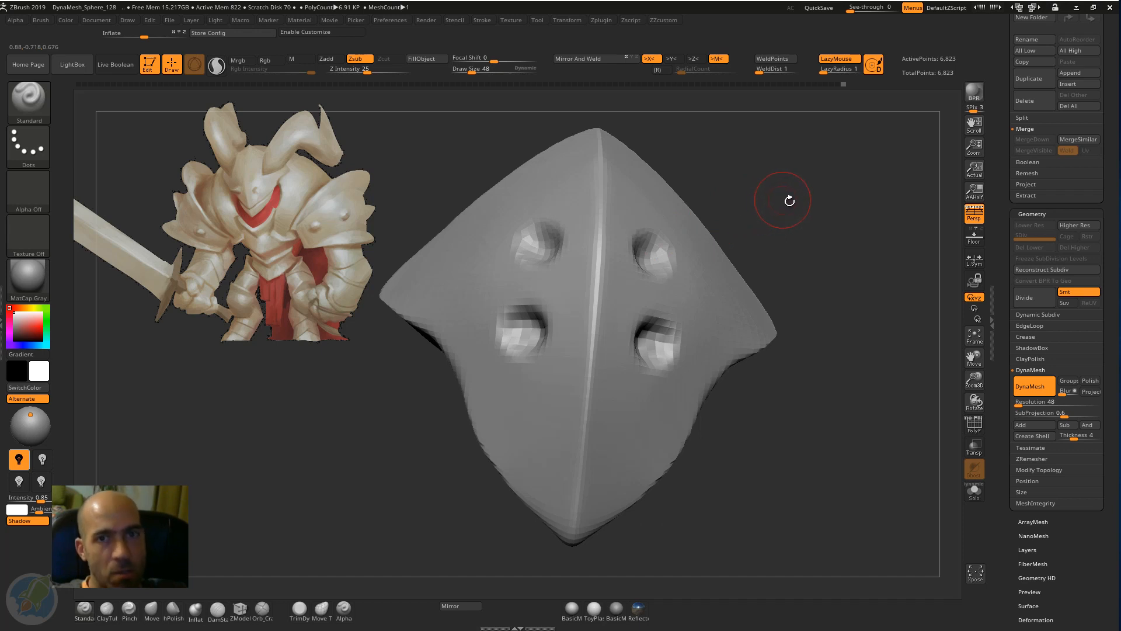
pyautogui.moveTo(789, 201); pyautogui.dragTo(785, 207)
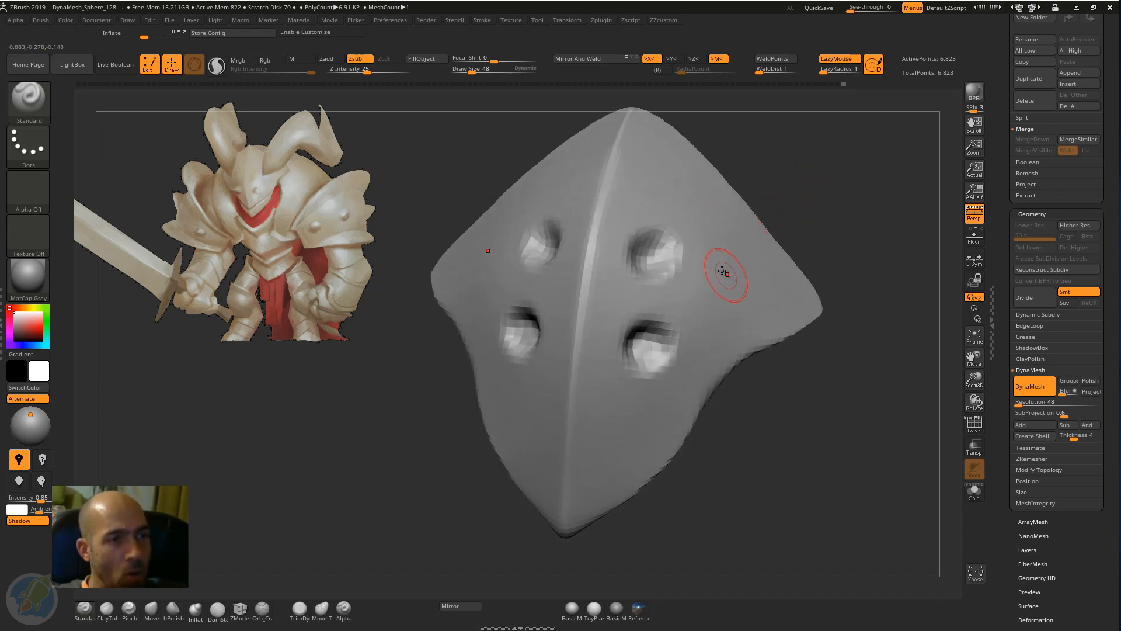
pyautogui.moveTo(713, 269); pyautogui.dragTo(723, 283)
# Step: Undo the extra sockets above the eyes and return the Standard brush to Zadd
pyautogui.hotkey('ctrl', 'z')
pyautogui.hotkey('ctrl', 'z')
pyautogui.hotkey('ctrl', 'z')
pyautogui.hotkey('ctrl', 'z')
pyautogui.hotkey('ctrl', 'z')
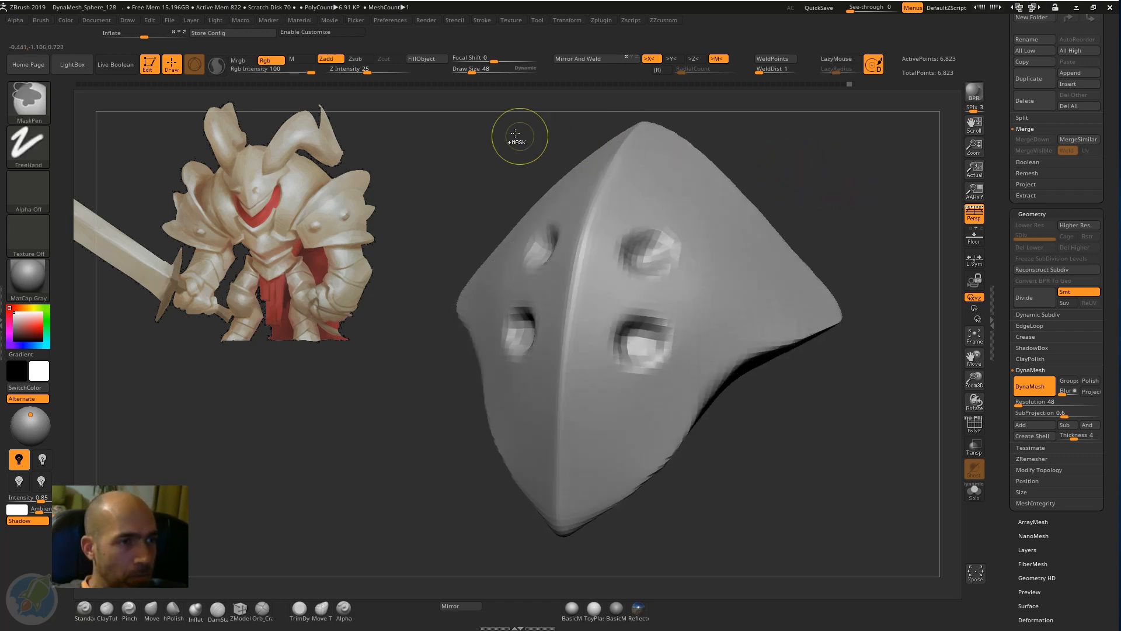
pyautogui.hotkey('ctrl', 'z')
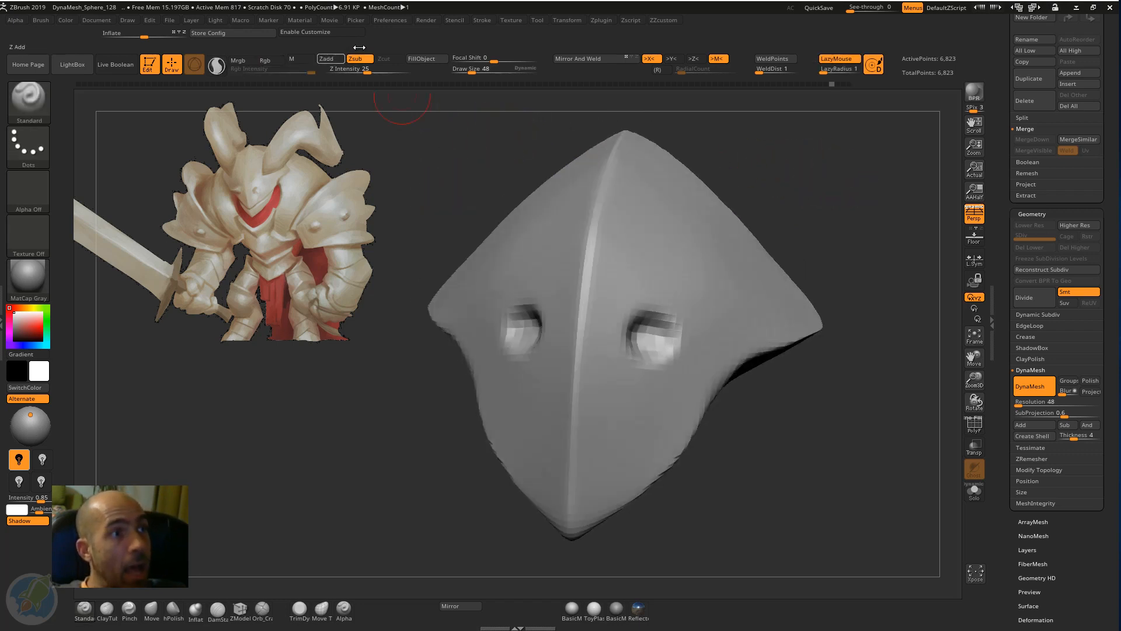
pyautogui.hotkey('ctrl', 'z')
pyautogui.hotkey('ctrl', 'z')
pyautogui.hotkey('ctrl', 'z')
pyautogui.hotkey('ctrl', 'z')
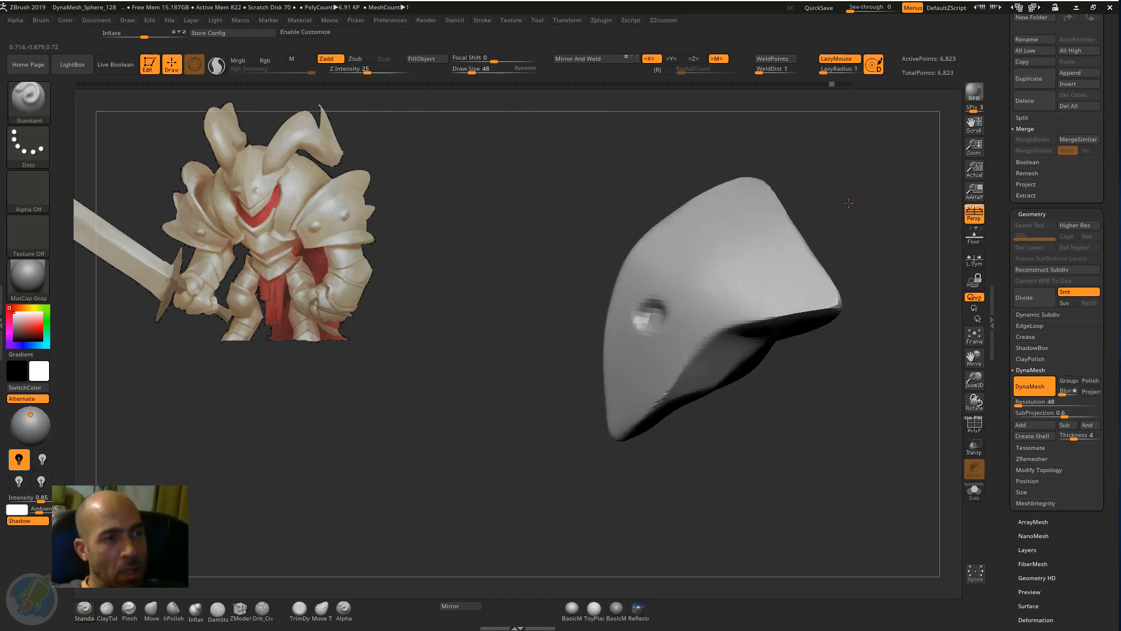
pyautogui.hotkey('ctrl', 'z')
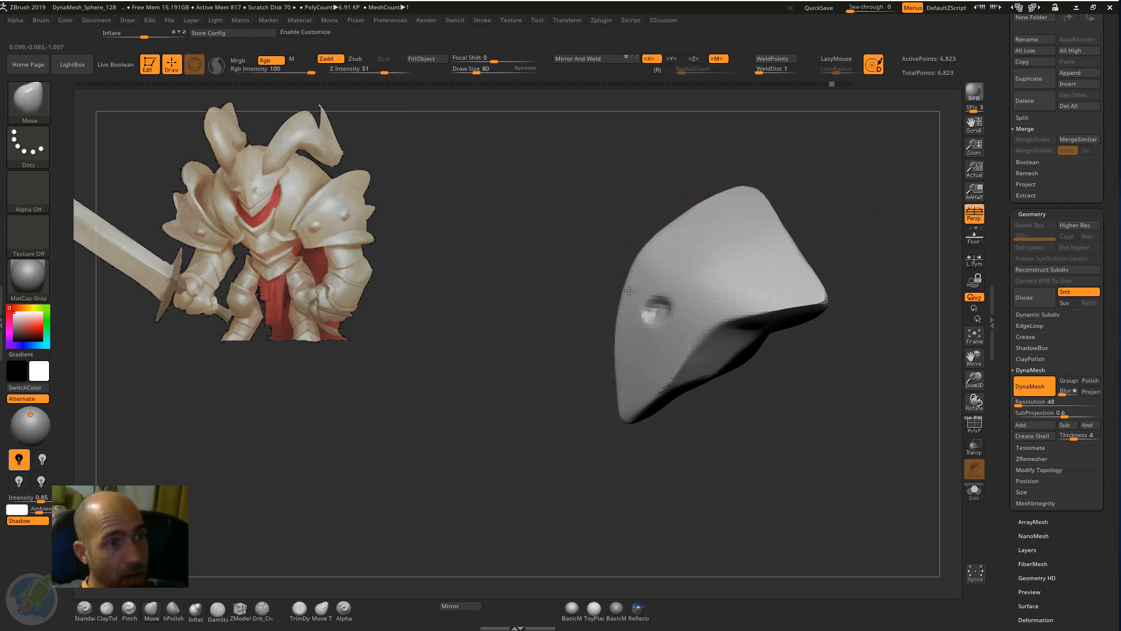
# Step: Nudge the front profile with the Move brush and carve a mouth line across the lower face with DamStandard
pyautogui.moveTo(628, 291); pyautogui.dragTo(622, 291)
pyautogui.moveTo(642, 422)
pyautogui.mouseDown()
pyautogui.moveTo(762, 416)
pyautogui.moveTo(703, 410)
pyautogui.moveTo(768, 318)
pyautogui.moveTo(767, 371)
pyautogui.mouseUp()
pyautogui.press('b')
pyautogui.press('d')
pyautogui.press('s')
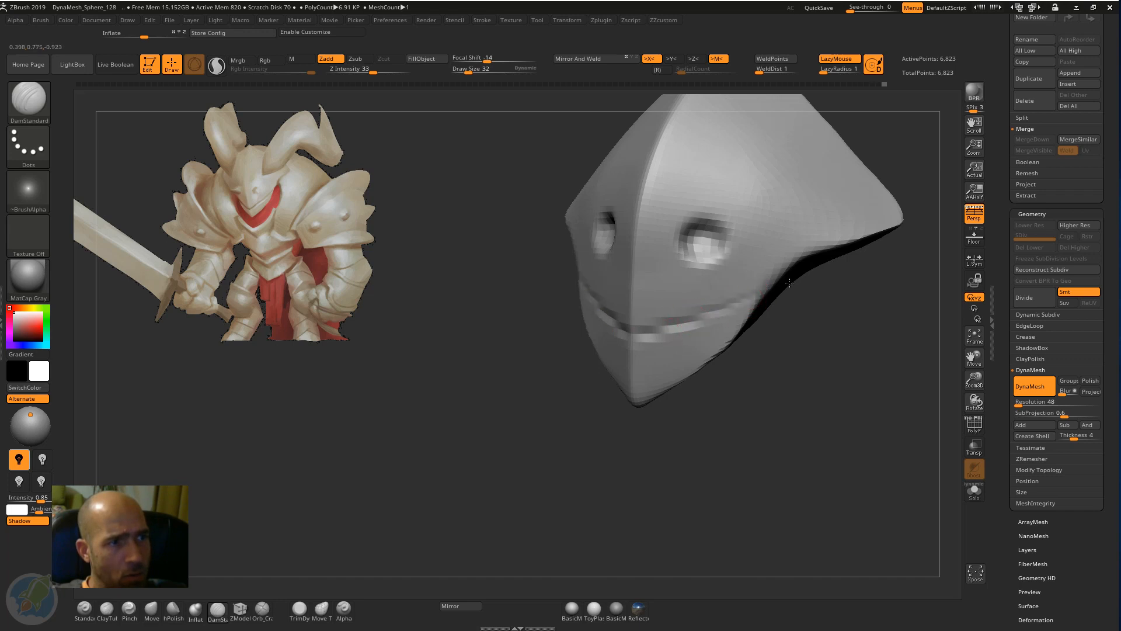
pyautogui.moveTo(790, 283); pyautogui.dragTo(794, 281)
pyautogui.moveTo(802, 345)
pyautogui.mouseDown()
pyautogui.moveTo(815, 358)
pyautogui.moveTo(713, 350)
pyautogui.moveTo(745, 337)
pyautogui.moveTo(755, 306)
pyautogui.mouseUp()
# Step: Adjust the brow above the eye sockets and the cheek outline with the Move brush at draw size 56
pyautogui.press('b')
pyautogui.press('m')
pyautogui.press('v')
pyautogui.moveTo(807, 358)
pyautogui.mouseDown()
pyautogui.moveTo(829, 333)
pyautogui.moveTo(718, 220)
pyautogui.mouseUp()
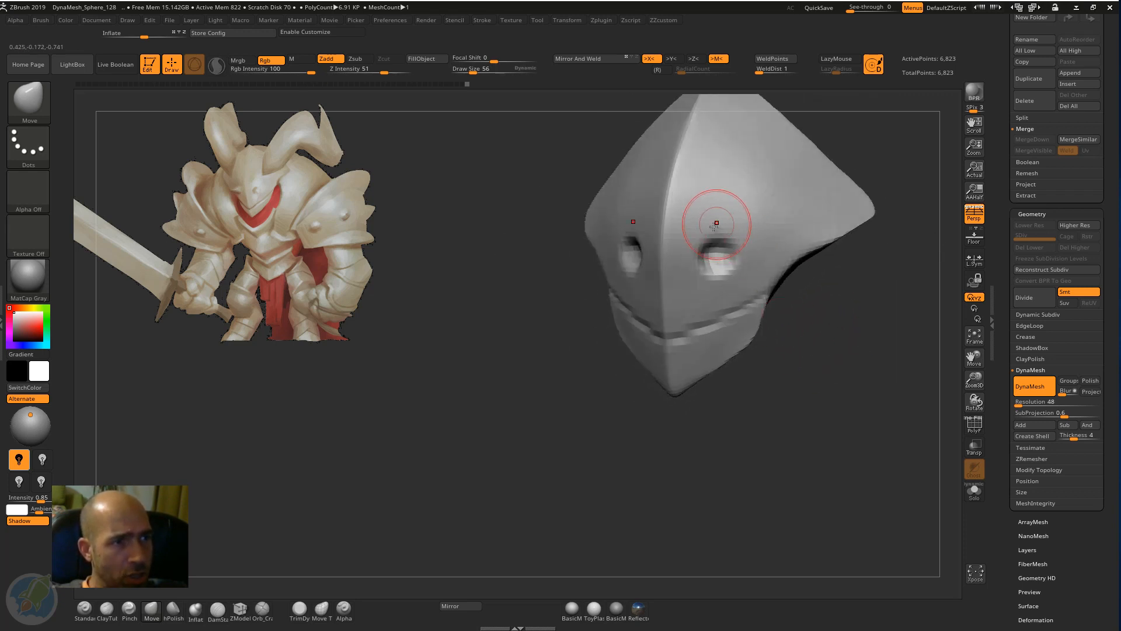
pyautogui.moveTo(810, 248); pyautogui.dragTo(813, 238)
pyautogui.moveTo(845, 312)
pyautogui.keyDown('alt'); pyautogui.mouseDown()
pyautogui.moveTo(825, 370)
pyautogui.moveTo(823, 265)
pyautogui.mouseUp(); pyautogui.keyUp('alt')
pyautogui.moveTo(824, 264); pyautogui.dragTo(751, 259)
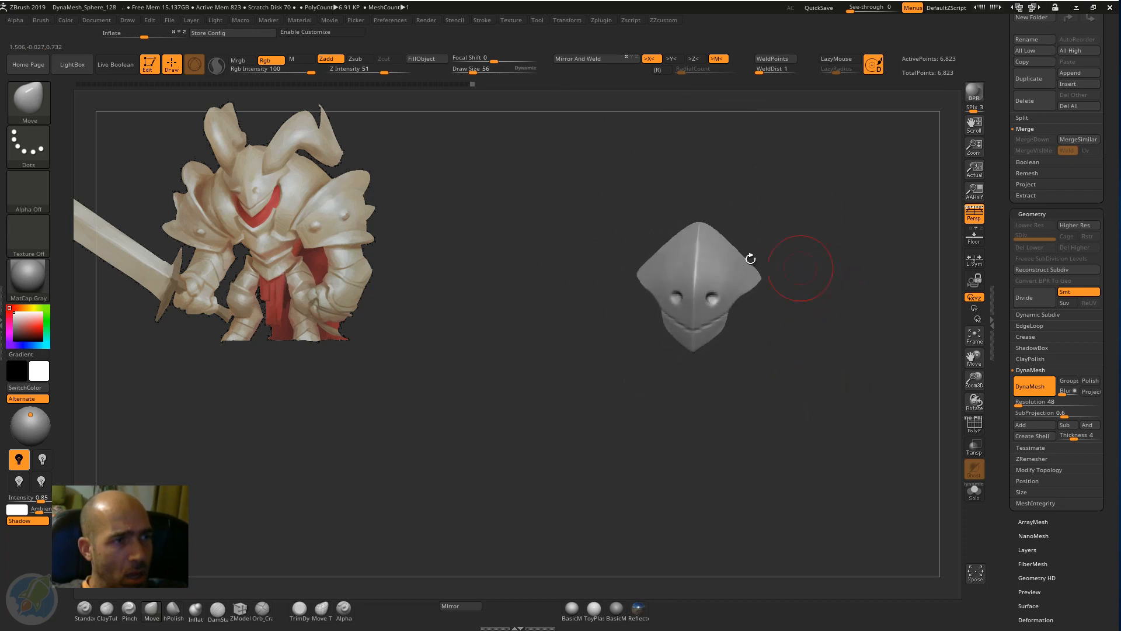
# Step: Build up brow ridges above both eye sockets with the ClayTubes brush at draw size 56
pyautogui.moveTo(806, 230); pyautogui.dragTo(843, 258)
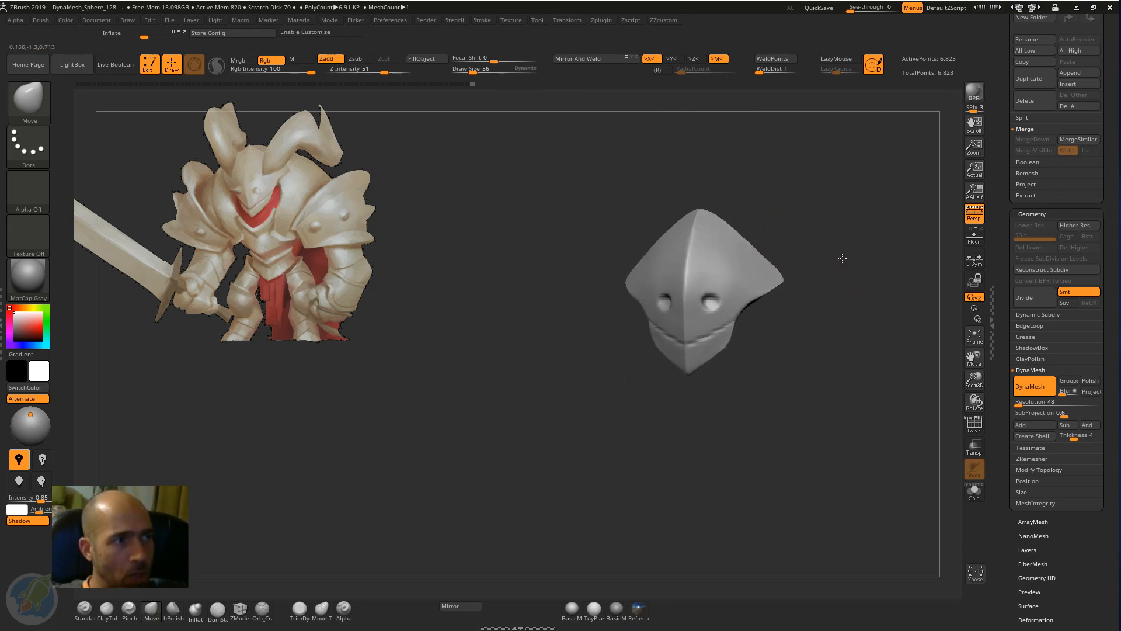
pyautogui.moveTo(821, 301)
pyautogui.keyDown('alt'); pyautogui.mouseDown()
pyautogui.moveTo(804, 305)
pyautogui.moveTo(806, 345)
pyautogui.mouseUp(); pyautogui.keyUp('alt')
pyautogui.press('b')
pyautogui.press('c')
pyautogui.press('t')
pyautogui.moveTo(667, 272)
pyautogui.mouseDown()
pyautogui.moveTo(703, 267)
pyautogui.moveTo(665, 260)
pyautogui.moveTo(706, 258)
pyautogui.moveTo(677, 253)
pyautogui.mouseUp()
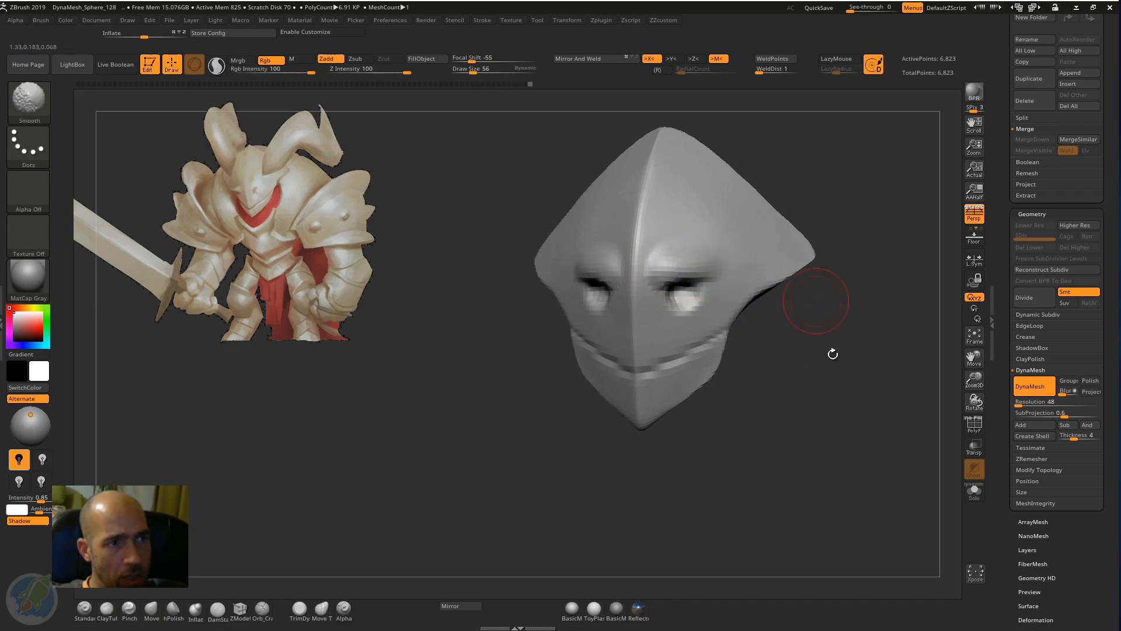
pyautogui.moveTo(833, 354)
pyautogui.mouseDown()
pyautogui.moveTo(823, 375)
pyautogui.moveTo(681, 318)
pyautogui.mouseUp()
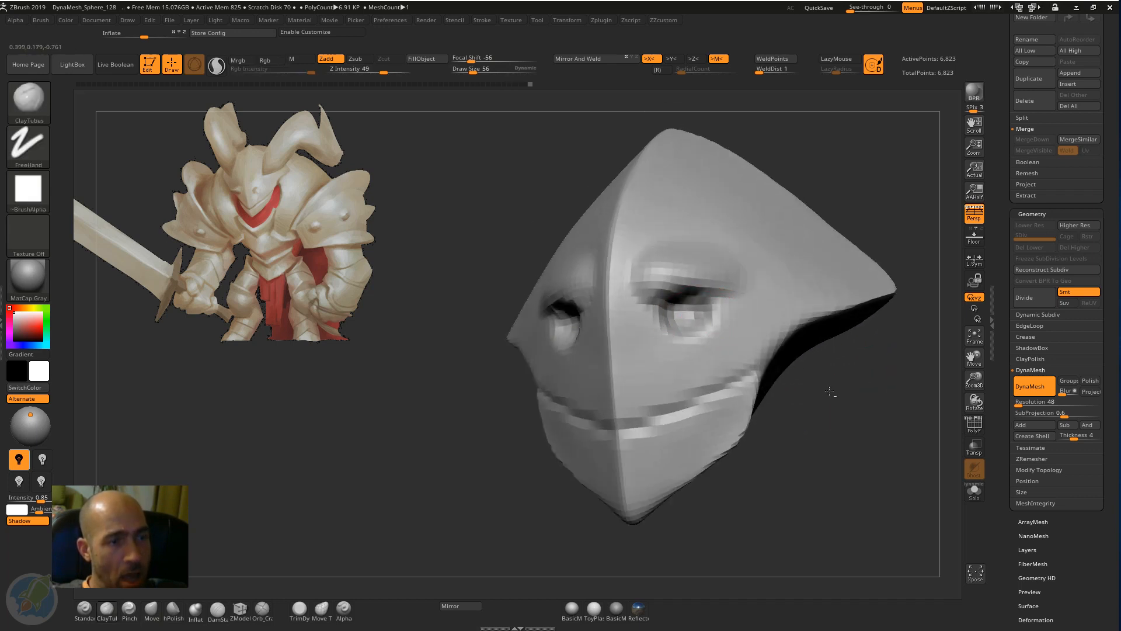
pyautogui.moveTo(830, 392); pyautogui.dragTo(781, 229)
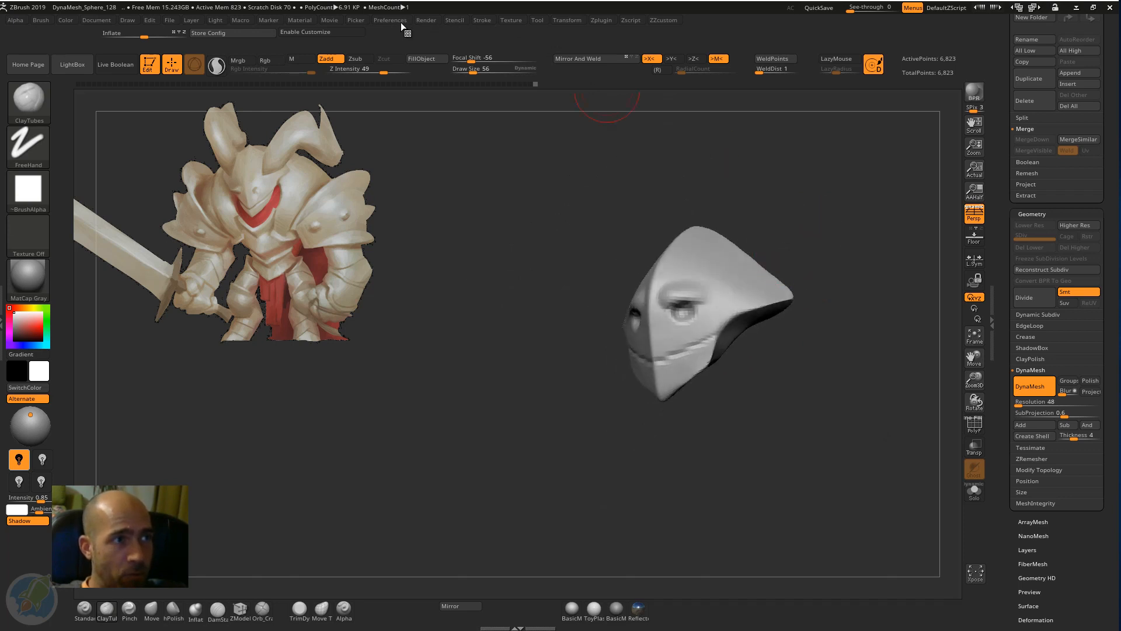
# Step: Look at the interface configuration options in the preferences and the row of stored brushes
pyautogui.click(399, 19)
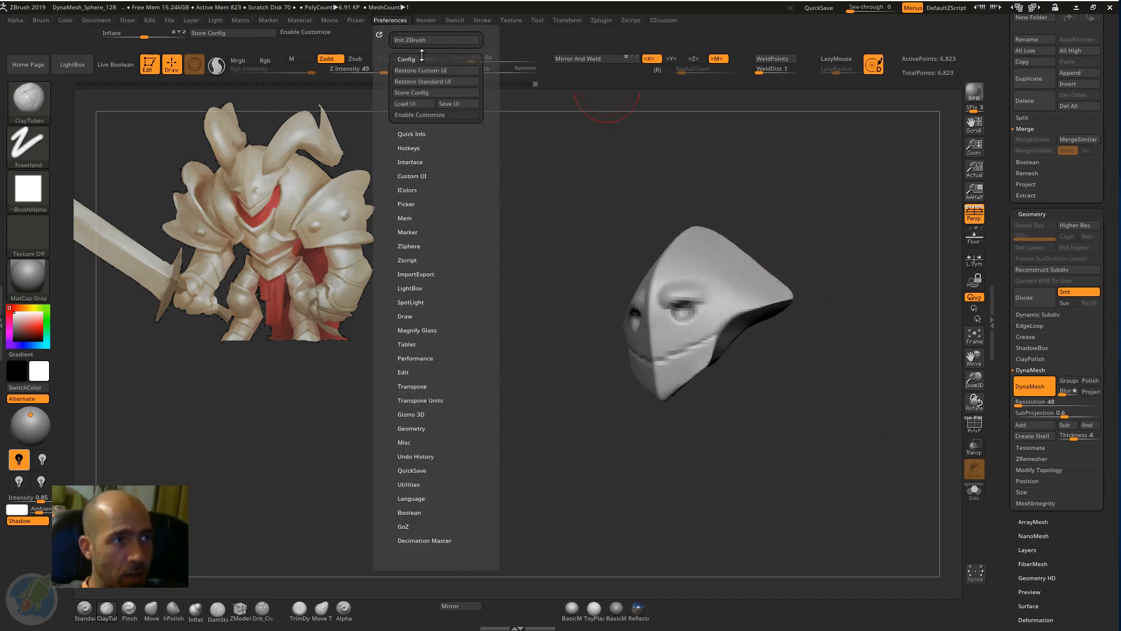
pyautogui.click(411, 58)
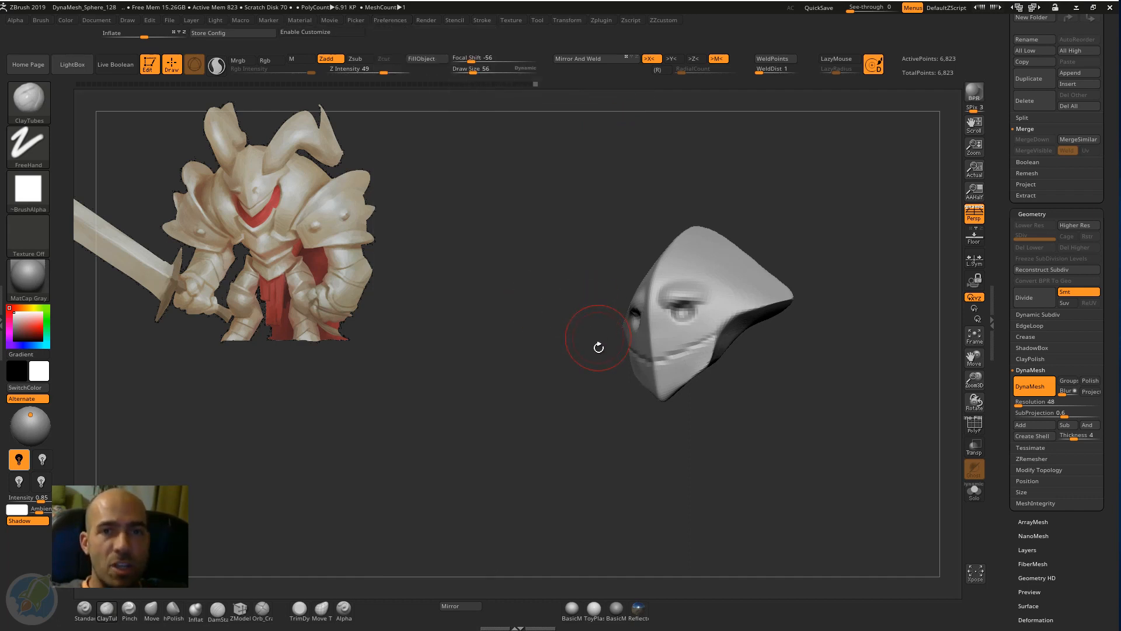
pyautogui.moveTo(599, 348); pyautogui.dragTo(577, 448)
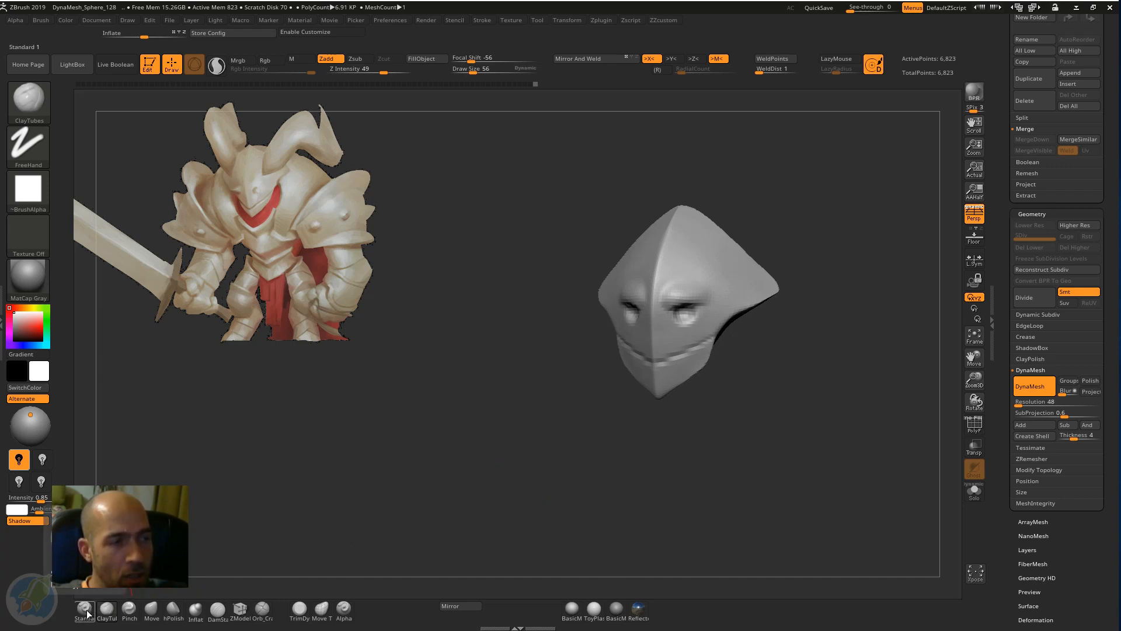
pyautogui.click(105, 610)
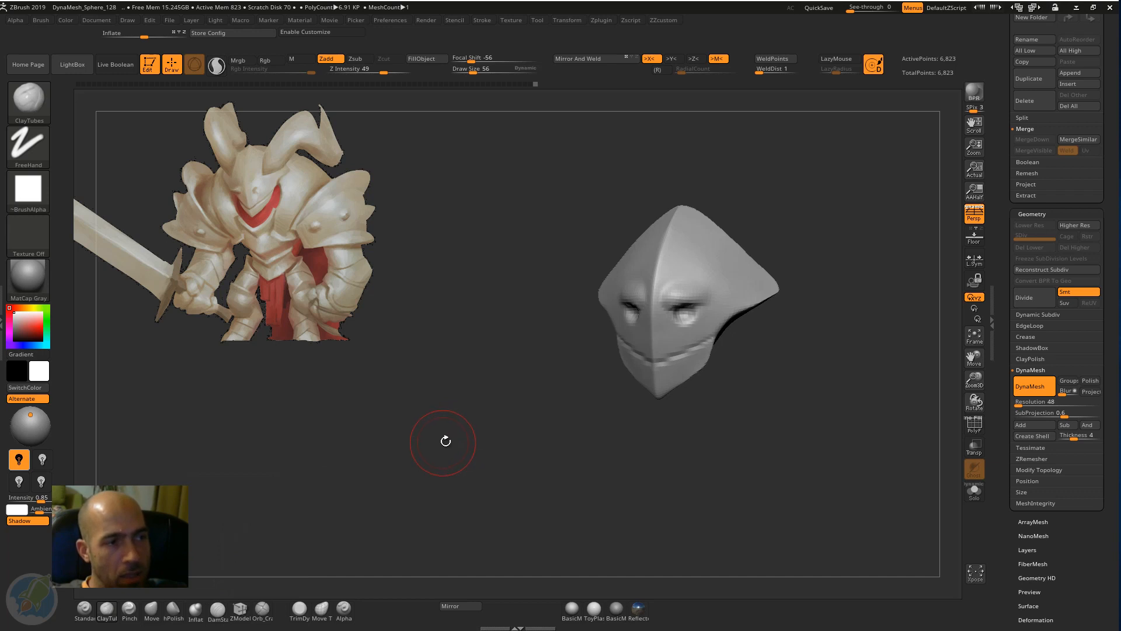
pyautogui.moveTo(566, 401); pyautogui.dragTo(536, 408)
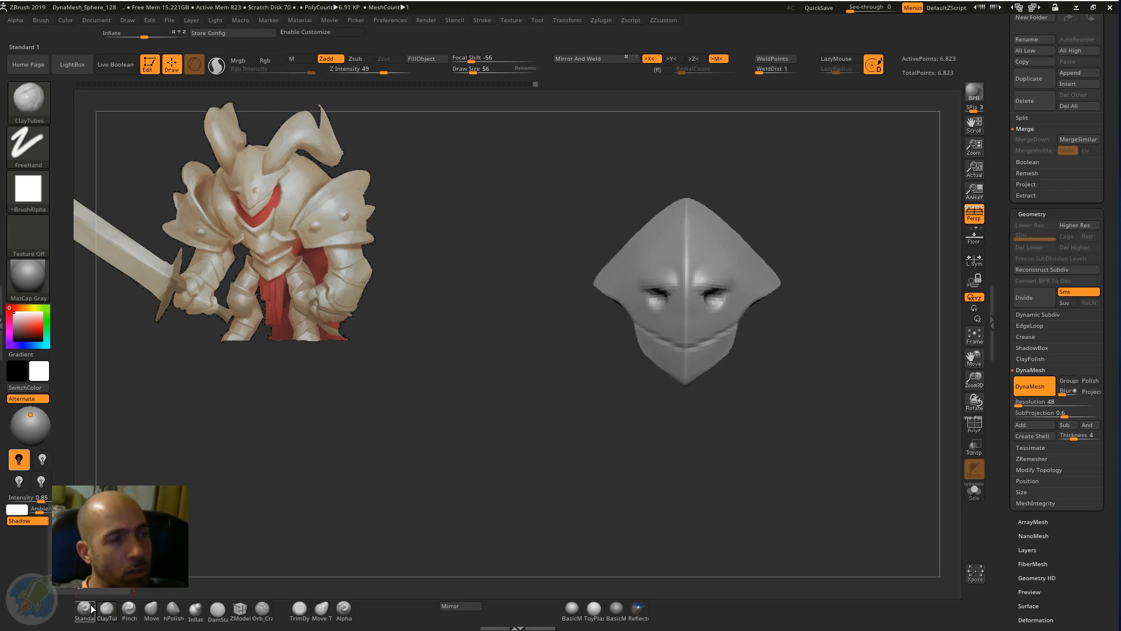
pyautogui.press('ctrl')
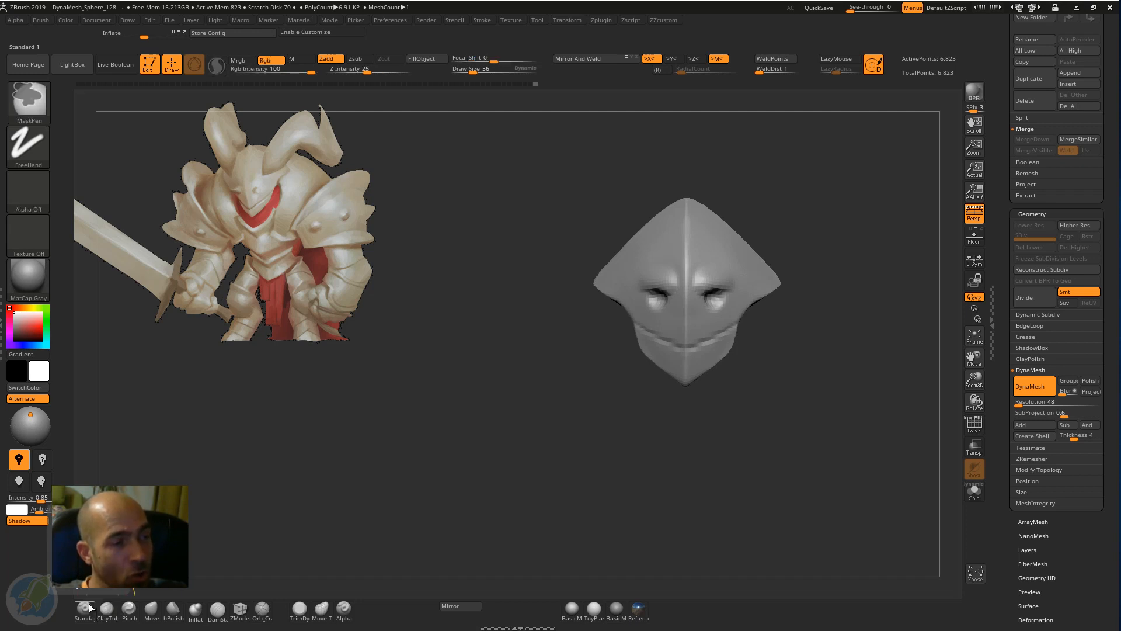
pyautogui.keyDown('ctrl'); pyautogui.keyDown('alt'); pyautogui.click(87, 613); pyautogui.keyUp('alt'); pyautogui.keyUp('ctrl')
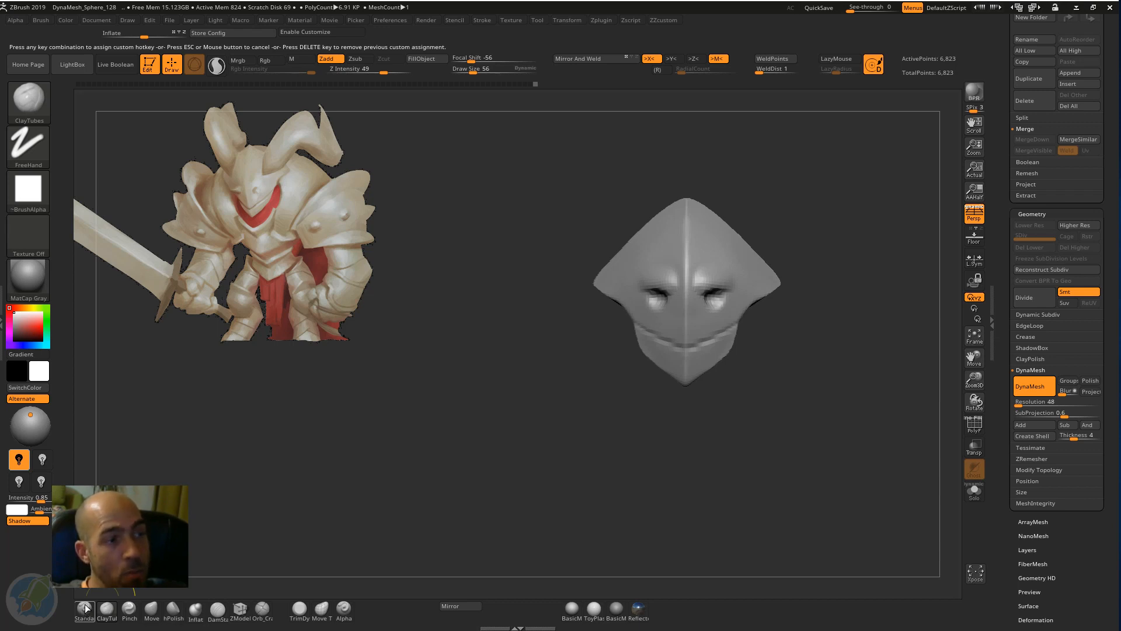
pyautogui.press('Escape')
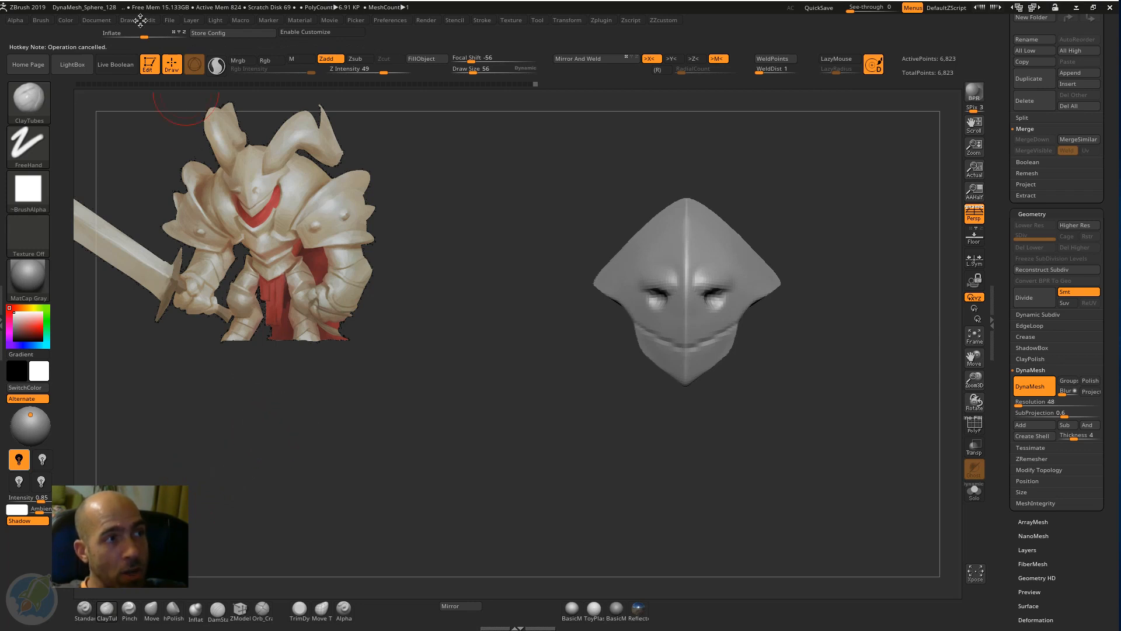
pyautogui.moveTo(537, 396); pyautogui.dragTo(459, 448)
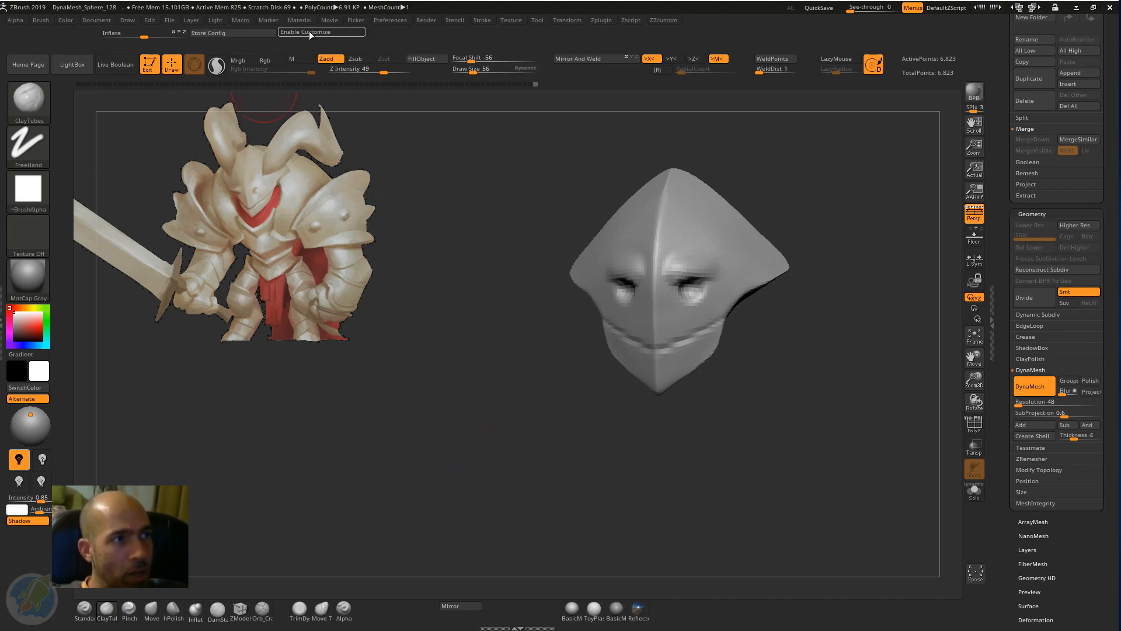
# Step: Pull in the cheeks below the eyes and reshape the jaw outline with the Move brush
pyautogui.moveTo(526, 369); pyautogui.dragTo(812, 360)
pyautogui.press('b')
pyautogui.press('m')
pyautogui.press('v')
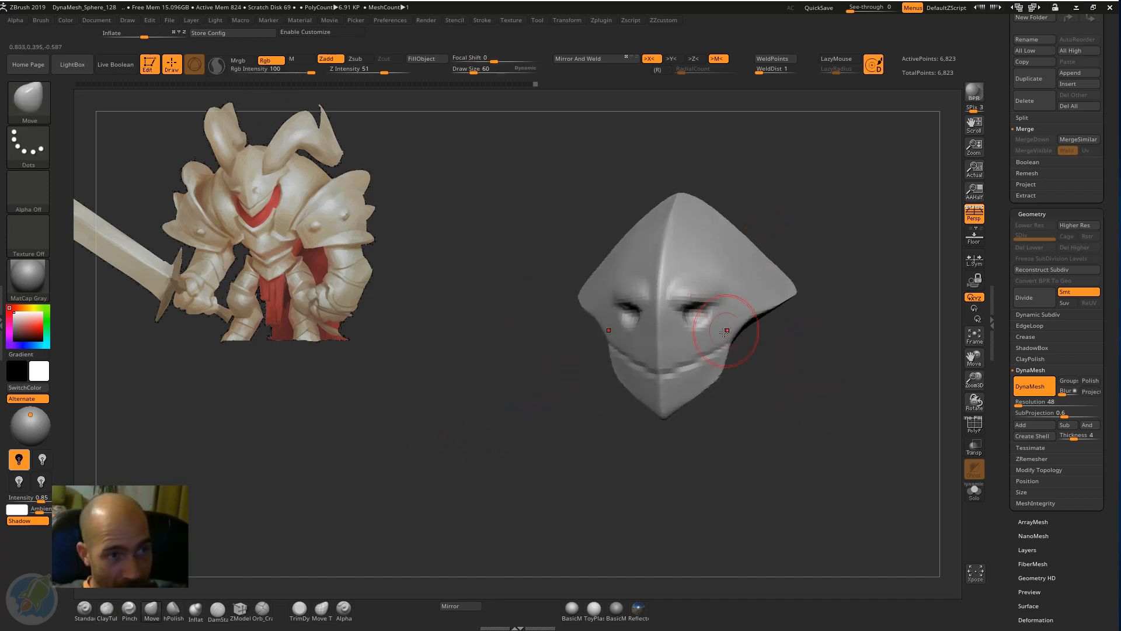
pyautogui.moveTo(749, 326)
pyautogui.mouseDown()
pyautogui.moveTo(755, 315)
pyautogui.moveTo(777, 325)
pyautogui.moveTo(776, 350)
pyautogui.moveTo(720, 333)
pyautogui.moveTo(723, 346)
pyautogui.mouseUp()
pyautogui.moveTo(743, 387)
pyautogui.mouseDown()
pyautogui.moveTo(738, 396)
pyautogui.moveTo(709, 383)
pyautogui.moveTo(718, 388)
pyautogui.mouseUp()
pyautogui.moveTo(719, 435)
pyautogui.mouseDown()
pyautogui.moveTo(664, 425)
pyautogui.moveTo(657, 438)
pyautogui.moveTo(730, 435)
pyautogui.mouseUp()
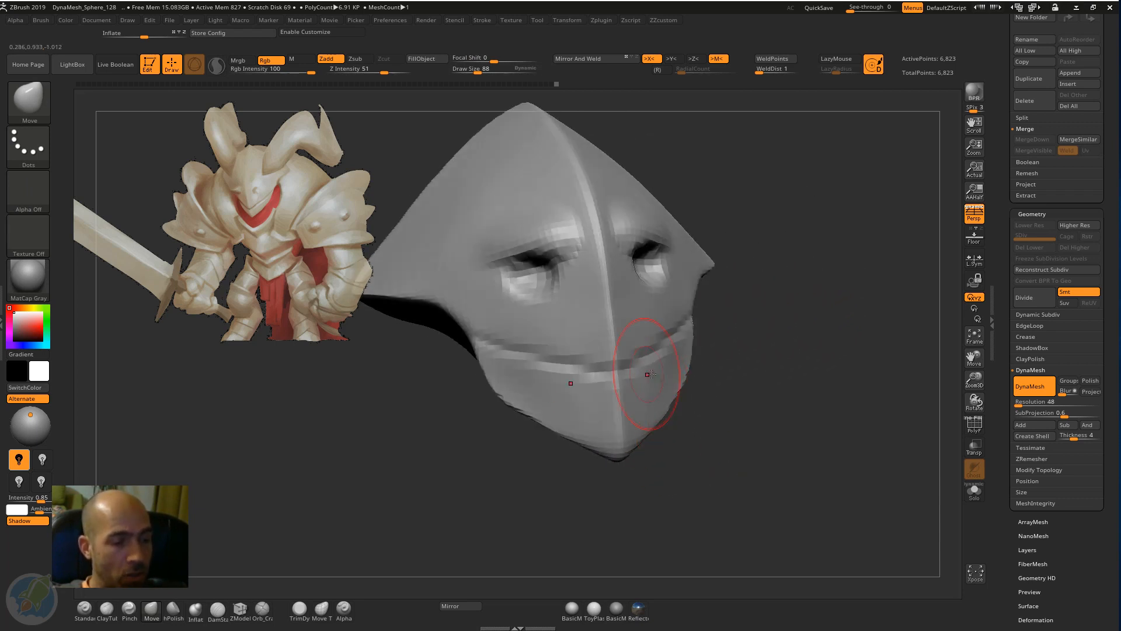
# Step: Flatten the jaw planes below the mouth line with the hPolish brush and return to the Move brush
pyautogui.press('b')
pyautogui.press('h')
pyautogui.press('p')
pyautogui.moveTo(635, 397); pyautogui.dragTo(633, 410)
pyautogui.moveTo(714, 412)
pyautogui.mouseDown()
pyautogui.moveTo(751, 426)
pyautogui.moveTo(626, 363)
pyautogui.moveTo(649, 328)
pyautogui.moveTo(671, 342)
pyautogui.mouseUp()
pyautogui.press('b')
pyautogui.press('m')
pyautogui.press('v')
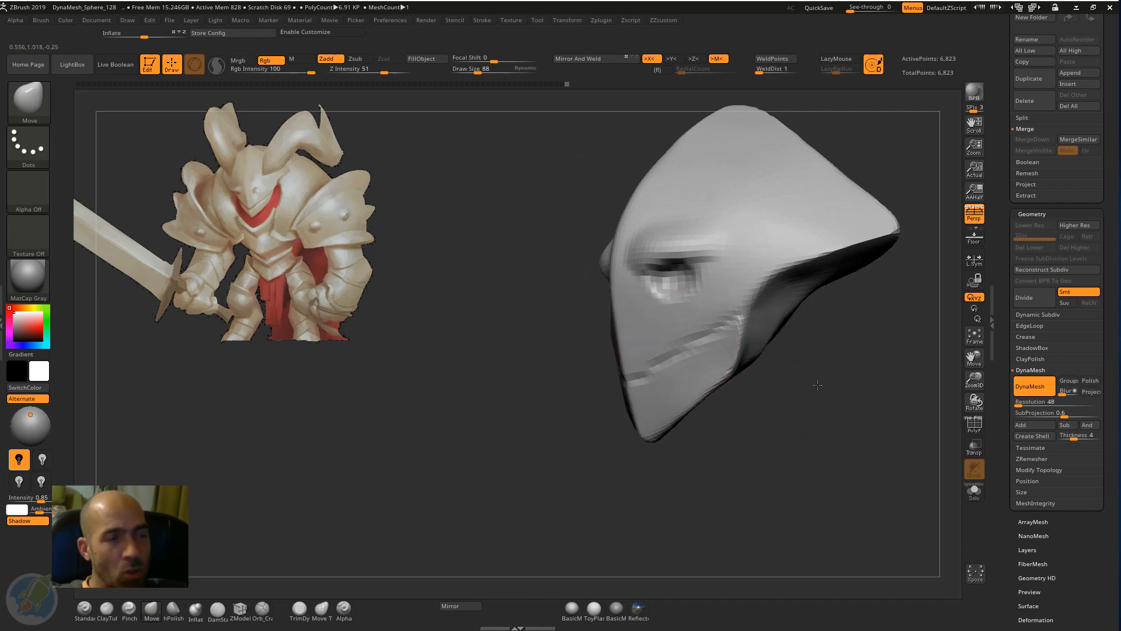
pyautogui.moveTo(783, 327)
pyautogui.mouseDown()
pyautogui.moveTo(814, 365)
pyautogui.moveTo(800, 320)
pyautogui.mouseUp()
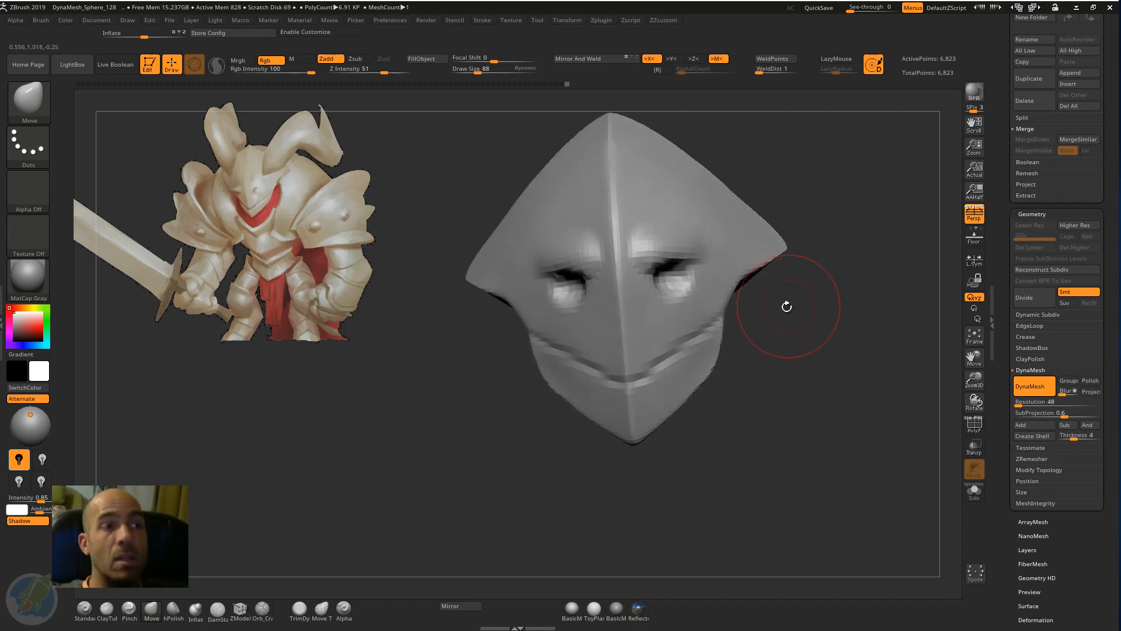
pyautogui.moveTo(791, 318)
pyautogui.mouseDown()
pyautogui.moveTo(818, 370)
pyautogui.moveTo(751, 346)
pyautogui.moveTo(814, 325)
pyautogui.moveTo(793, 356)
pyautogui.moveTo(809, 347)
pyautogui.moveTo(792, 330)
pyautogui.mouseUp()
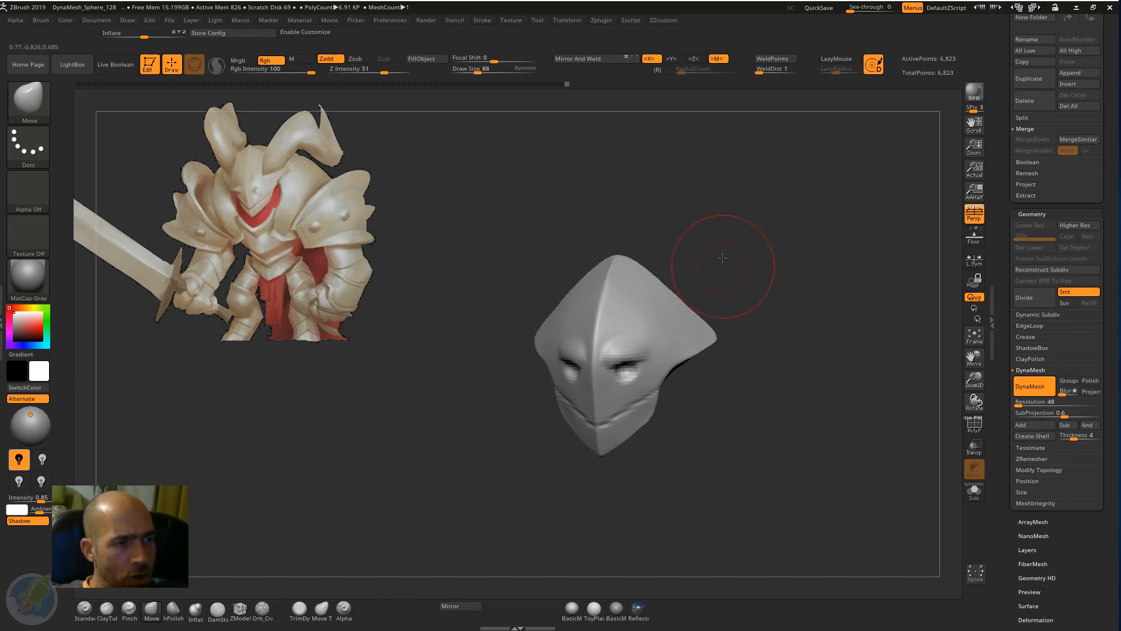
pyautogui.moveTo(726, 250); pyautogui.dragTo(704, 257)
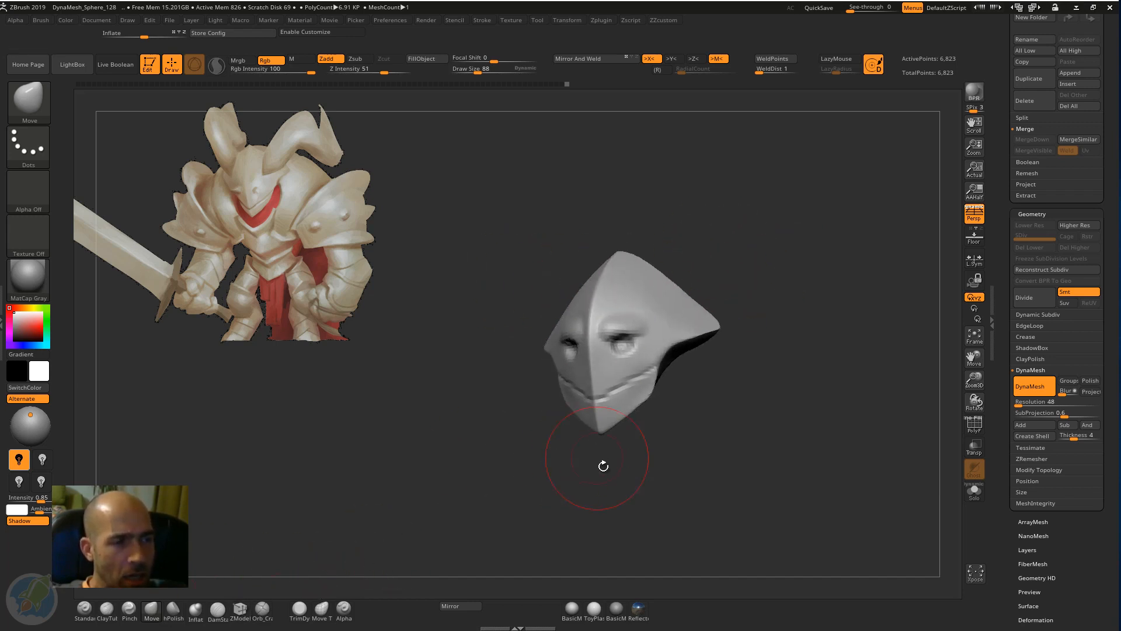
pyautogui.moveTo(604, 466); pyautogui.dragTo(595, 456)
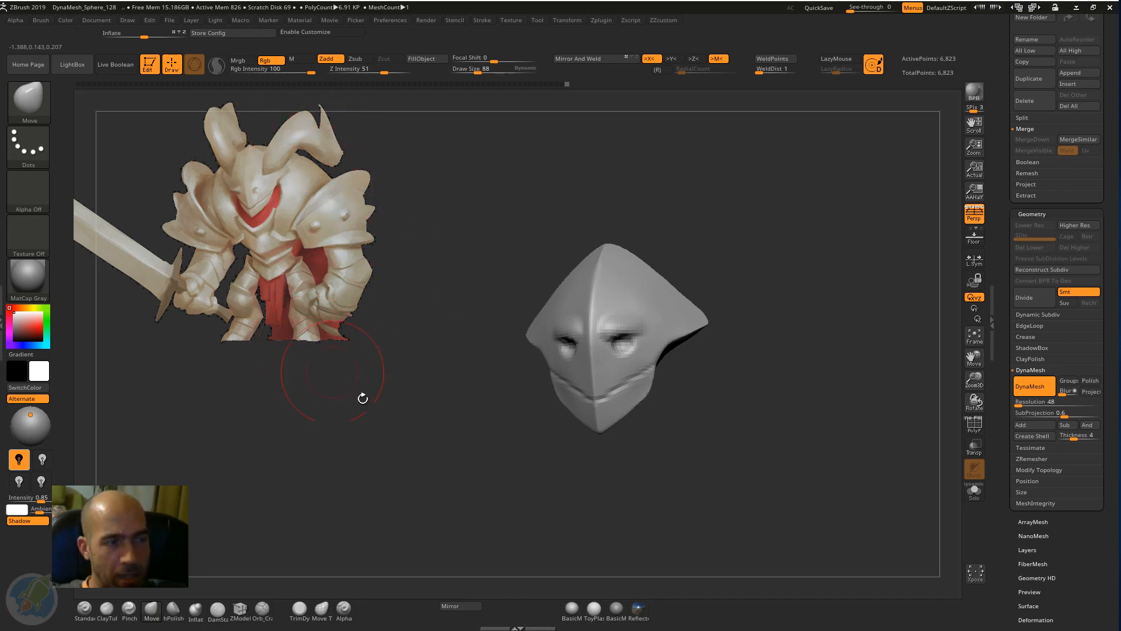
pyautogui.moveTo(366, 396); pyautogui.dragTo(419, 357)
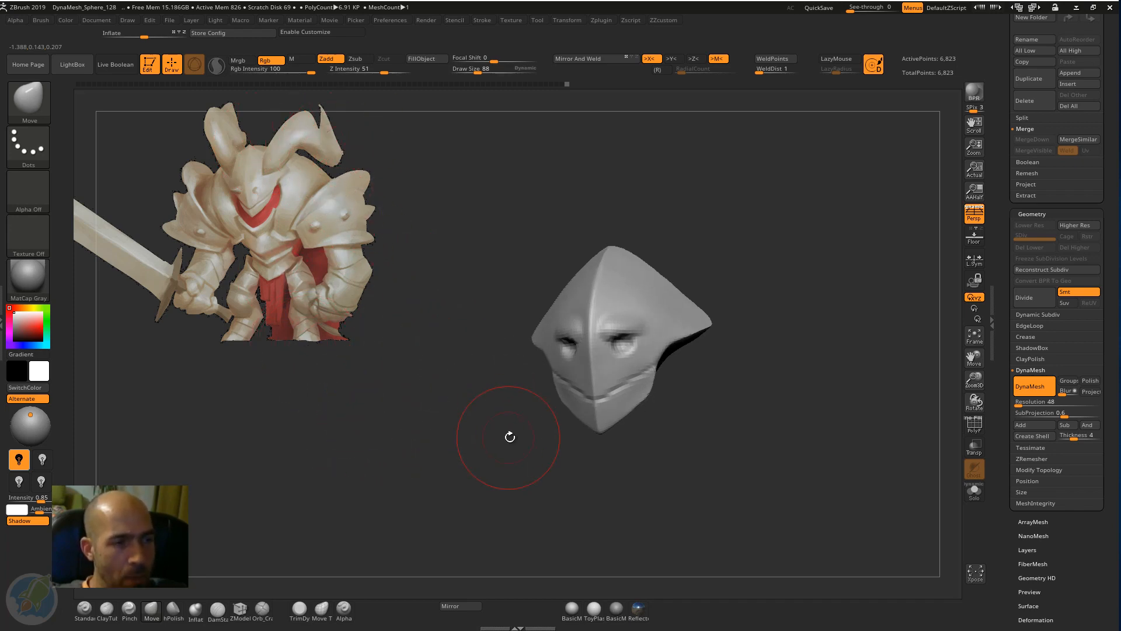
# Step: Draw a symmetrical pair of horns outward from the upper head with the CurveTube brush
pyautogui.press('b')
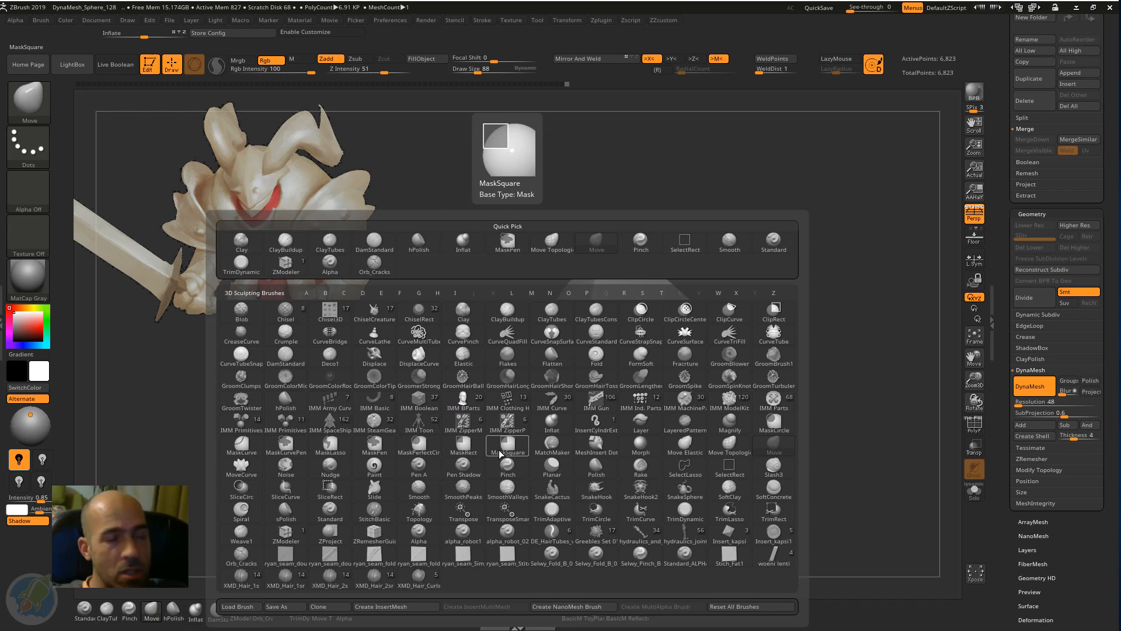
pyautogui.click(500, 454)
pyautogui.click(30, 102)
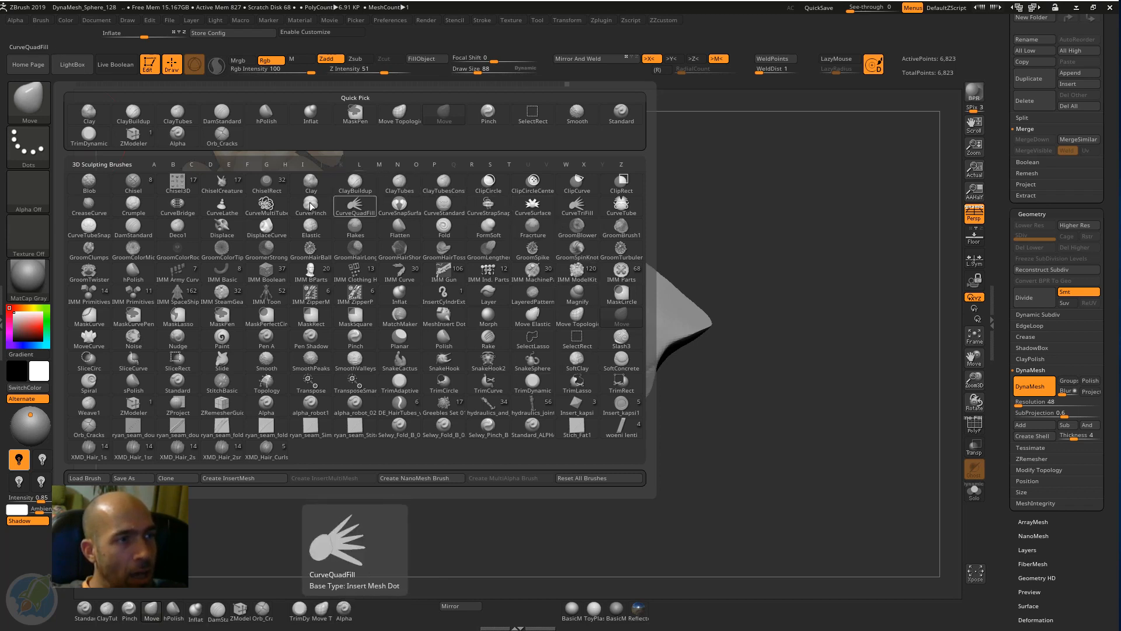
pyautogui.click(628, 213)
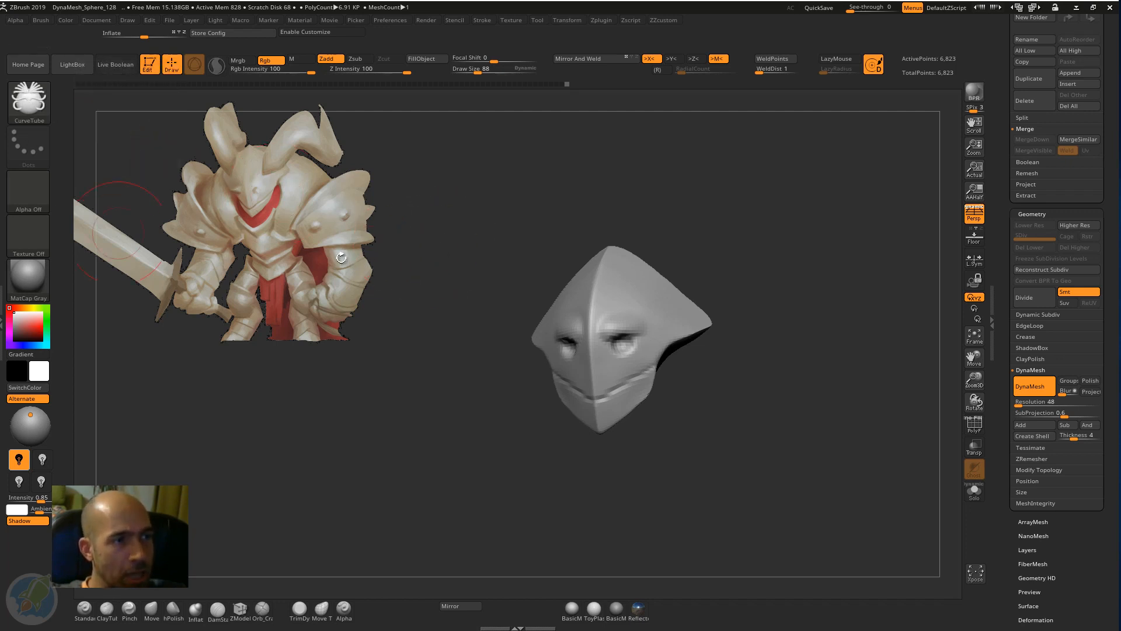
pyautogui.moveTo(746, 283)
pyautogui.mouseDown()
pyautogui.moveTo(760, 268)
pyautogui.moveTo(755, 280)
pyautogui.mouseUp()
pyautogui.moveTo(654, 293); pyautogui.dragTo(741, 285)
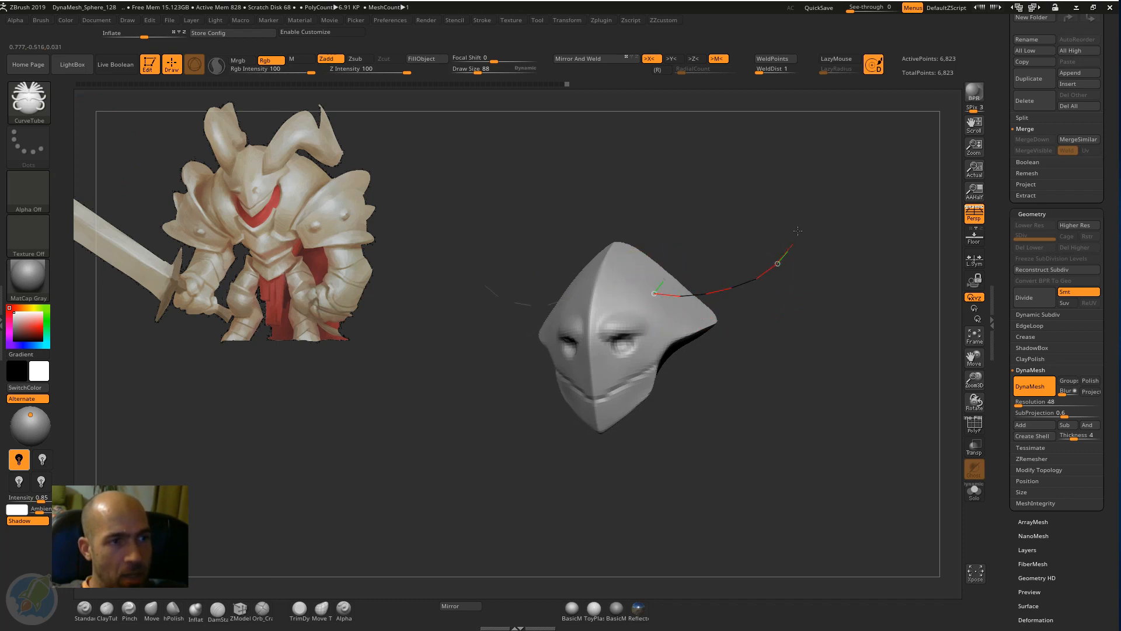
pyautogui.moveTo(877, 154); pyautogui.dragTo(895, 202)
pyautogui.moveTo(869, 364)
pyautogui.mouseDown()
pyautogui.moveTo(835, 359)
pyautogui.moveTo(776, 383)
pyautogui.moveTo(808, 372)
pyautogui.mouseUp()
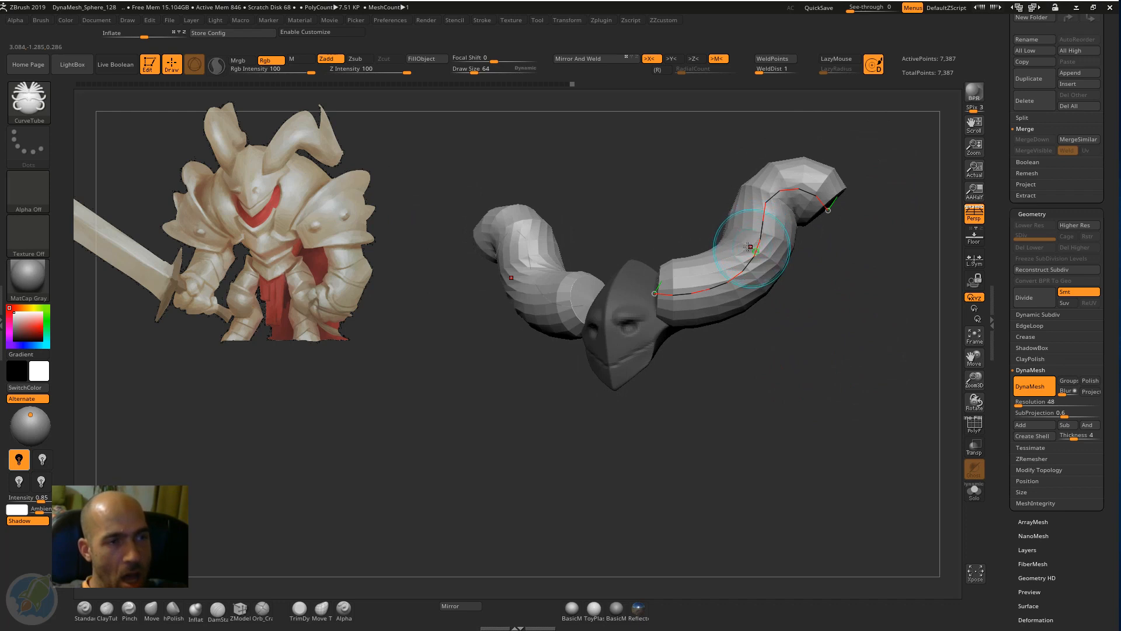
# Step: Bend the horn curve into an upward arch with a hooked tip and undo the last curve adjustment
pyautogui.moveTo(756, 245); pyautogui.dragTo(709, 231)
pyautogui.moveTo(818, 202); pyautogui.dragTo(837, 250)
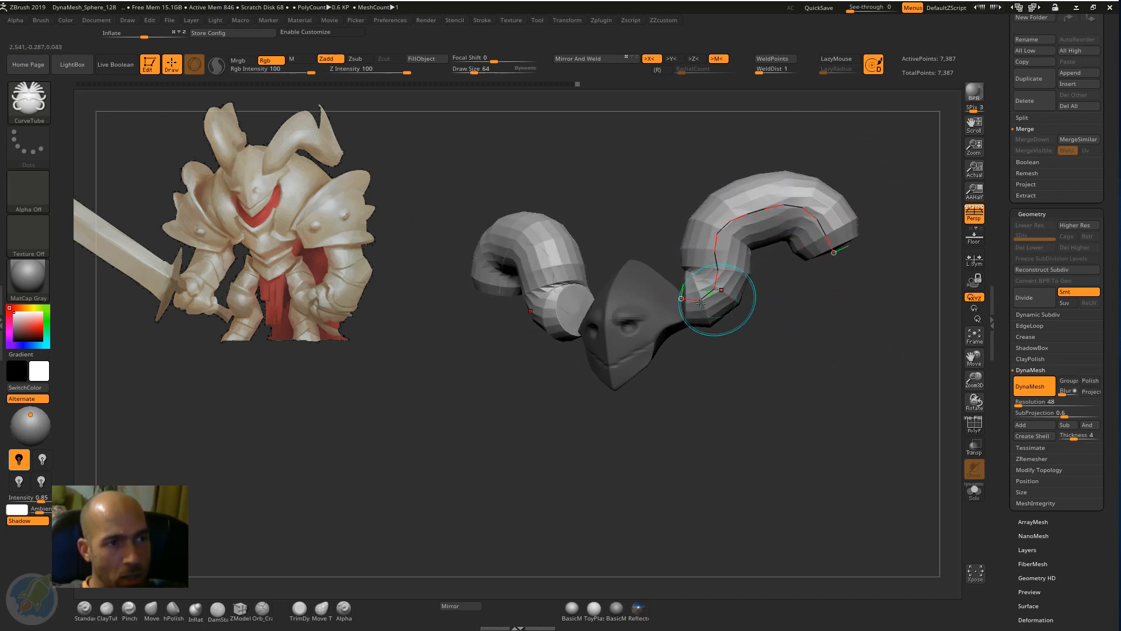
pyautogui.moveTo(674, 297); pyautogui.dragTo(629, 296)
pyautogui.moveTo(770, 346)
pyautogui.mouseDown()
pyautogui.moveTo(625, 342)
pyautogui.moveTo(719, 325)
pyautogui.mouseUp()
pyautogui.moveTo(829, 372)
pyautogui.mouseDown()
pyautogui.moveTo(853, 375)
pyautogui.moveTo(715, 354)
pyautogui.mouseUp()
pyautogui.hotkey('ctrl', 'z')
# Step: Reposition the horn's base against the side of the head and extend its tip outward
pyautogui.moveTo(678, 312); pyautogui.dragTo(695, 304)
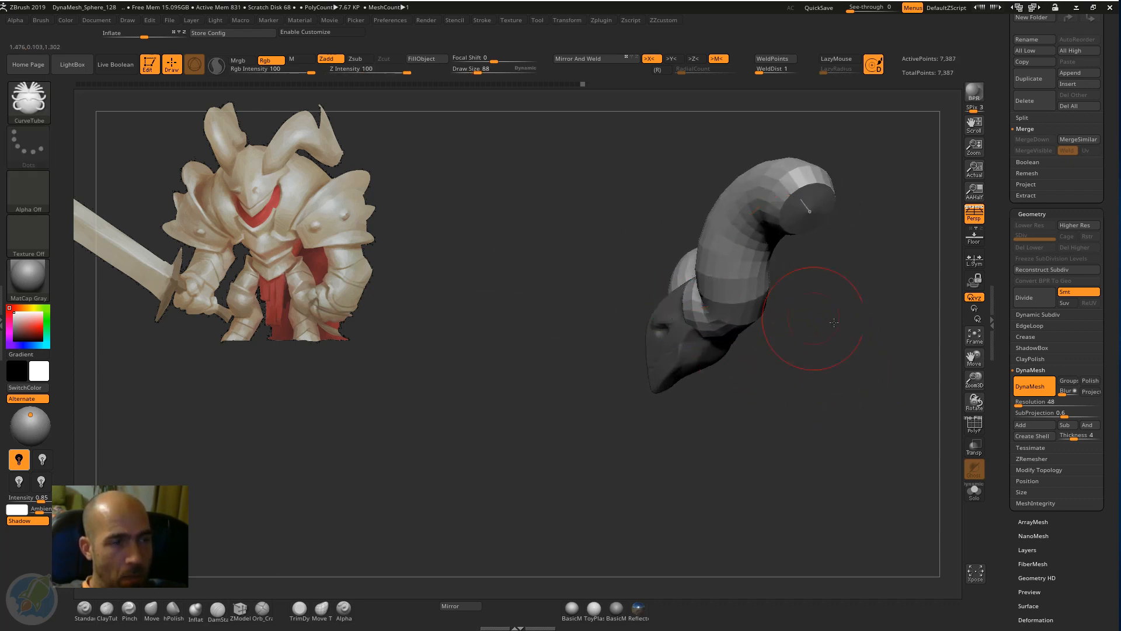
pyautogui.moveTo(812, 313); pyautogui.dragTo(856, 293)
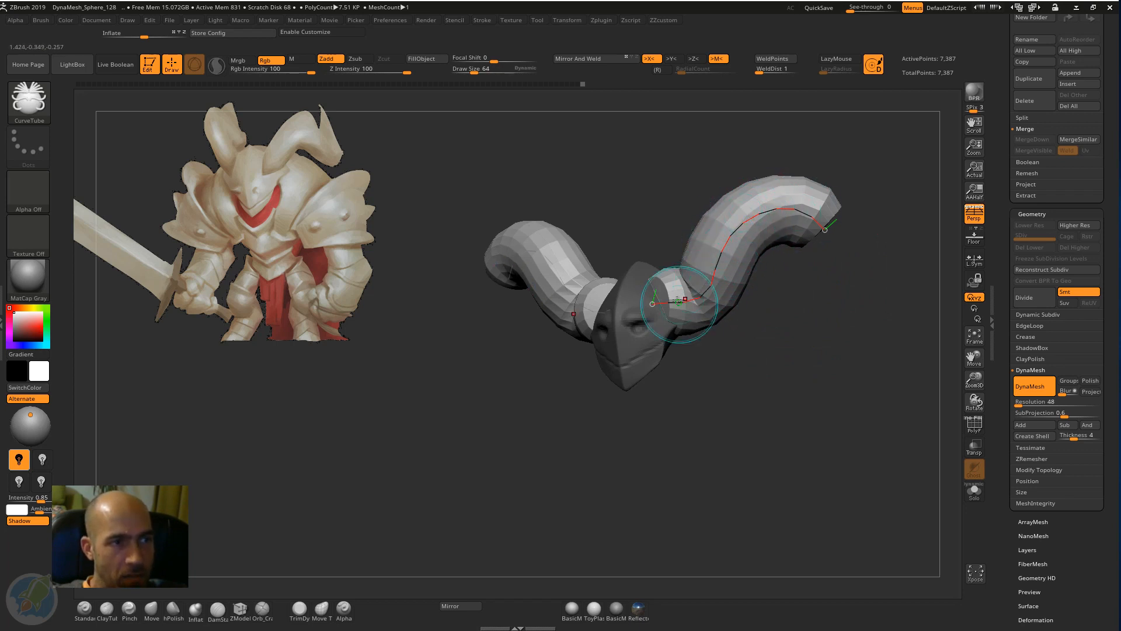
pyautogui.moveTo(824, 230); pyautogui.dragTo(845, 243)
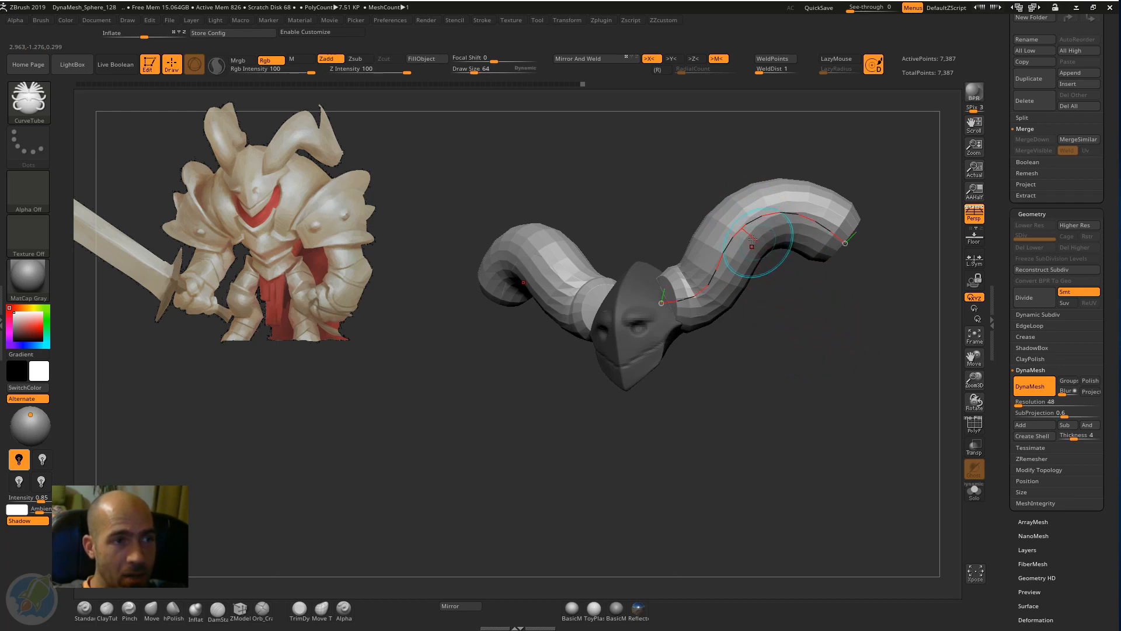
# Step: Rebuild the horn tube thinner at draw size 40, then even out its bend and adjust its base at draw size 56
pyautogui.click(738, 231)
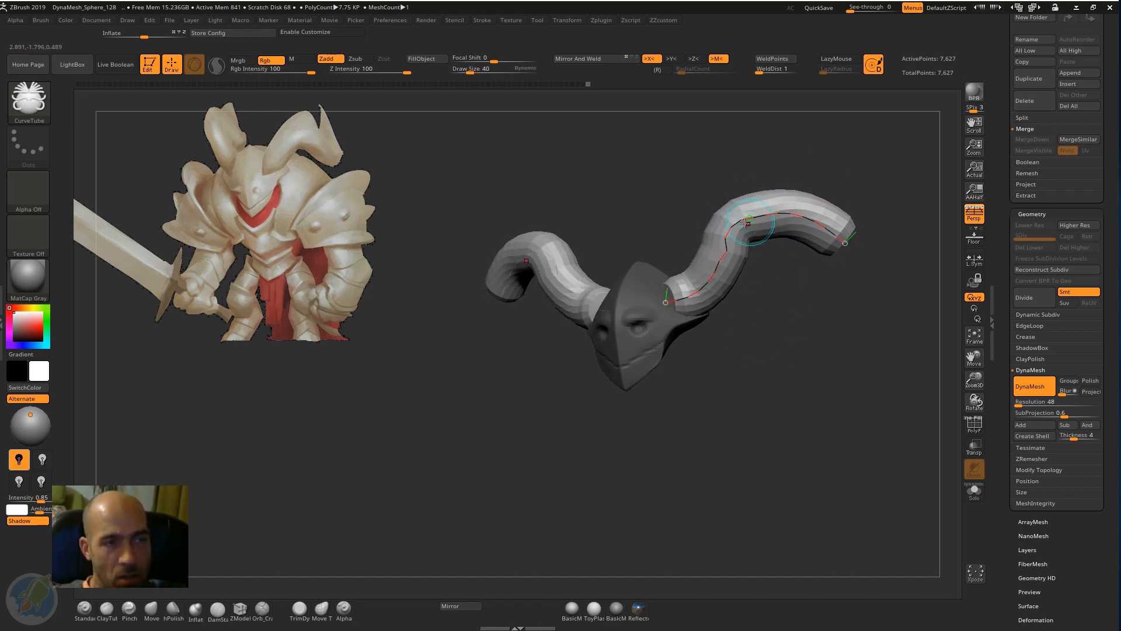
pyautogui.moveTo(756, 222)
pyautogui.mouseDown()
pyautogui.moveTo(755, 195)
pyautogui.moveTo(719, 279)
pyautogui.moveTo(659, 304)
pyautogui.mouseUp()
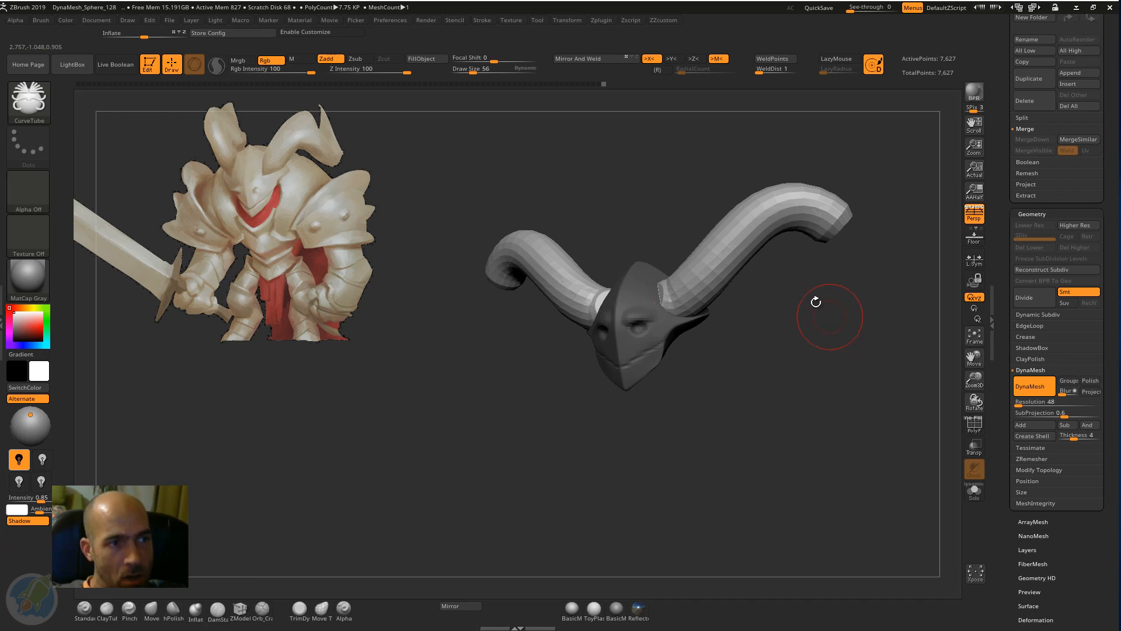
pyautogui.moveTo(824, 299)
pyautogui.mouseDown()
pyautogui.moveTo(869, 281)
pyautogui.moveTo(866, 312)
pyautogui.moveTo(825, 288)
pyautogui.mouseUp()
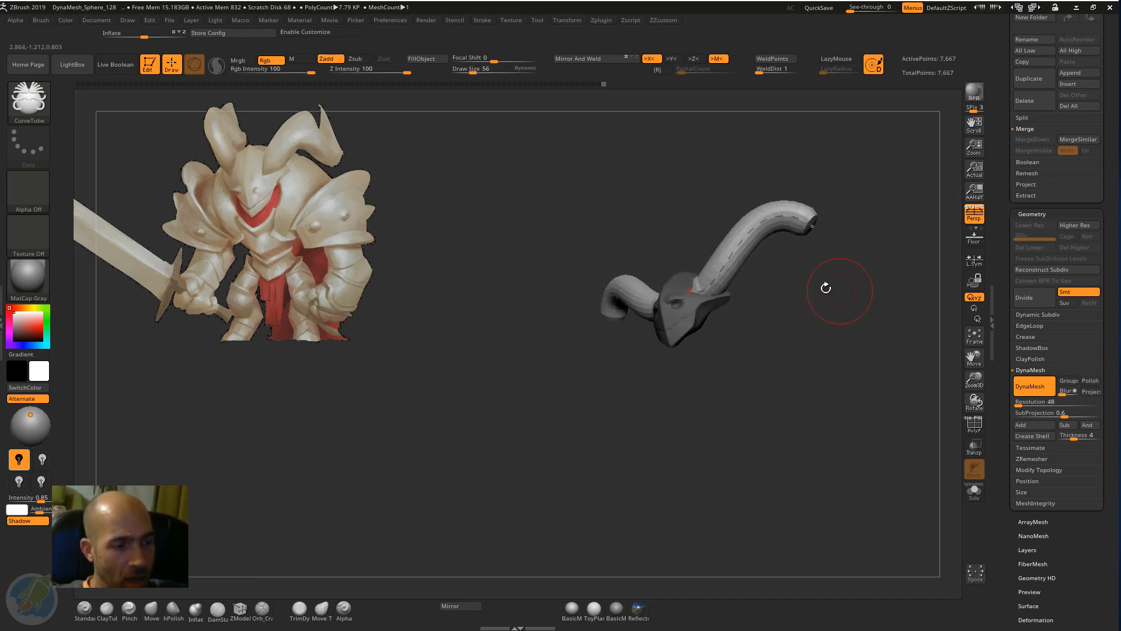
# Step: Pull the horn tips downward and bring the bases closer to the head's centre, using draw size 120
pyautogui.moveTo(812, 228); pyautogui.dragTo(810, 292)
pyautogui.moveTo(700, 289); pyautogui.dragTo(692, 283)
pyautogui.moveTo(706, 227); pyautogui.dragTo(647, 227)
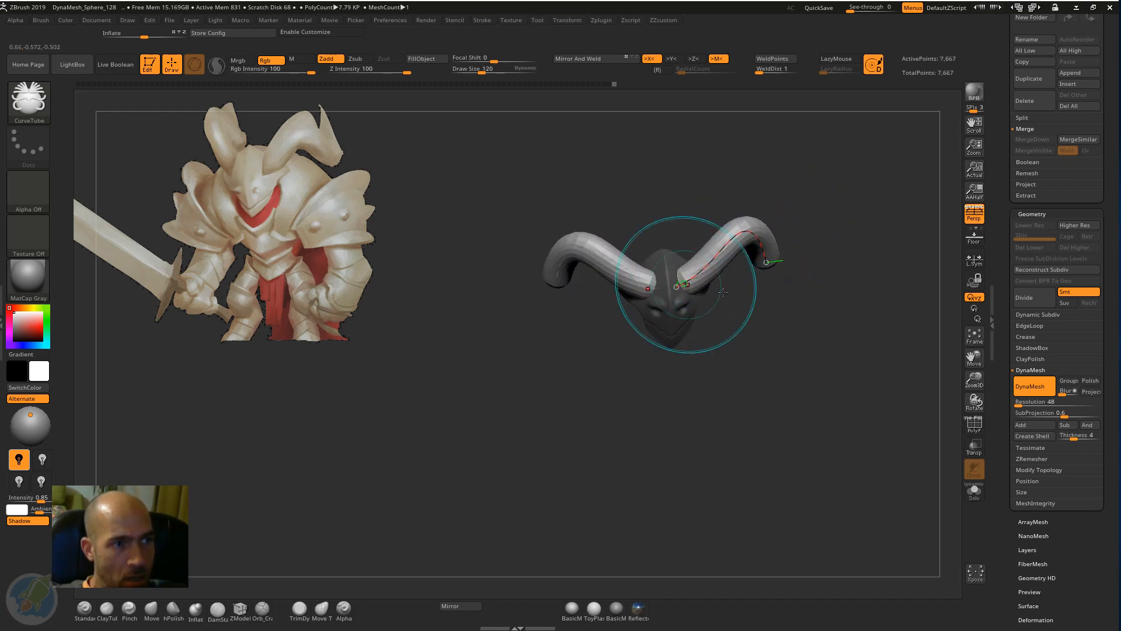
pyautogui.moveTo(723, 292); pyautogui.dragTo(763, 284)
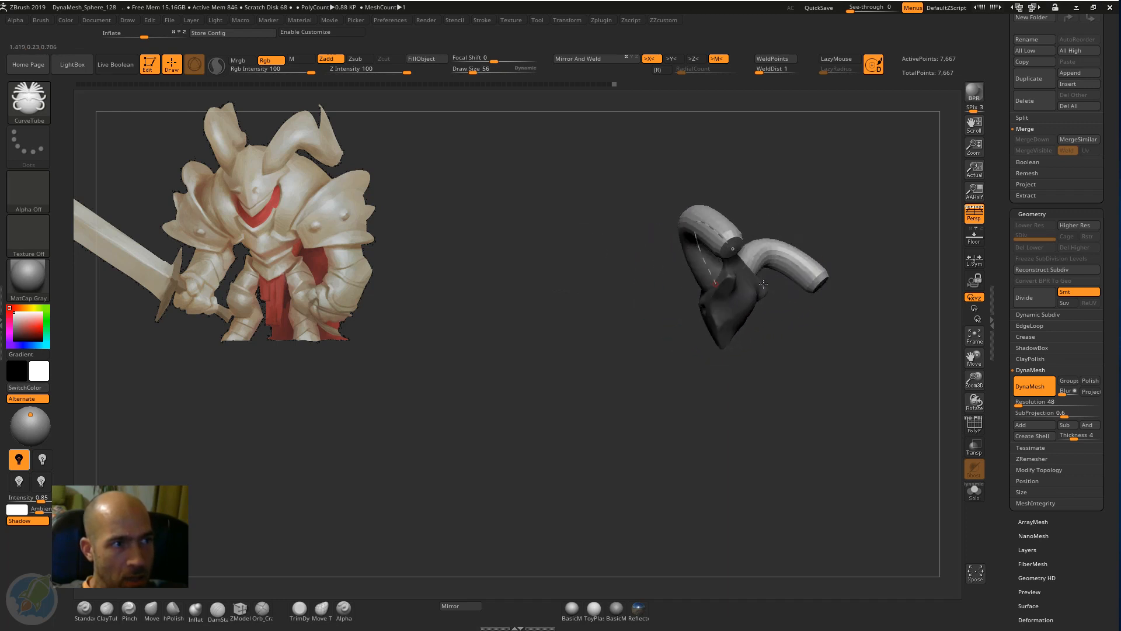
# Step: Arch the horn curve higher above the head and pull its base in toward the forehead, using draw size 120
pyautogui.moveTo(733, 249); pyautogui.dragTo(753, 232)
pyautogui.moveTo(727, 178); pyautogui.dragTo(812, 193)
pyautogui.moveTo(750, 246); pyautogui.dragTo(693, 241)
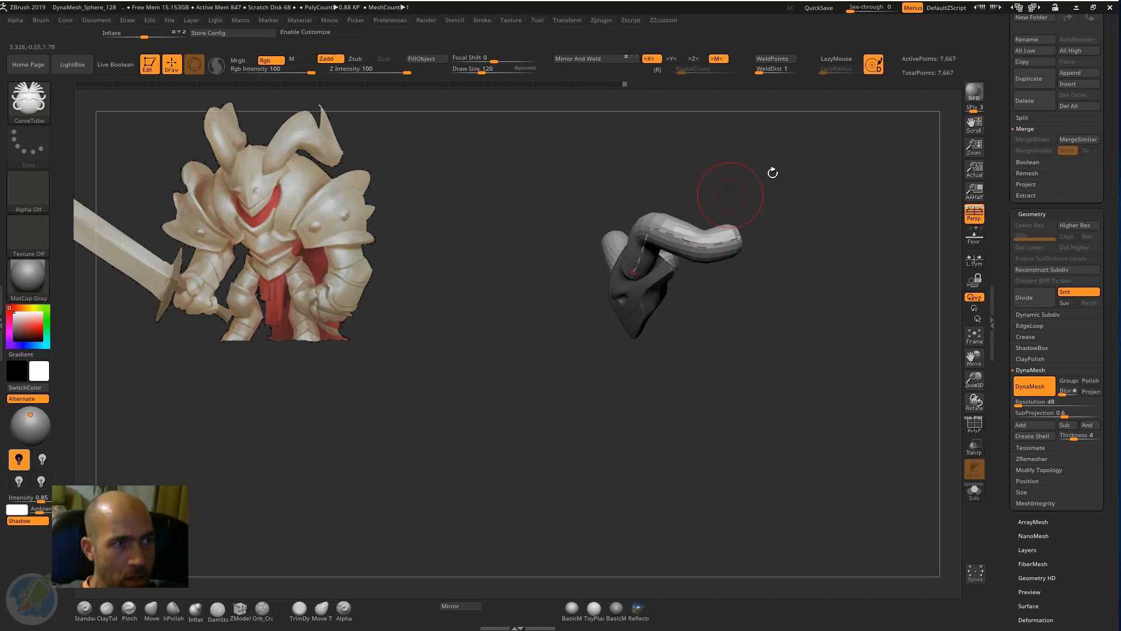
pyautogui.moveTo(773, 173); pyautogui.dragTo(723, 205)
pyautogui.moveTo(609, 273); pyautogui.dragTo(585, 281)
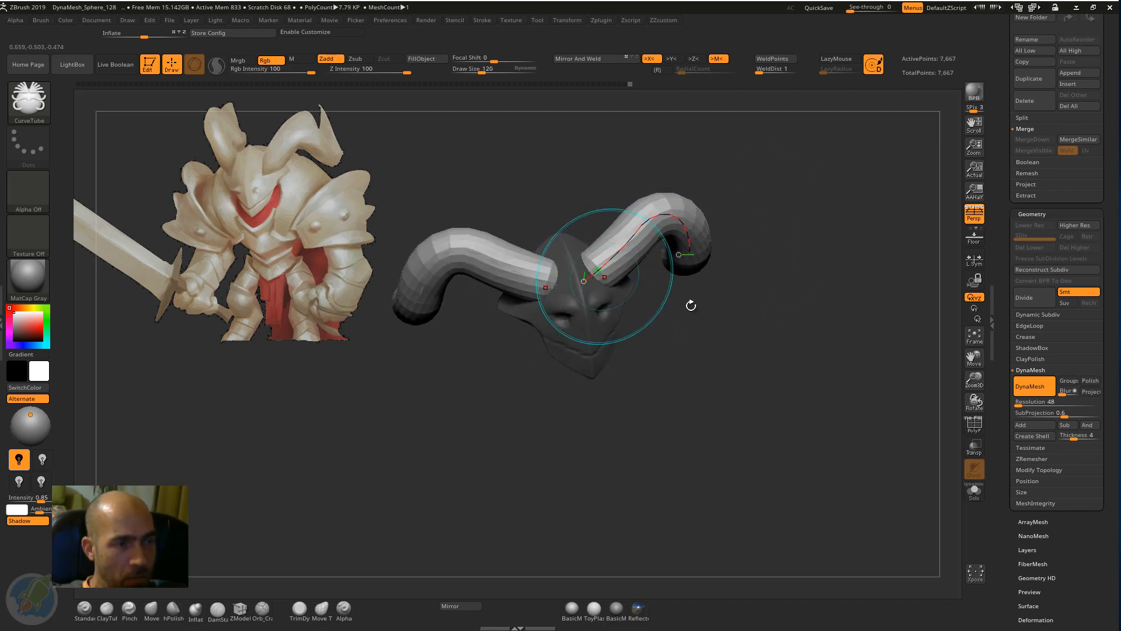
pyautogui.moveTo(691, 305); pyautogui.dragTo(750, 312)
pyautogui.press('[')
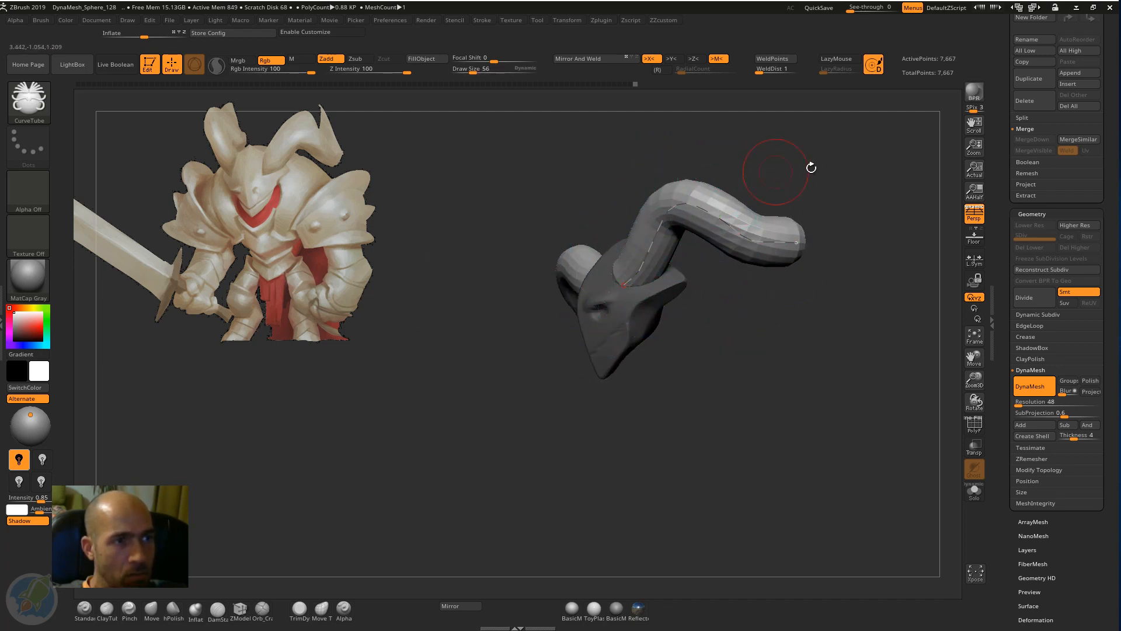
# Step: Examine the horns' arch and their attachment to the head from the front and side
pyautogui.moveTo(811, 167); pyautogui.dragTo(774, 376)
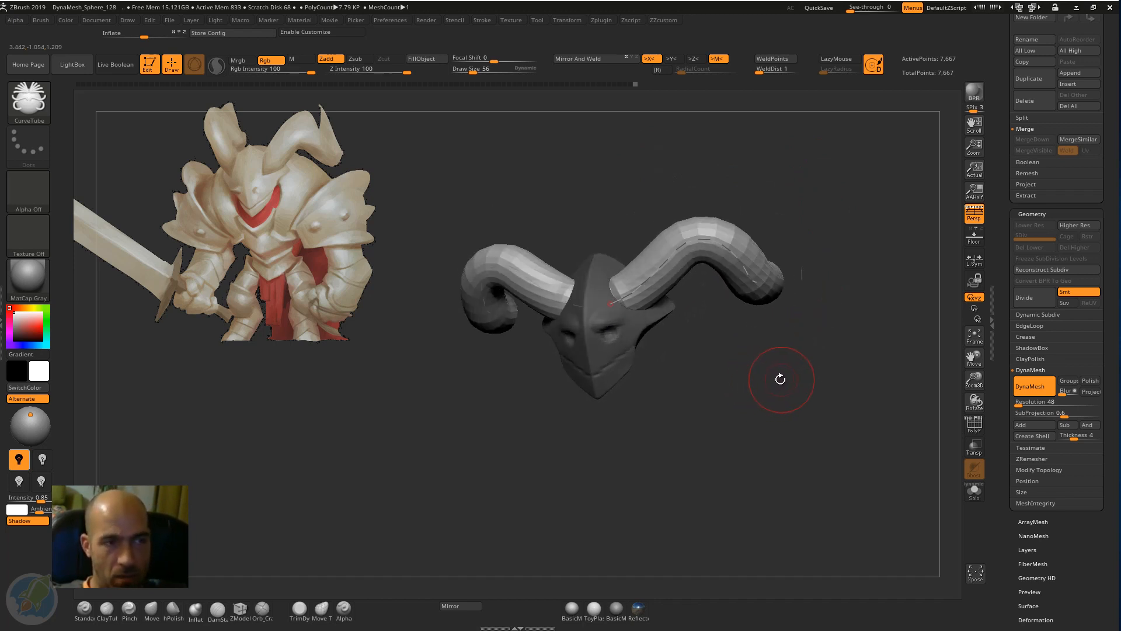
pyautogui.moveTo(780, 380); pyautogui.dragTo(739, 378)
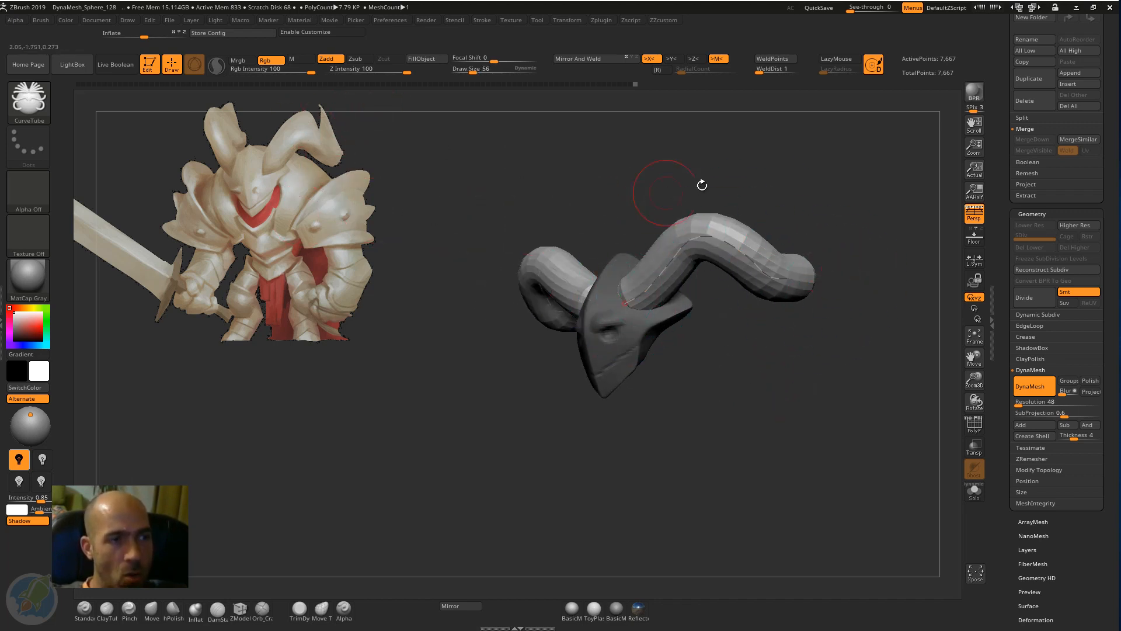
pyautogui.moveTo(753, 170)
pyautogui.mouseDown()
pyautogui.moveTo(736, 175)
pyautogui.moveTo(747, 176)
pyautogui.mouseUp()
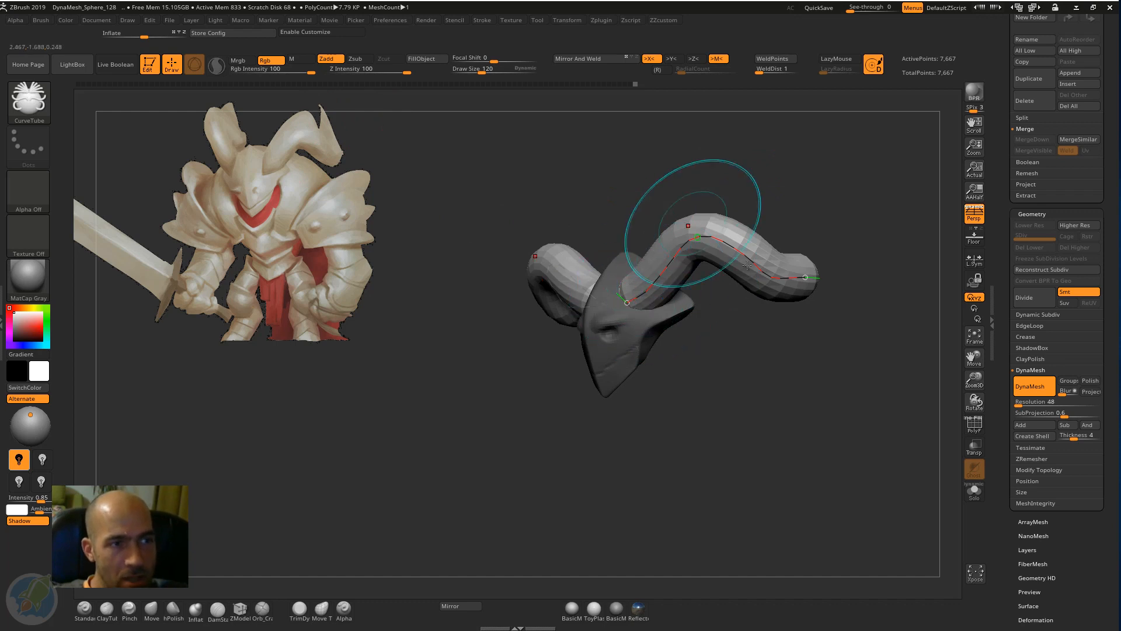
pyautogui.moveTo(855, 184); pyautogui.dragTo(872, 186)
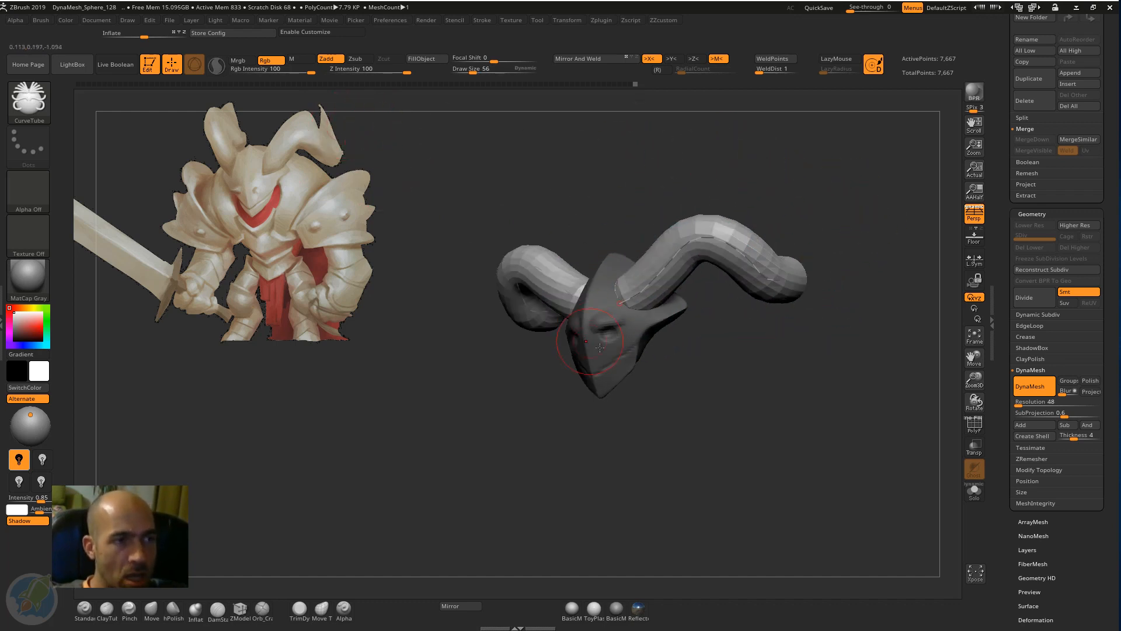
pyautogui.moveTo(676, 225); pyautogui.dragTo(645, 213)
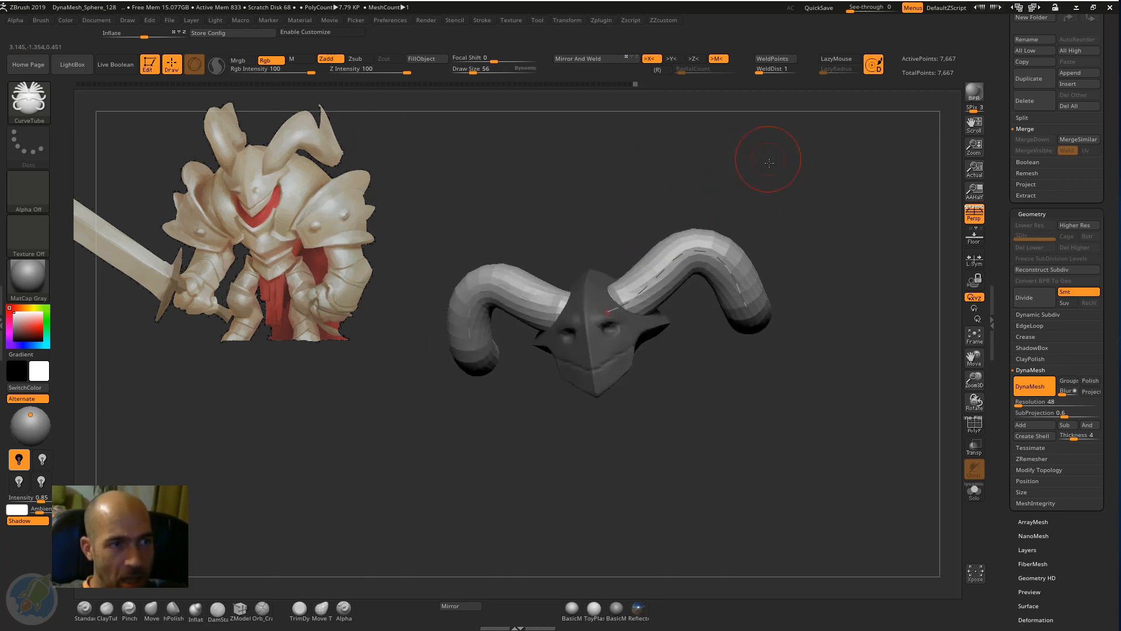
pyautogui.moveTo(769, 163); pyautogui.dragTo(825, 193)
pyautogui.moveTo(845, 194)
pyautogui.mouseDown()
pyautogui.moveTo(706, 257)
pyautogui.moveTo(726, 268)
pyautogui.moveTo(677, 450)
pyautogui.mouseUp()
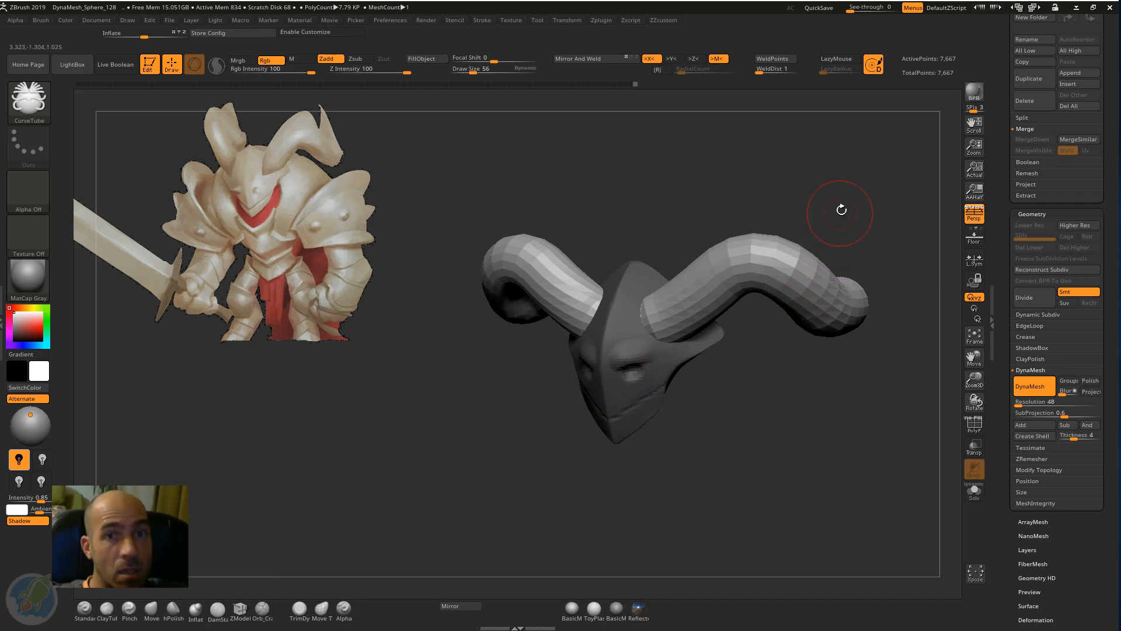
pyautogui.moveTo(841, 210); pyautogui.dragTo(826, 181)
# Step: Pull the horn ends upward into narrower raised tips with the Move brush at draw size 112
pyautogui.press('b')
pyautogui.press('m')
pyautogui.press('v')
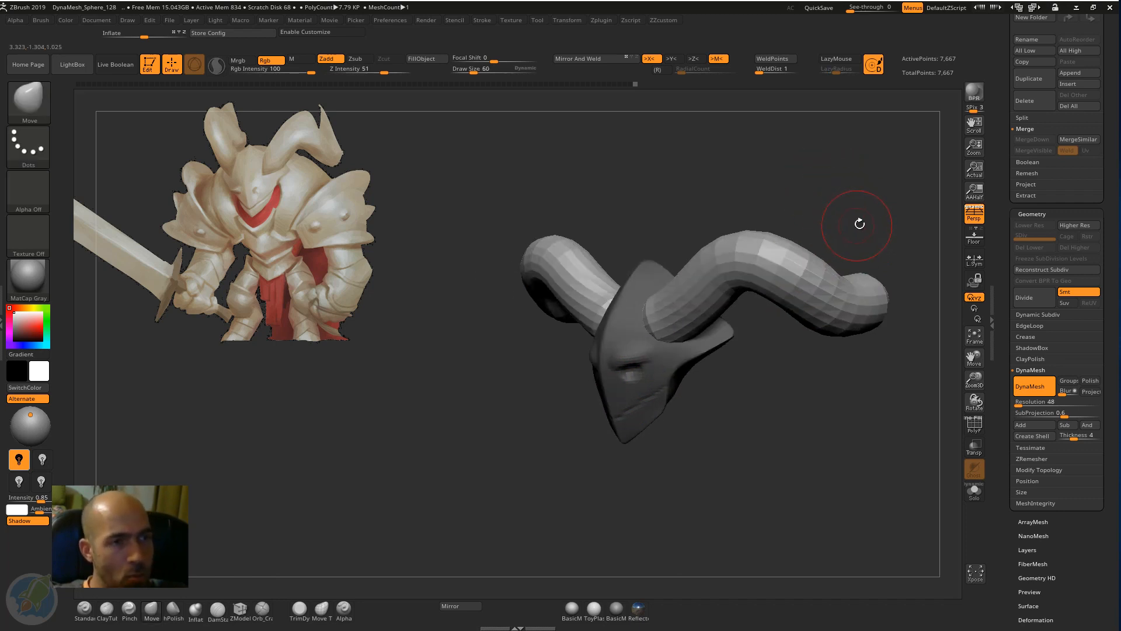
pyautogui.moveTo(877, 218)
pyautogui.mouseDown()
pyautogui.moveTo(783, 253)
pyautogui.moveTo(718, 257)
pyautogui.mouseUp()
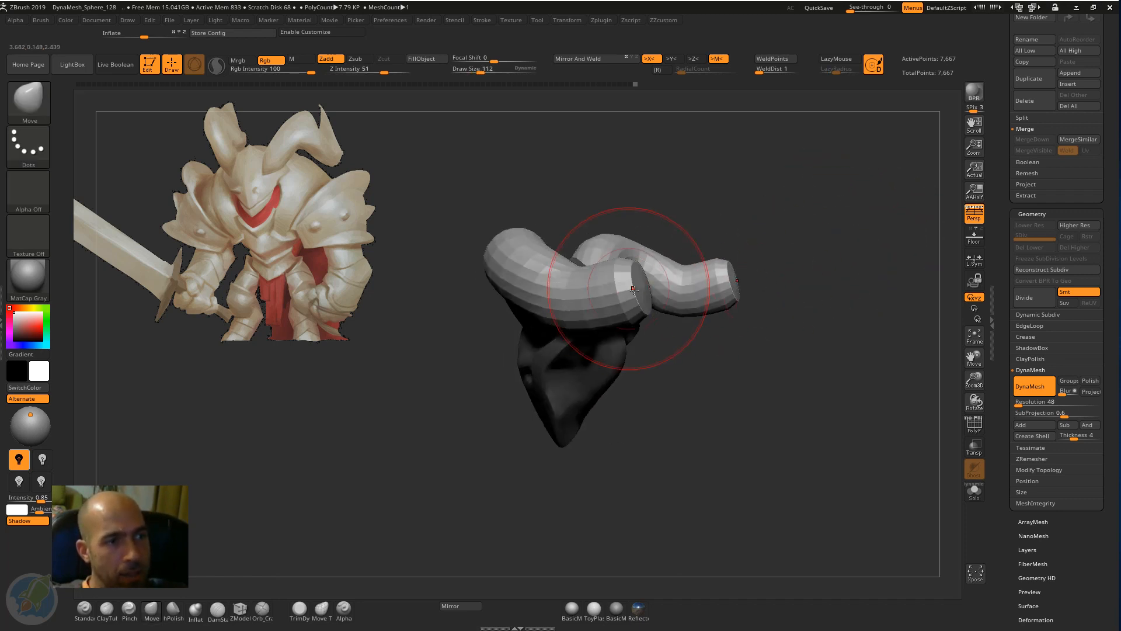
pyautogui.moveTo(632, 284)
pyautogui.mouseDown()
pyautogui.moveTo(699, 226)
pyautogui.moveTo(695, 213)
pyautogui.mouseUp()
pyautogui.moveTo(665, 263)
pyautogui.mouseDown()
pyautogui.moveTo(691, 142)
pyautogui.moveTo(668, 236)
pyautogui.moveTo(671, 202)
pyautogui.moveTo(657, 191)
pyautogui.moveTo(672, 238)
pyautogui.mouseUp()
pyautogui.moveTo(724, 207); pyautogui.dragTo(829, 201)
pyautogui.moveTo(625, 210)
pyautogui.mouseDown()
pyautogui.moveTo(616, 193)
pyautogui.moveTo(683, 181)
pyautogui.moveTo(646, 187)
pyautogui.moveTo(658, 170)
pyautogui.moveTo(319, 150)
pyautogui.mouseUp()
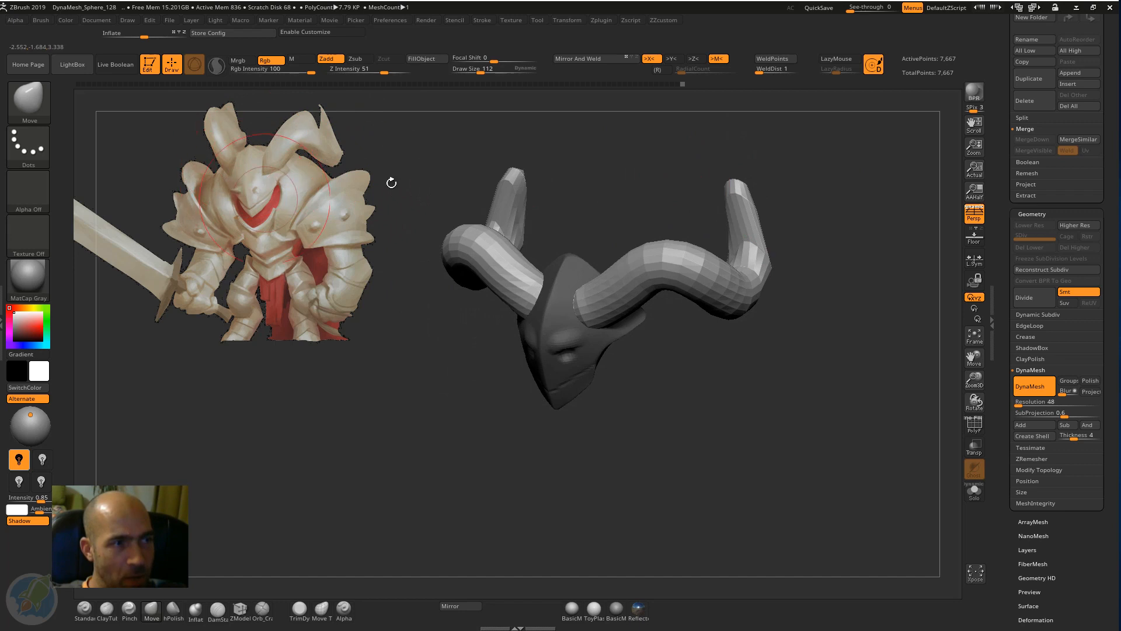
# Step: Refine the horns' arches and outer bends with the Move brush at draw size 112, keeping their bases against the forehead
pyautogui.moveTo(642, 170)
pyautogui.mouseDown()
pyautogui.moveTo(656, 156)
pyautogui.moveTo(652, 166)
pyautogui.mouseUp()
pyautogui.moveTo(639, 271)
pyautogui.mouseDown()
pyautogui.moveTo(615, 294)
pyautogui.moveTo(676, 230)
pyautogui.mouseUp()
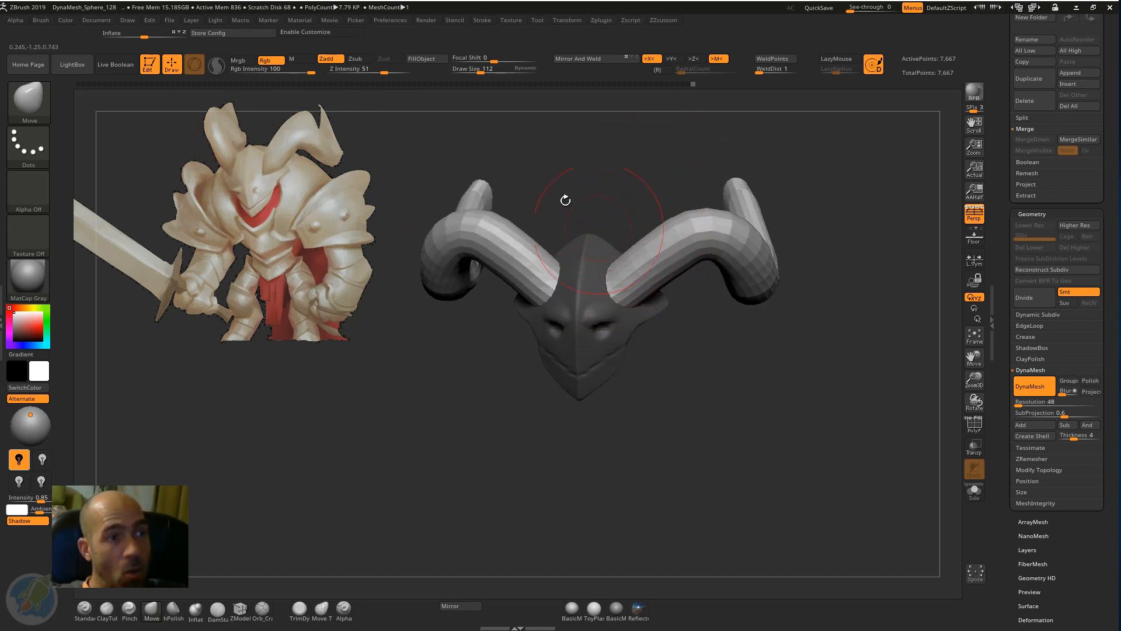
pyautogui.moveTo(638, 187); pyautogui.dragTo(632, 280)
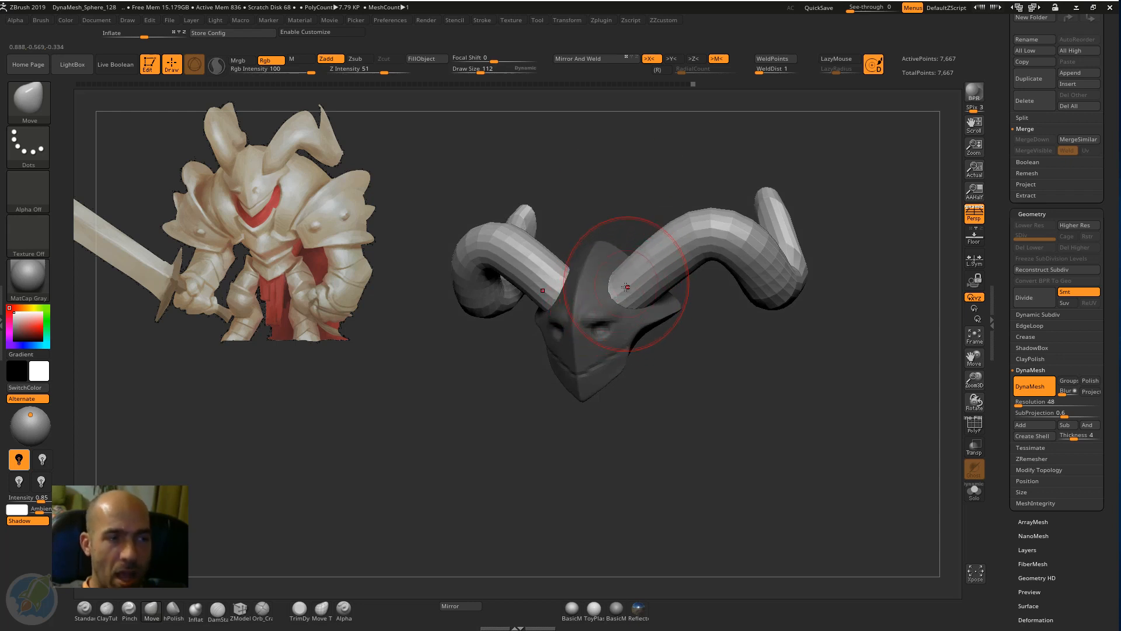
pyautogui.moveTo(715, 257); pyautogui.dragTo(696, 257)
pyautogui.moveTo(689, 208); pyautogui.dragTo(607, 175)
pyautogui.moveTo(796, 257); pyautogui.dragTo(790, 241)
pyautogui.moveTo(742, 175); pyautogui.dragTo(806, 178)
pyautogui.moveTo(700, 257); pyautogui.dragTo(697, 252)
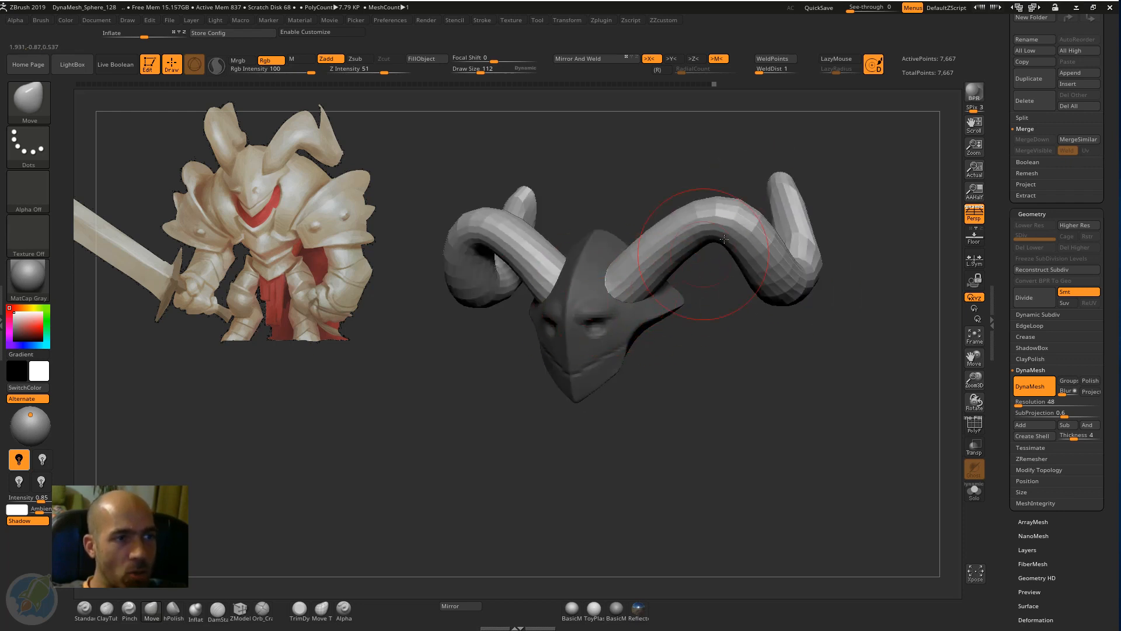
pyautogui.moveTo(759, 273); pyautogui.dragTo(800, 272)
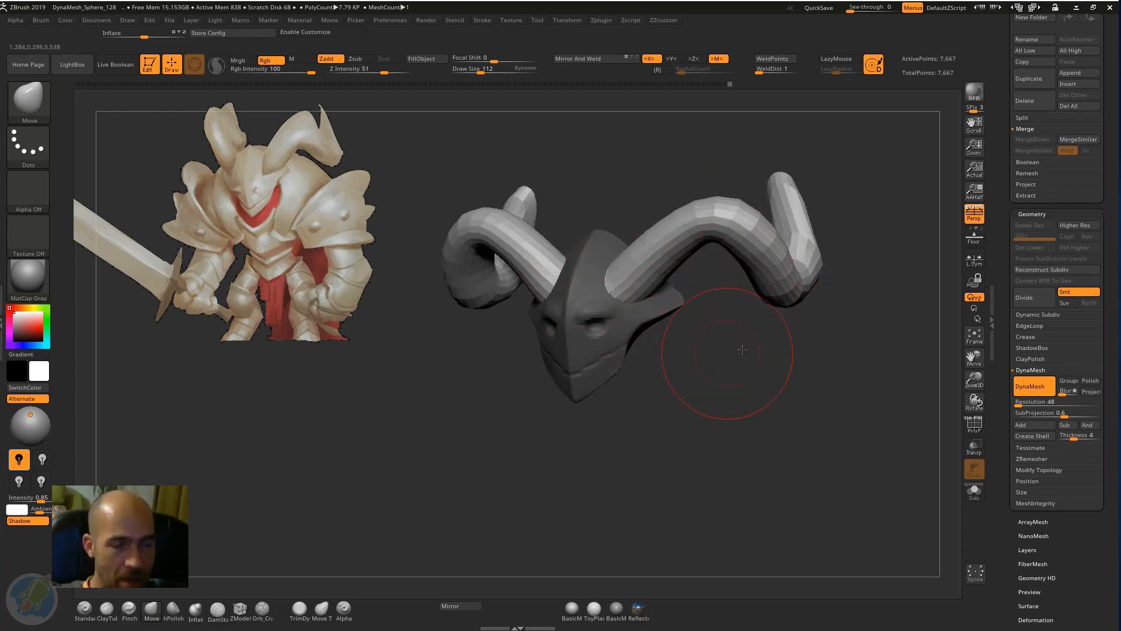
# Step: Split the unmasked horns from the head into their own subtool with Split Unmasked Points
pyautogui.moveTo(742, 349)
pyautogui.mouseDown()
pyautogui.moveTo(778, 350)
pyautogui.moveTo(762, 392)
pyautogui.mouseUp()
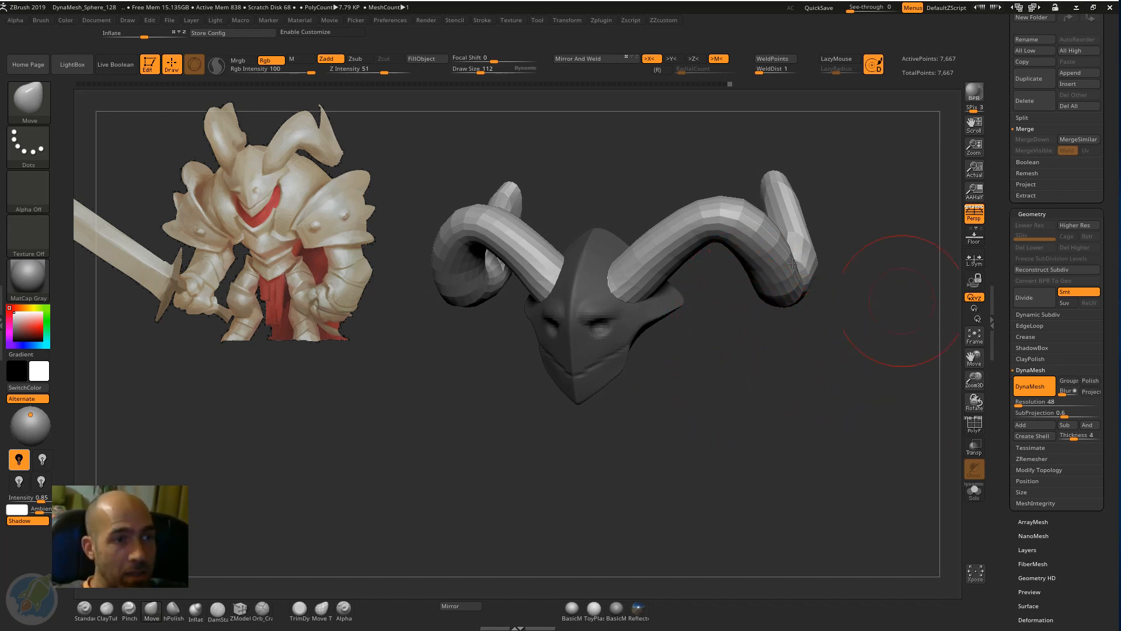
pyautogui.scroll(10, 1060, 238)
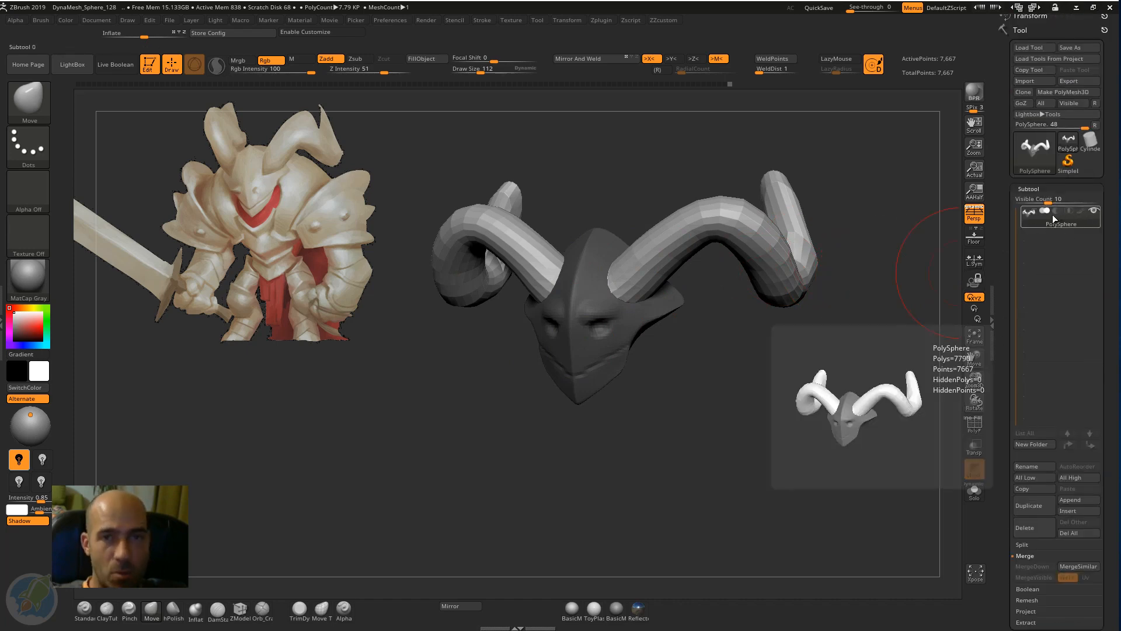
pyautogui.moveTo(1002, 297); pyautogui.dragTo(1005, 208)
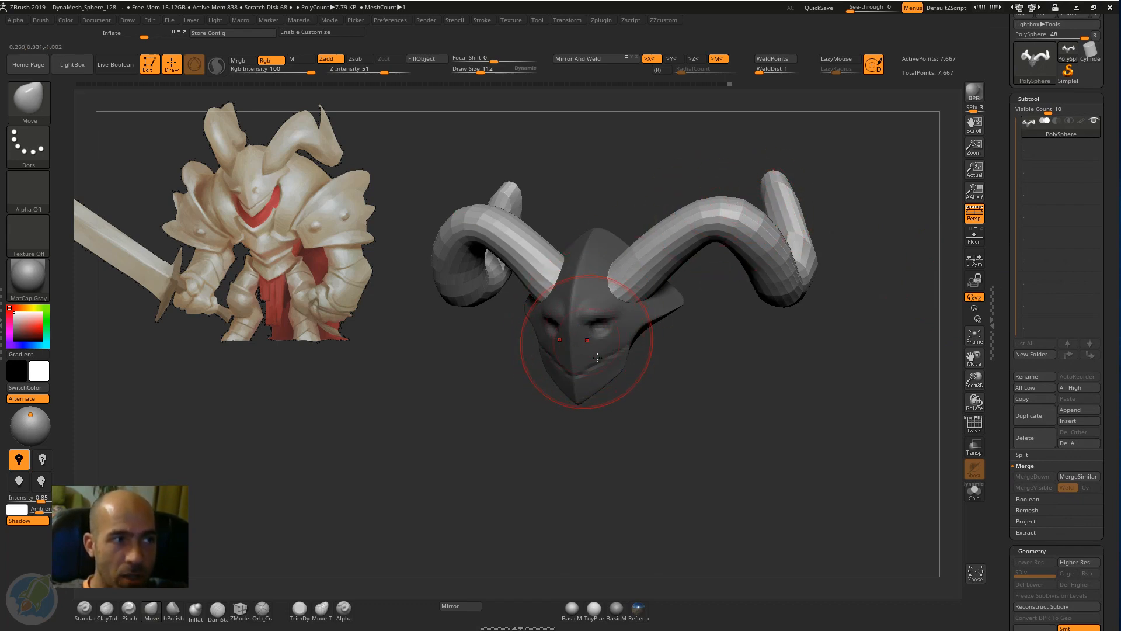
pyautogui.moveTo(1008, 367); pyautogui.dragTo(996, 331)
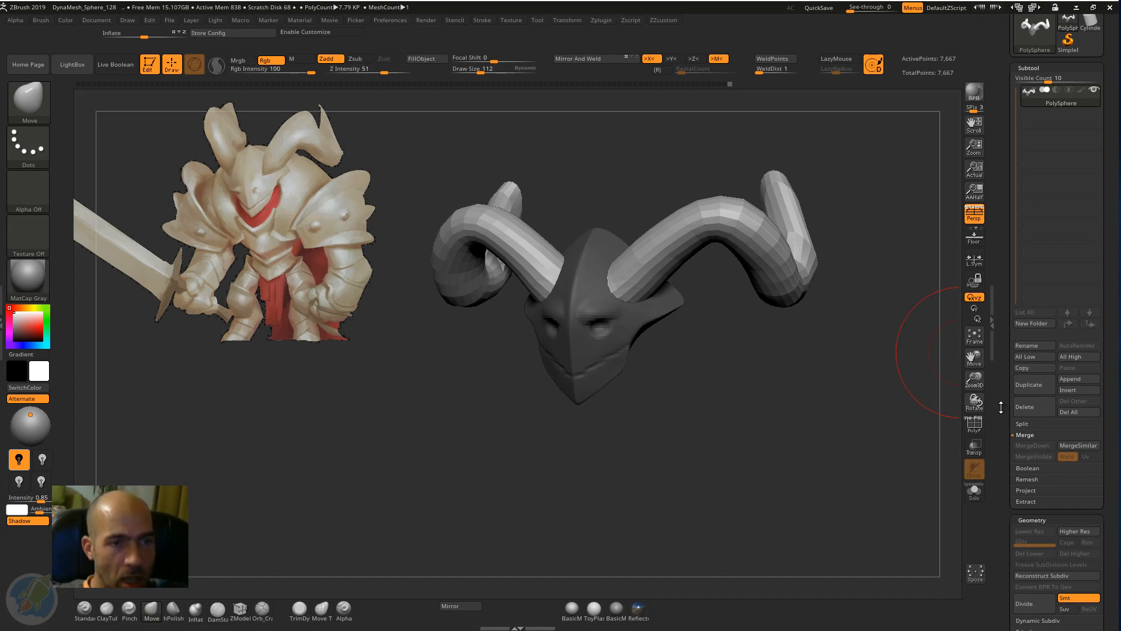
pyautogui.moveTo(1001, 407); pyautogui.dragTo(1003, 385)
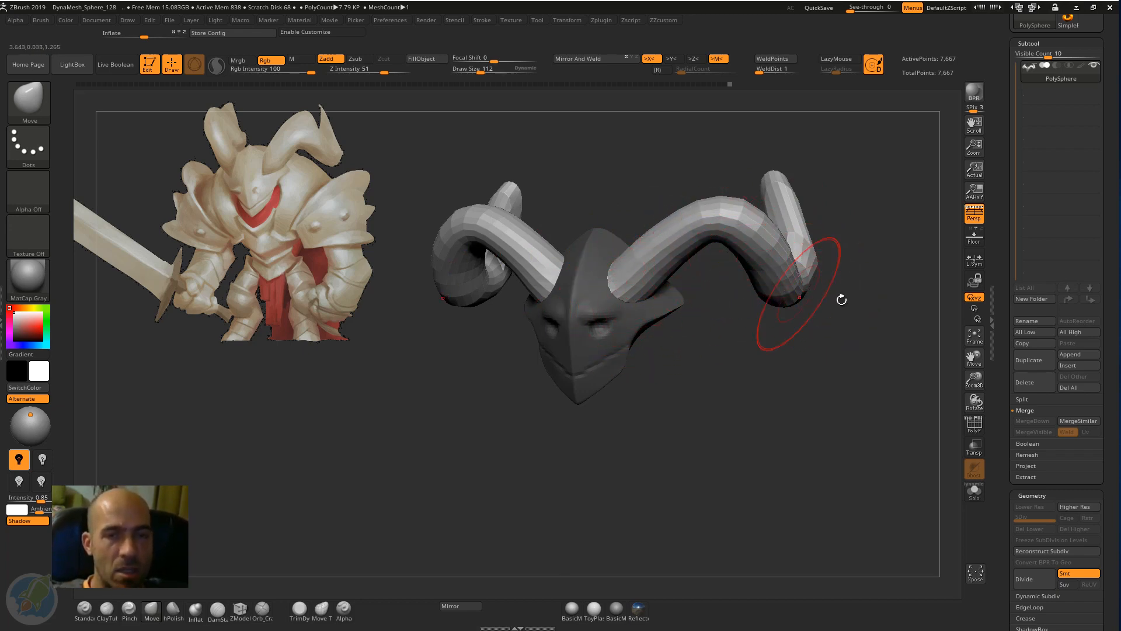
pyautogui.click(1023, 399)
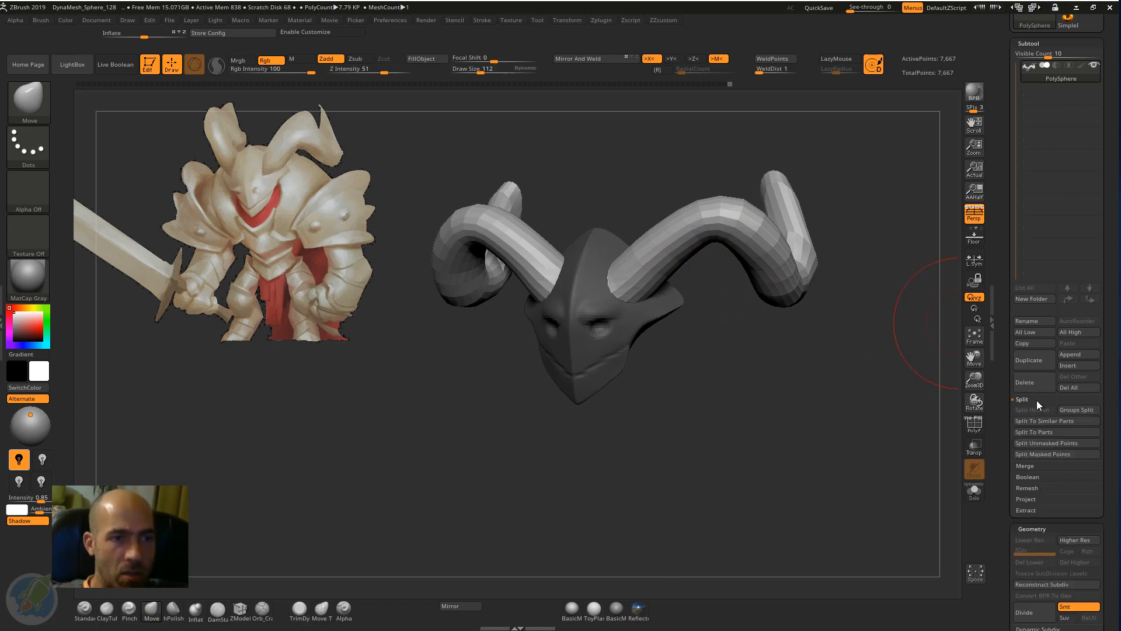
pyautogui.click(1058, 444)
pyautogui.moveTo(768, 426); pyautogui.dragTo(595, 290)
pyautogui.moveTo(668, 355); pyautogui.dragTo(858, 187)
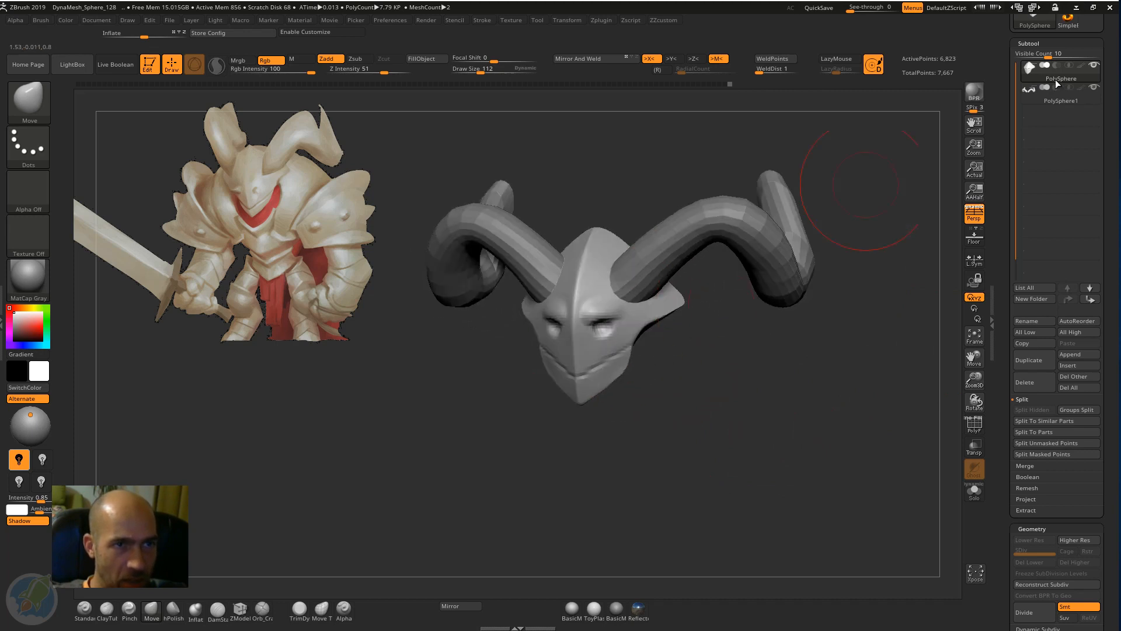
# Step: Switch the active subtool back and forth between the horns and the head, finishing with the horns active
pyautogui.moveTo(1008, 94); pyautogui.dragTo(1050, 219)
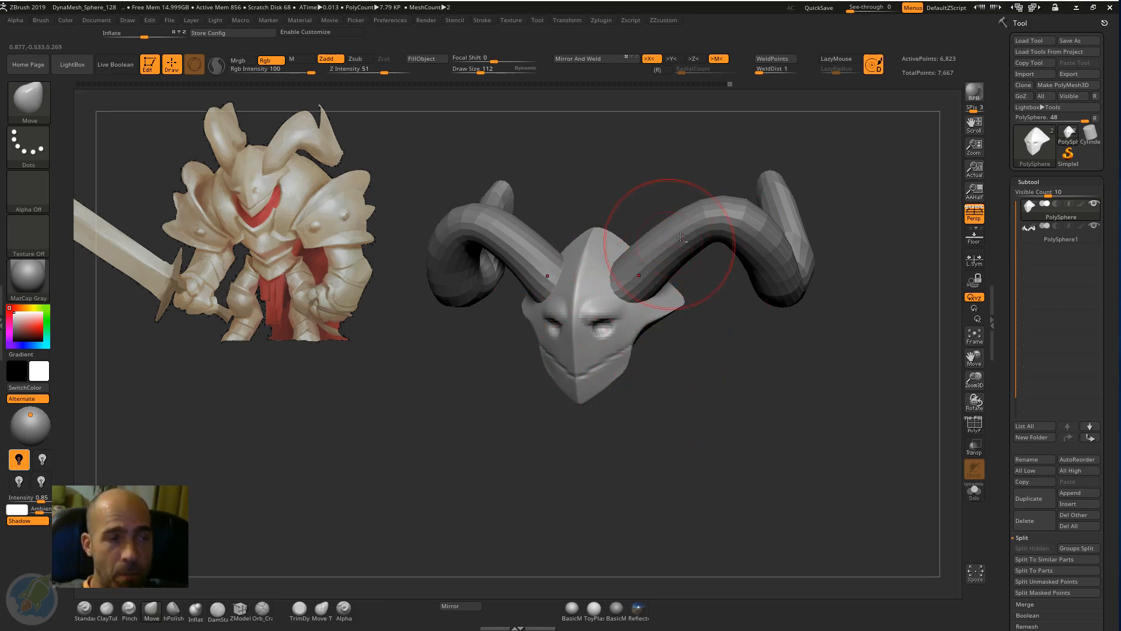
pyautogui.keyDown('alt'); pyautogui.click(707, 216); pyautogui.keyUp('alt')
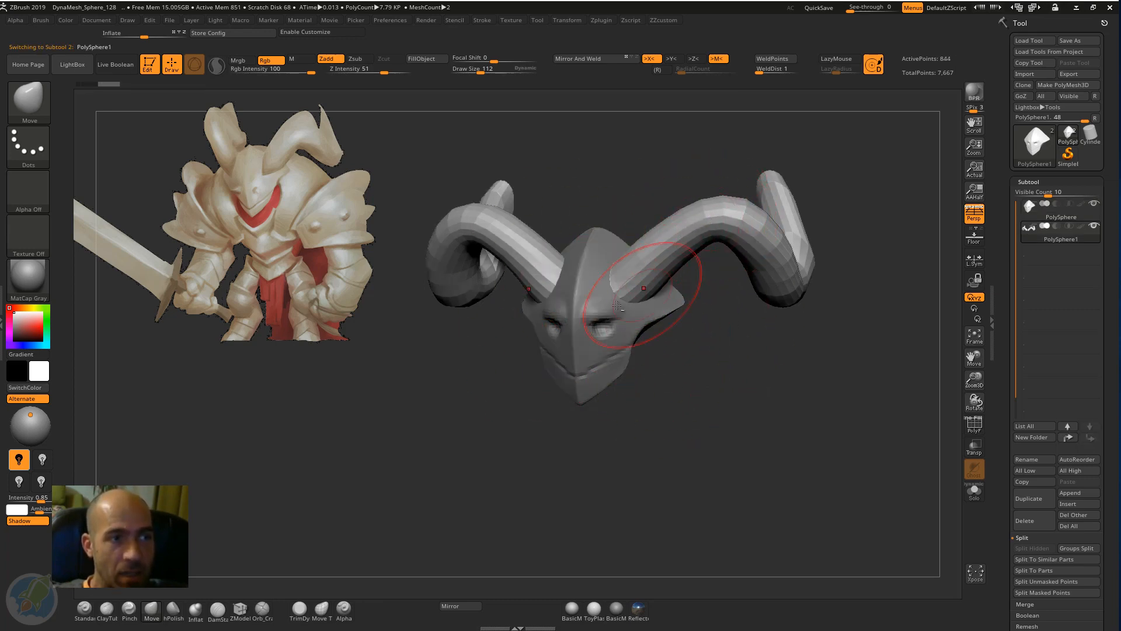
pyautogui.keyDown('alt'); pyautogui.click(586, 314); pyautogui.keyUp('alt')
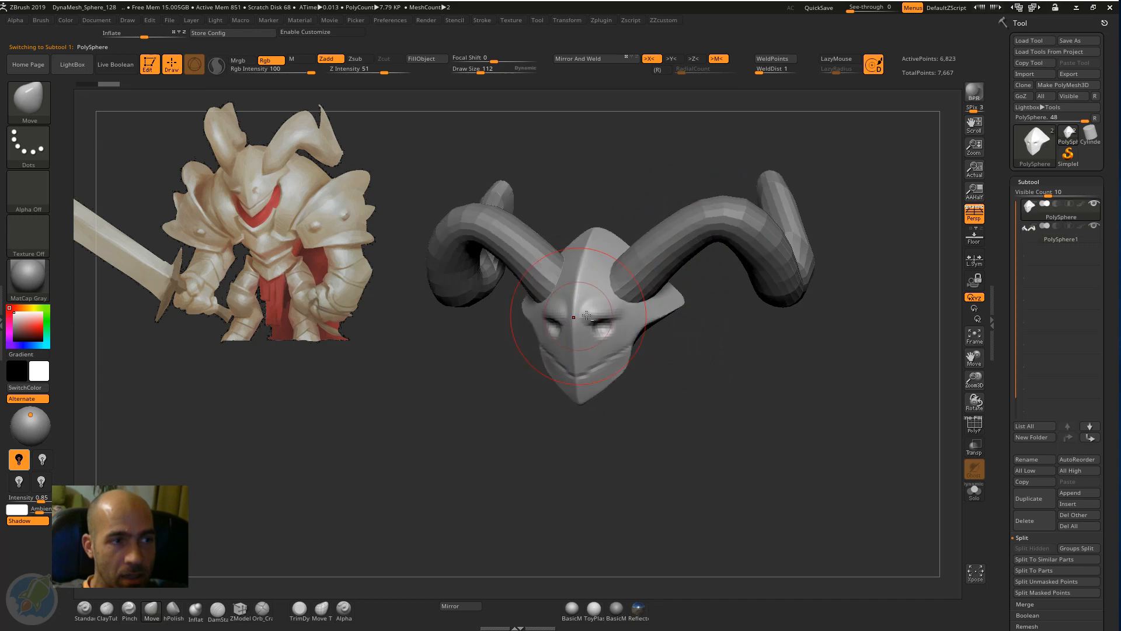
pyautogui.keyDown('alt'); pyautogui.click(701, 218); pyautogui.keyUp('alt')
pyautogui.keyDown('alt'); pyautogui.click(617, 347); pyautogui.keyUp('alt')
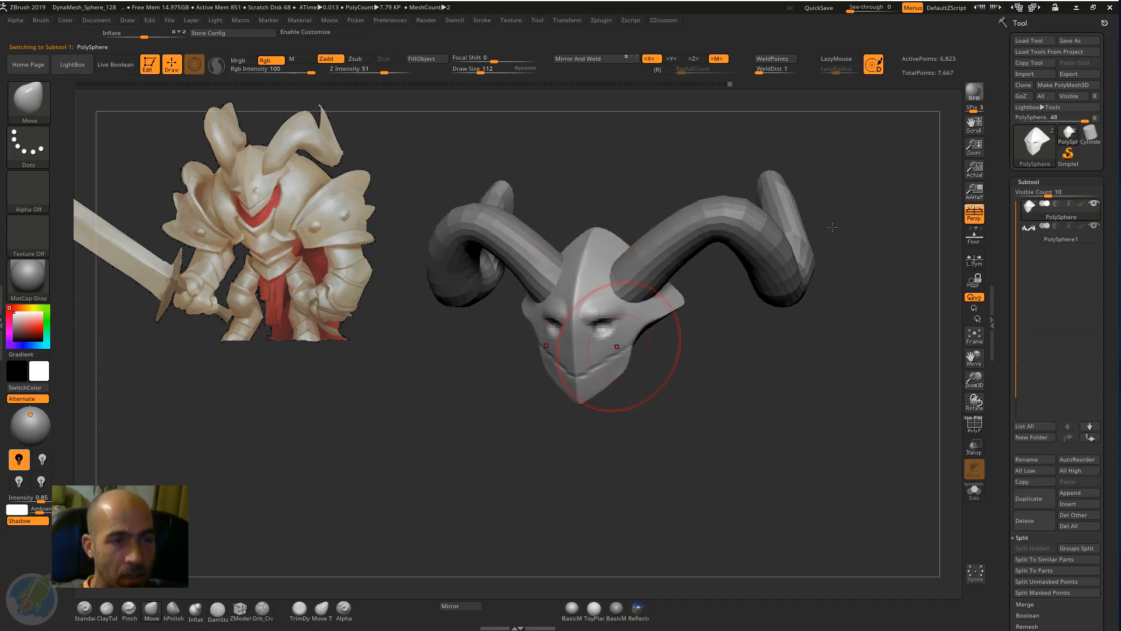
pyautogui.click(1032, 231)
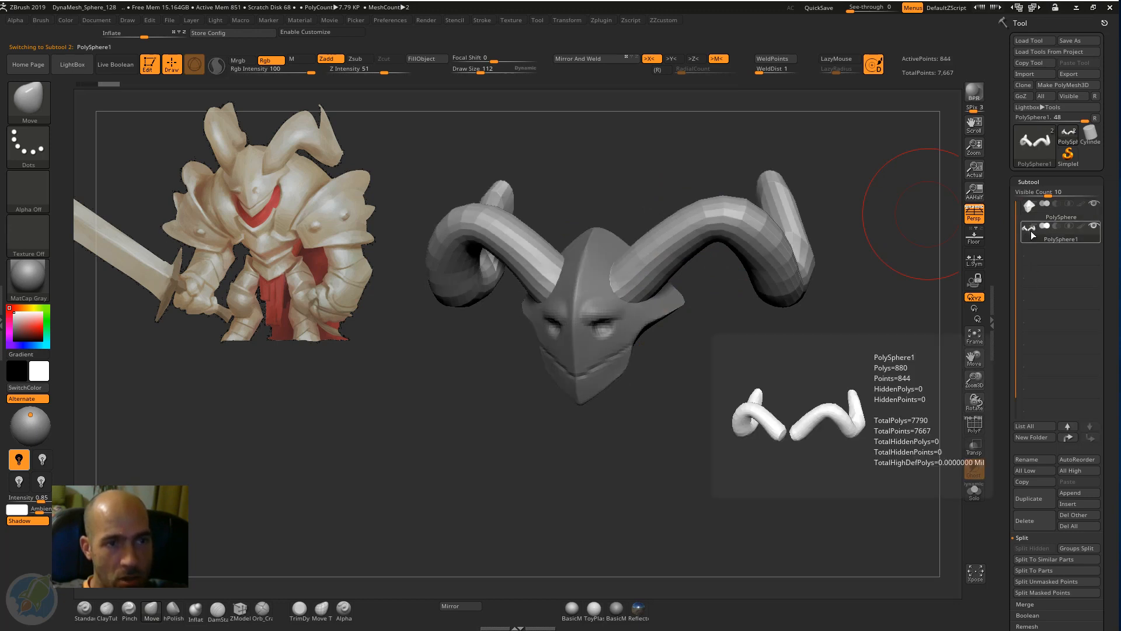
pyautogui.moveTo(1035, 212)
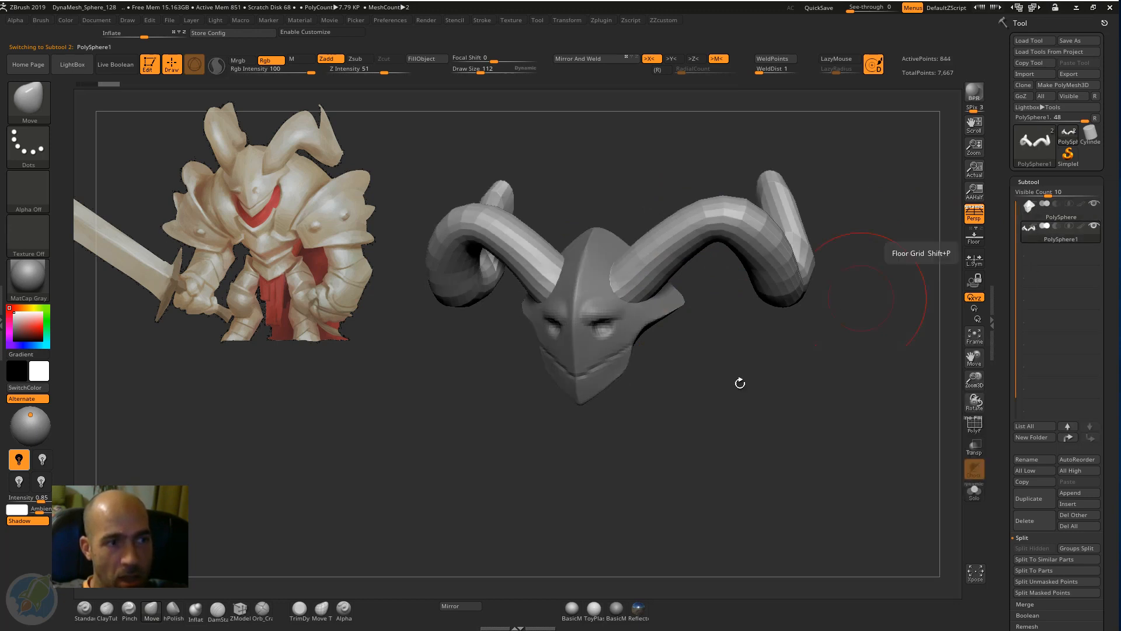
# Step: Reshape the horns' bases, arches and curled outer ends with the Move brush and smooth the bend near the tips
pyautogui.moveTo(739, 381); pyautogui.dragTo(665, 286)
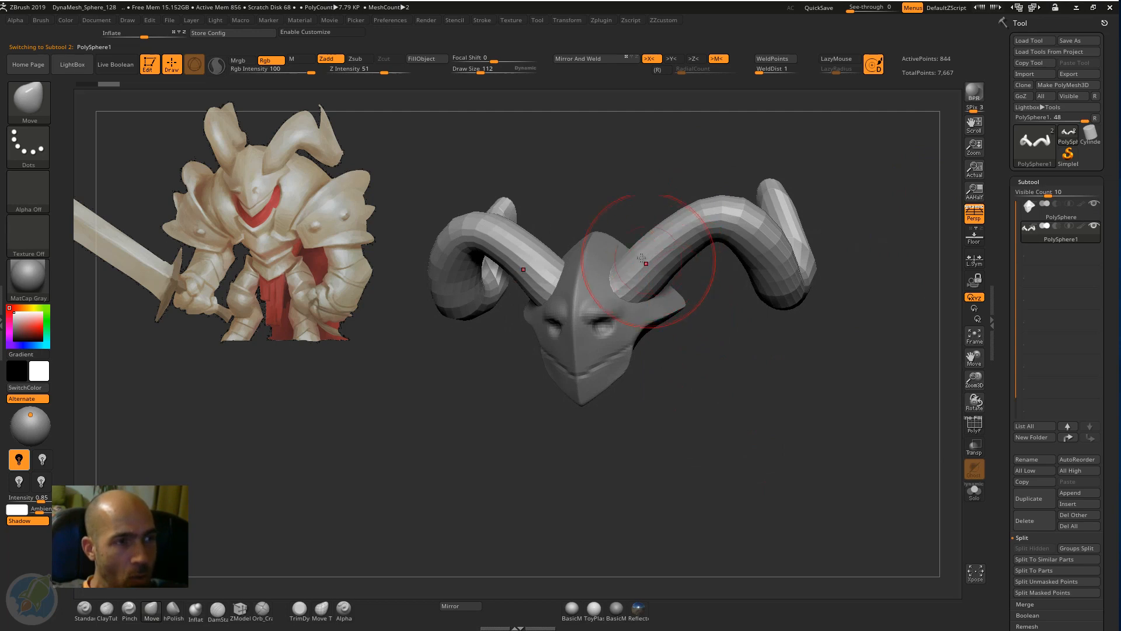
pyautogui.moveTo(684, 219); pyautogui.dragTo(723, 204)
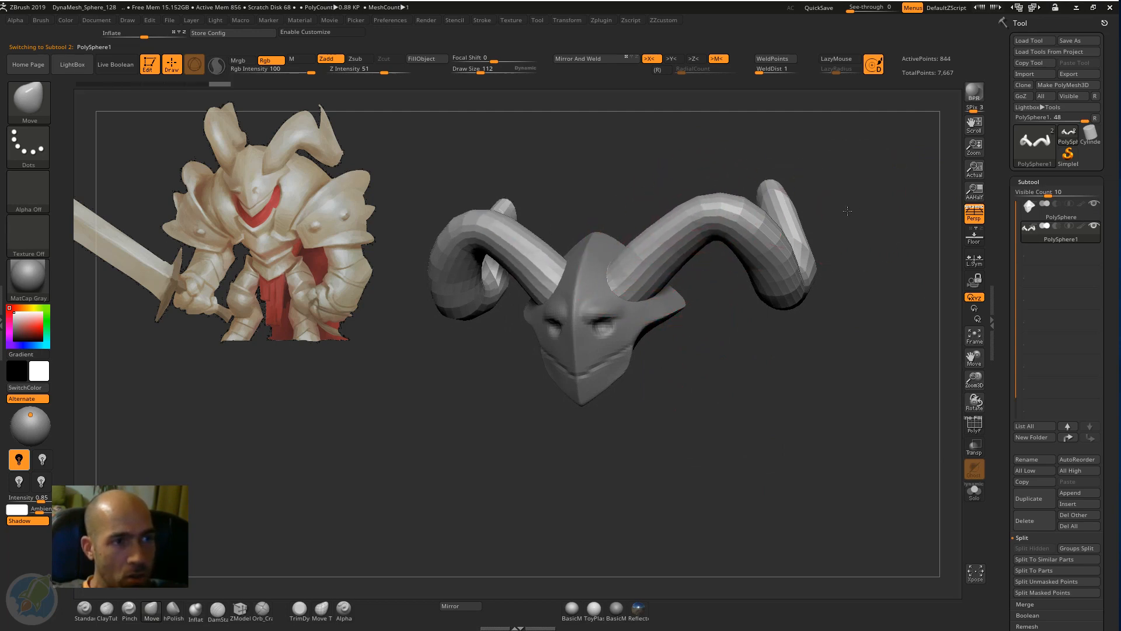
pyautogui.moveTo(846, 211); pyautogui.dragTo(774, 207)
pyautogui.moveTo(869, 233); pyautogui.dragTo(882, 248)
pyautogui.moveTo(876, 350); pyautogui.dragTo(730, 350)
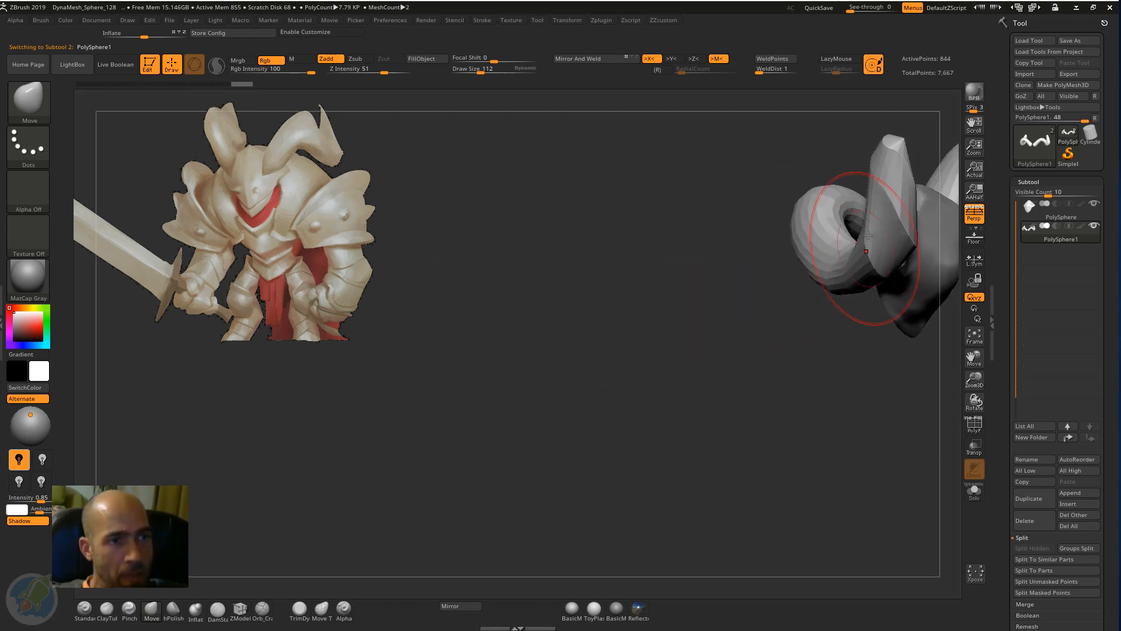
pyautogui.moveTo(876, 245)
pyautogui.keyDown('shift'); pyautogui.mouseDown()
pyautogui.moveTo(888, 205)
pyautogui.moveTo(874, 201)
pyautogui.mouseUp(); pyautogui.keyUp('shift')
pyautogui.moveTo(724, 213); pyautogui.dragTo(859, 212)
pyautogui.moveTo(923, 208)
pyautogui.mouseDown()
pyautogui.moveTo(942, 207)
pyautogui.moveTo(879, 238)
pyautogui.moveTo(928, 324)
pyautogui.mouseUp()
# Step: Remesh the horns subtool with DynaMesh at resolution 48 and check it from the side
pyautogui.moveTo(1009, 443); pyautogui.dragTo(1007, 302)
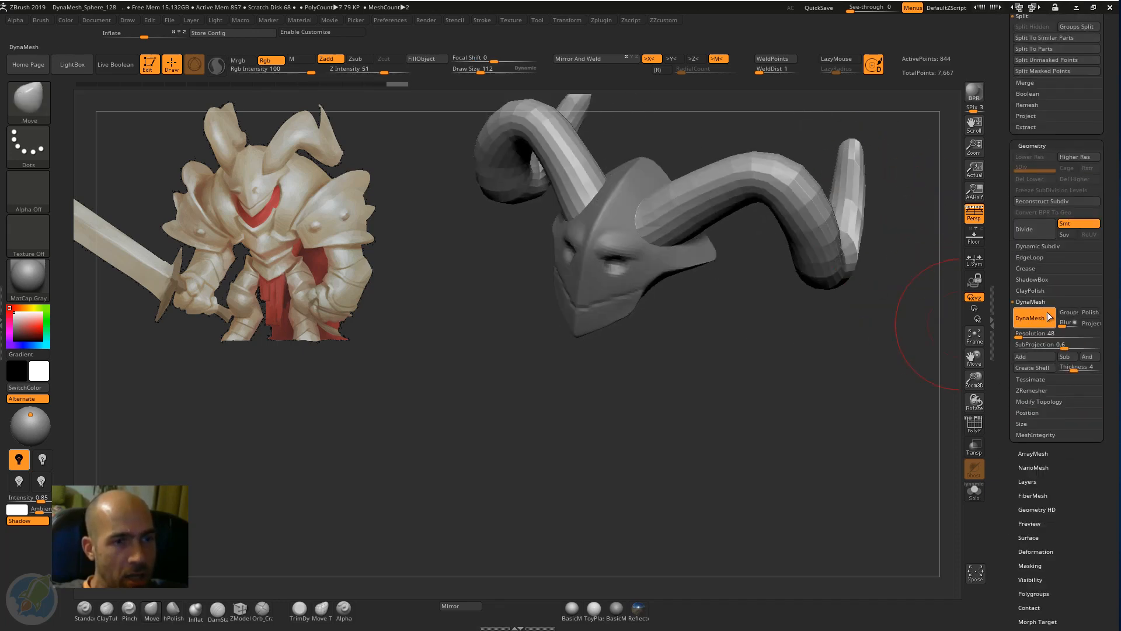
pyautogui.keyDown('ctrl'); pyautogui.moveTo(858, 365); pyautogui.dragTo(837, 393); pyautogui.keyUp('ctrl')
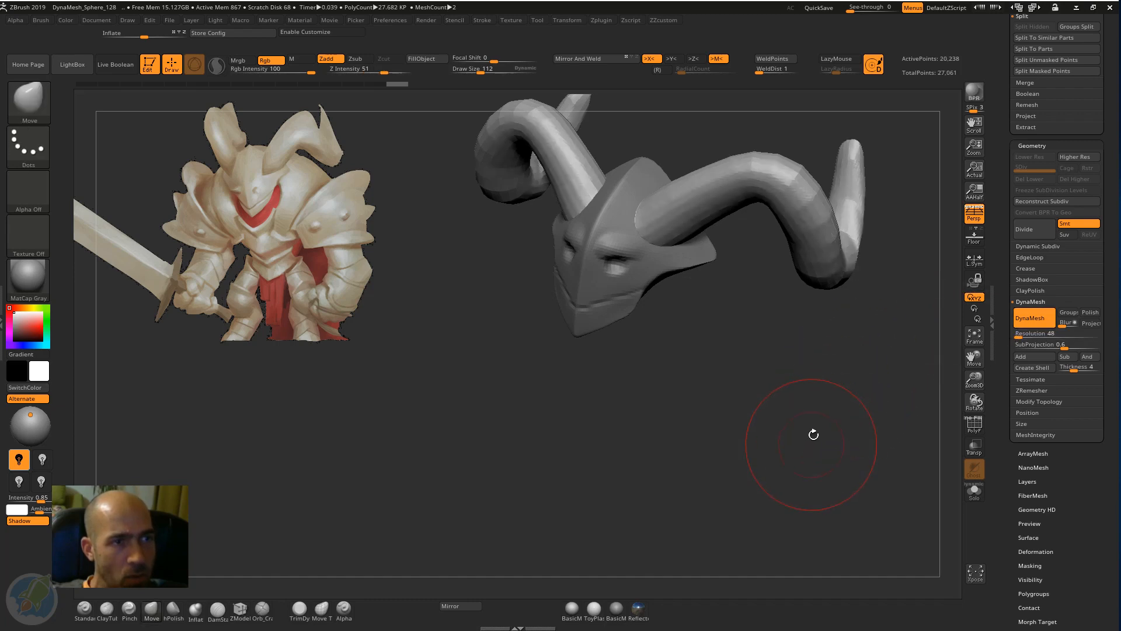
pyautogui.moveTo(813, 436)
pyautogui.mouseDown()
pyautogui.moveTo(791, 416)
pyautogui.moveTo(791, 432)
pyautogui.moveTo(908, 310)
pyautogui.mouseUp()
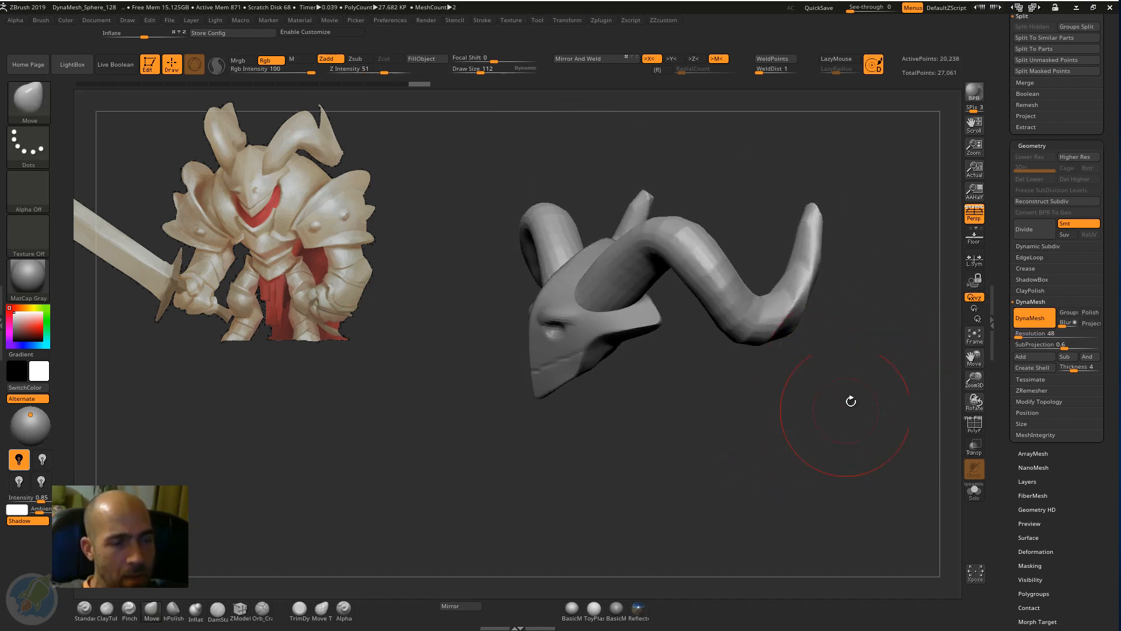
# Step: Smooth the remeshed horns along their arches, lower bends and outer tips, working from several angles
pyautogui.moveTo(851, 402); pyautogui.dragTo(894, 315)
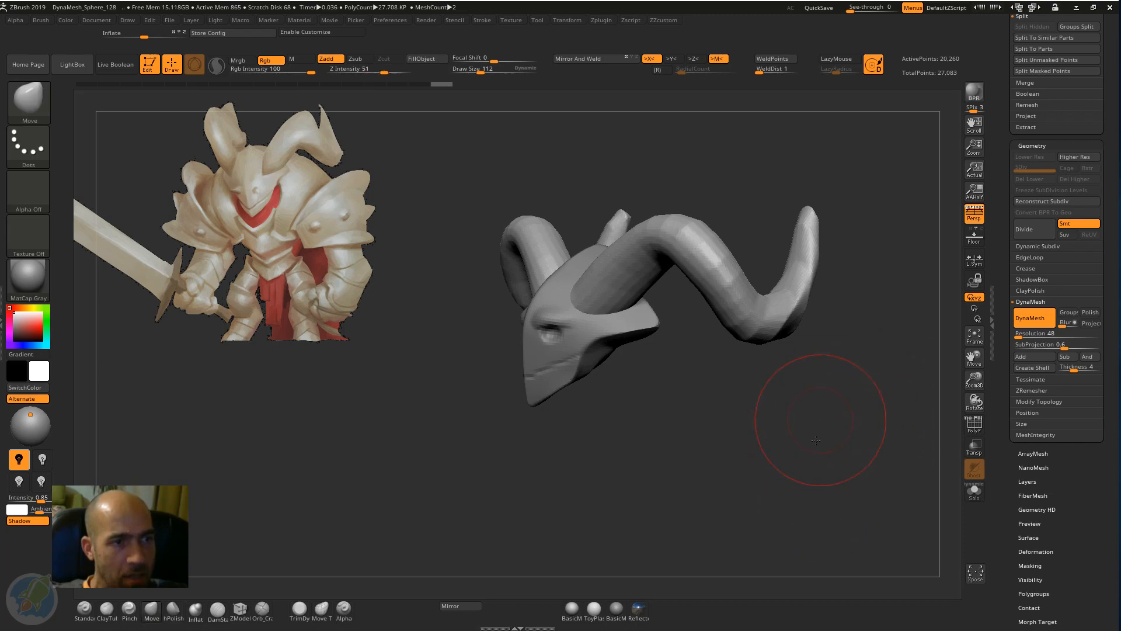
pyautogui.moveTo(816, 441); pyautogui.dragTo(799, 433)
pyautogui.keyDown('shift'); pyautogui.moveTo(801, 252); pyautogui.dragTo(776, 308); pyautogui.keyUp('shift')
pyautogui.moveTo(808, 368)
pyautogui.mouseDown()
pyautogui.moveTo(853, 386)
pyautogui.moveTo(850, 429)
pyautogui.moveTo(805, 374)
pyautogui.moveTo(816, 239)
pyautogui.mouseUp()
pyautogui.moveTo(879, 316)
pyautogui.mouseDown()
pyautogui.moveTo(821, 387)
pyautogui.moveTo(741, 257)
pyautogui.mouseUp()
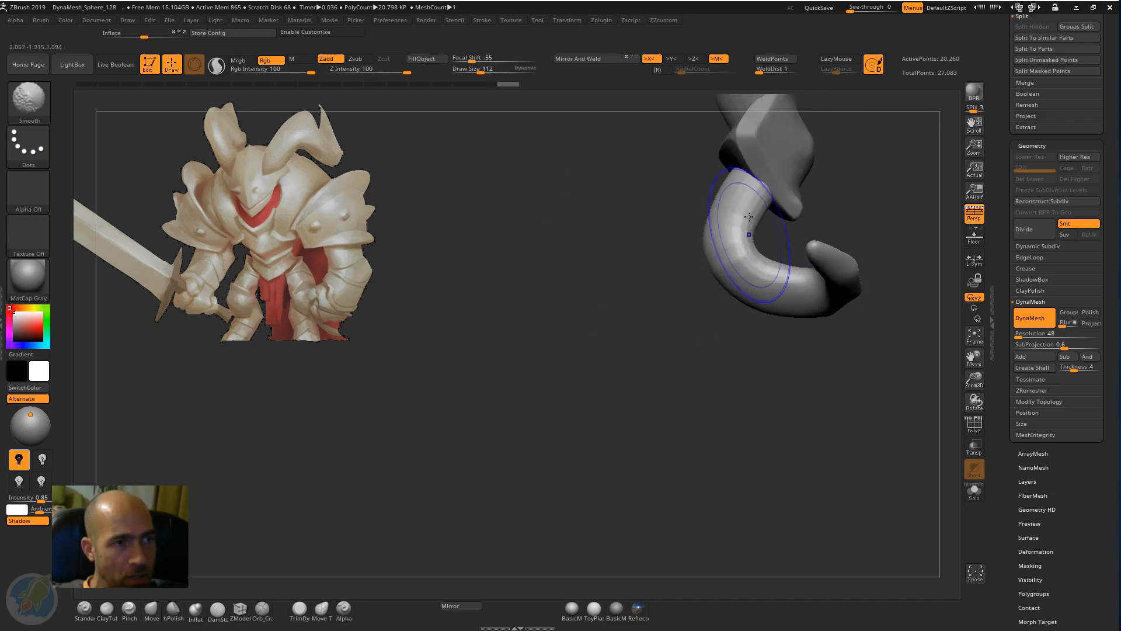
pyautogui.moveTo(901, 243); pyautogui.dragTo(818, 196)
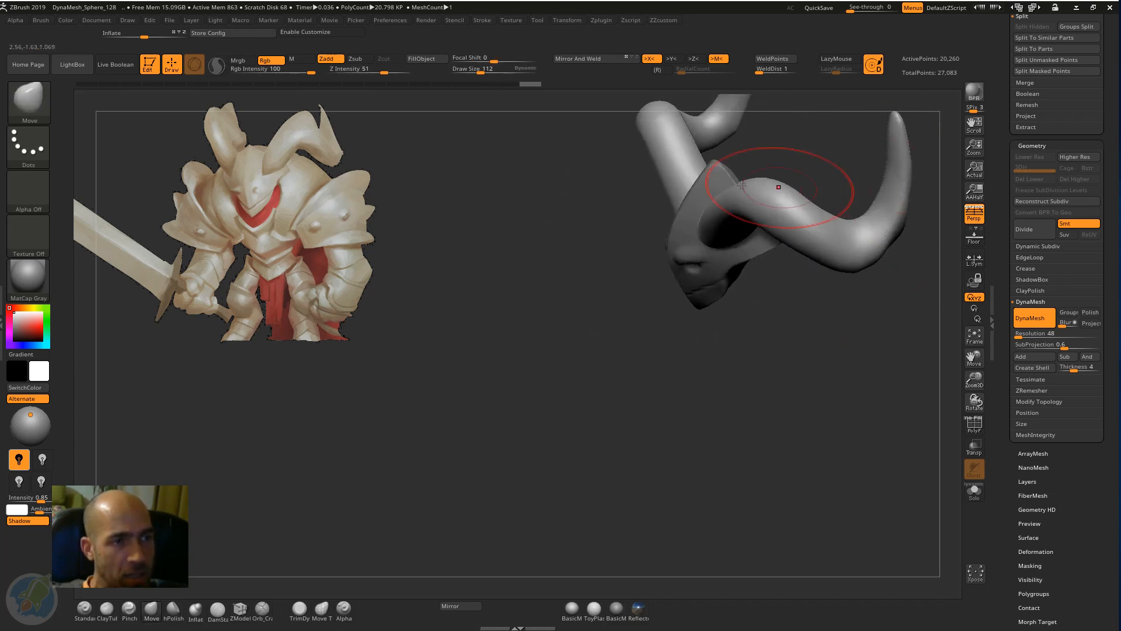
pyautogui.moveTo(902, 350)
pyautogui.mouseDown()
pyautogui.moveTo(818, 467)
pyautogui.moveTo(803, 272)
pyautogui.mouseUp()
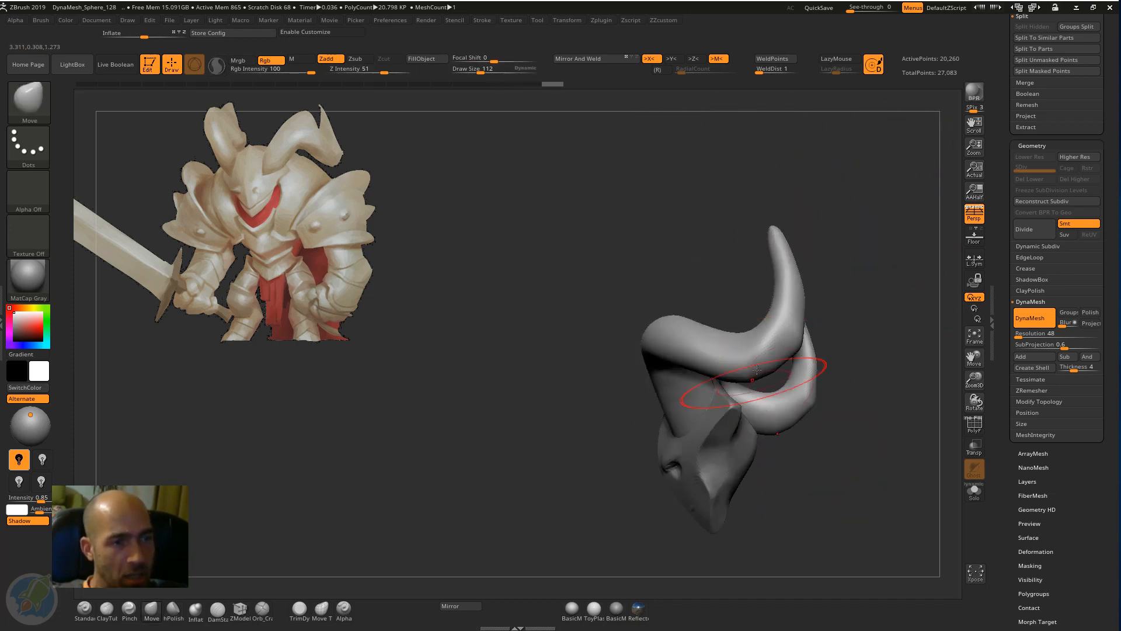
pyautogui.keyDown('shift'); pyautogui.moveTo(759, 350); pyautogui.dragTo(737, 343); pyautogui.keyUp('shift')
pyautogui.moveTo(871, 280); pyautogui.dragTo(796, 299)
pyautogui.keyDown('shift'); pyautogui.moveTo(813, 327); pyautogui.dragTo(786, 357); pyautogui.keyUp('shift')
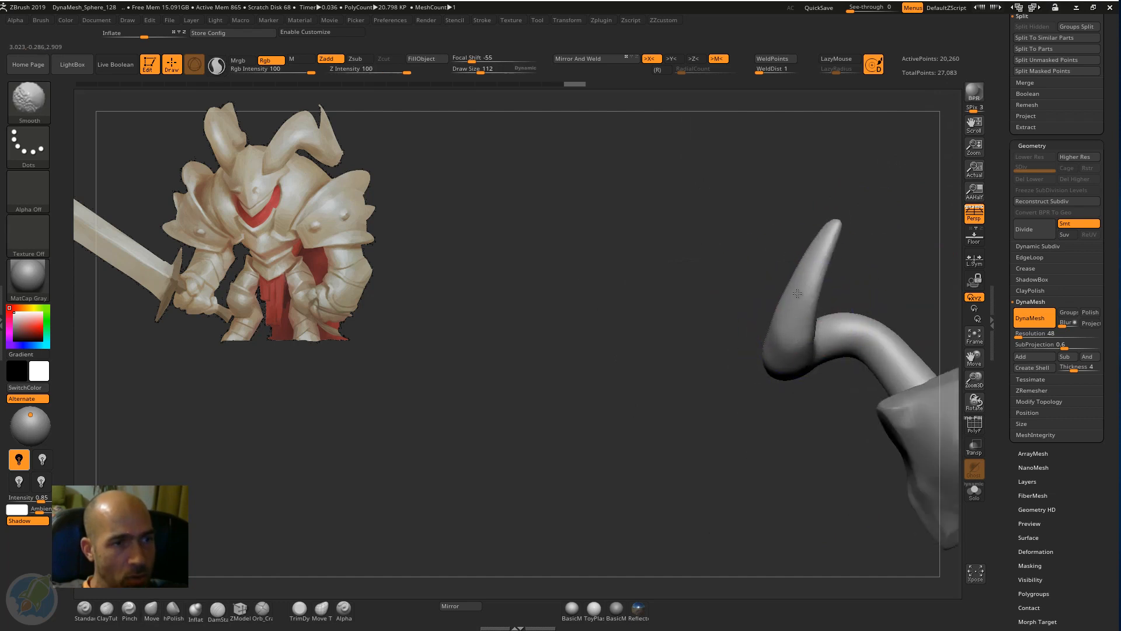
pyautogui.keyDown('shift'); pyautogui.moveTo(798, 293); pyautogui.dragTo(826, 241); pyautogui.keyUp('shift')
# Step: Thicken the horns' arches and lower bends with the Inflat brush at draw size 160 and Z intensity 10, undoing a stray stroke
pyautogui.moveTo(701, 276)
pyautogui.mouseDown()
pyautogui.moveTo(859, 293)
pyautogui.moveTo(893, 269)
pyautogui.moveTo(859, 385)
pyautogui.moveTo(785, 430)
pyautogui.moveTo(760, 278)
pyautogui.mouseUp()
pyautogui.press('b')
pyautogui.press('i')
pyautogui.press('n')
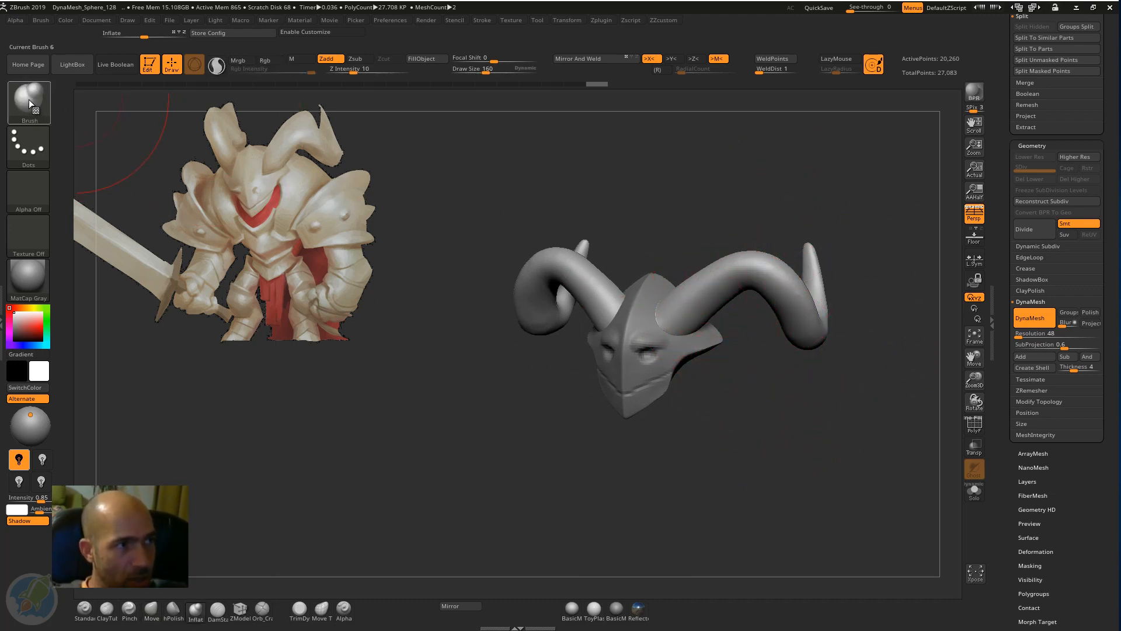
pyautogui.moveTo(643, 193)
pyautogui.mouseDown()
pyautogui.moveTo(688, 225)
pyautogui.moveTo(764, 323)
pyautogui.mouseUp()
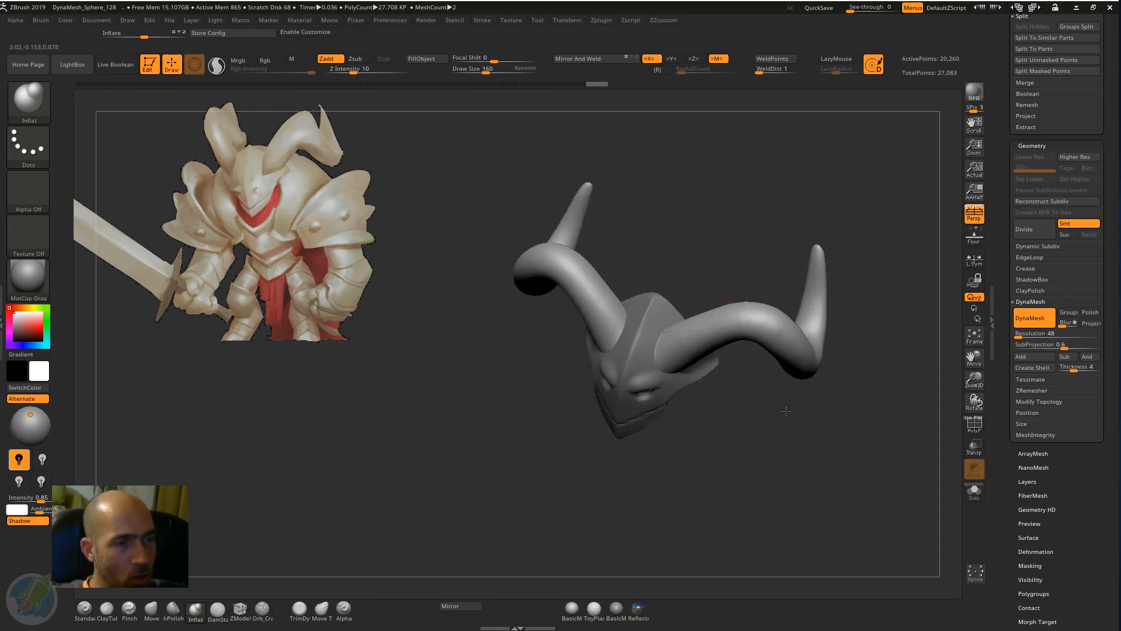
pyautogui.moveTo(787, 411)
pyautogui.mouseDown()
pyautogui.moveTo(736, 425)
pyautogui.moveTo(744, 375)
pyautogui.mouseUp()
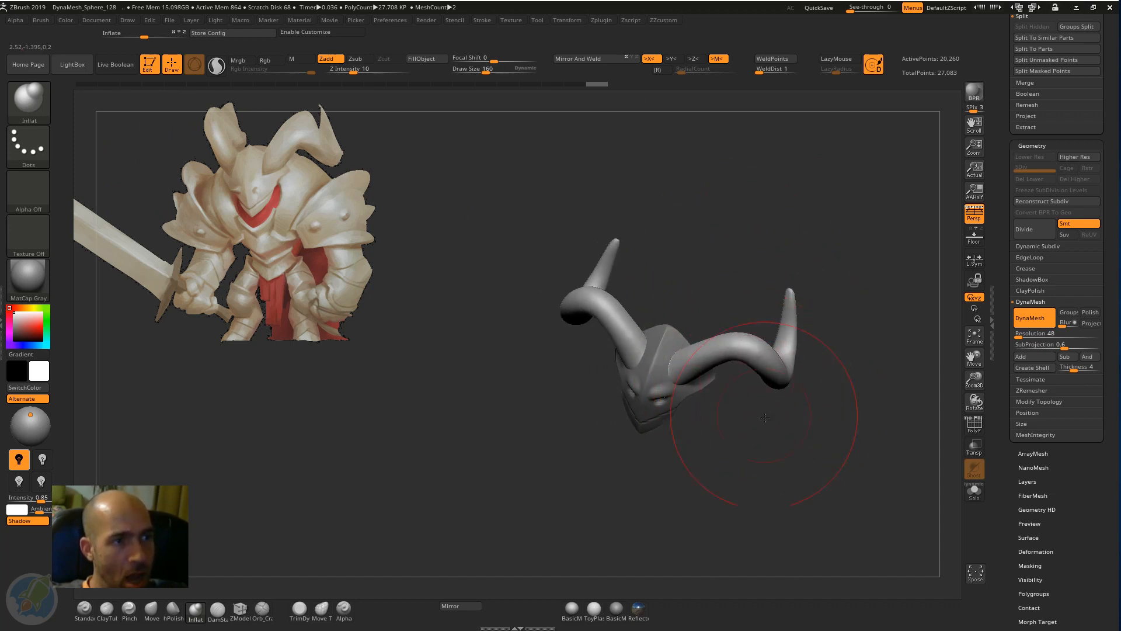
pyautogui.moveTo(765, 418)
pyautogui.mouseDown()
pyautogui.moveTo(744, 415)
pyautogui.moveTo(770, 471)
pyautogui.moveTo(783, 455)
pyautogui.mouseUp()
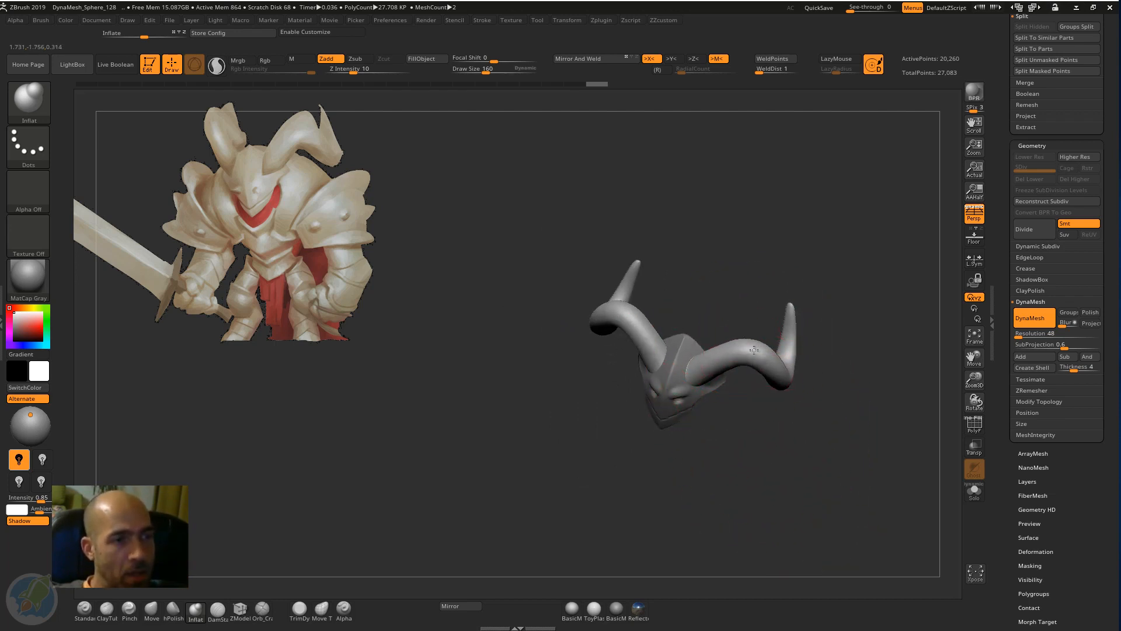
pyautogui.moveTo(812, 416); pyautogui.dragTo(780, 412)
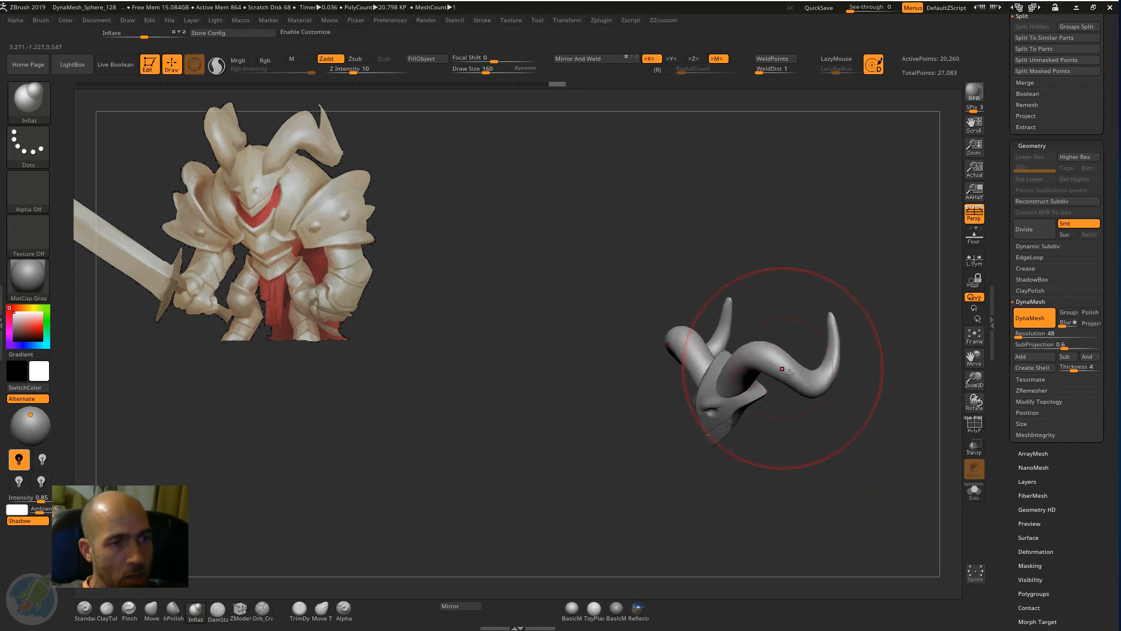
pyautogui.moveTo(783, 368); pyautogui.dragTo(804, 376)
pyautogui.keyDown('alt'); pyautogui.moveTo(846, 433); pyautogui.dragTo(854, 491); pyautogui.keyUp('alt')
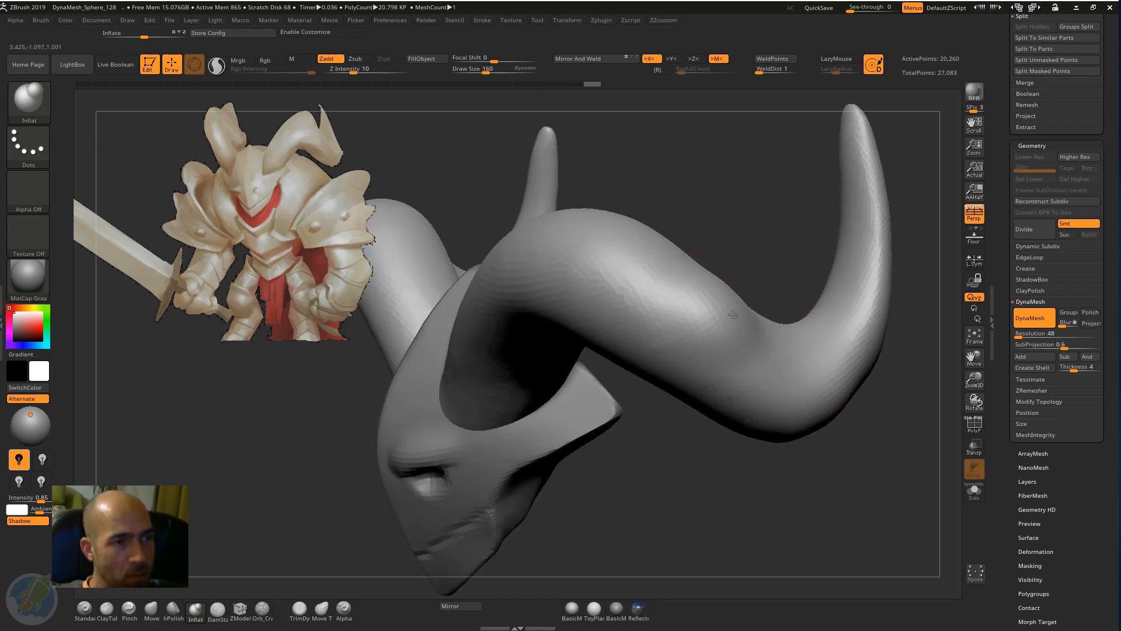
pyautogui.moveTo(806, 175)
pyautogui.keyDown('alt'); pyautogui.mouseDown()
pyautogui.moveTo(861, 243)
pyautogui.moveTo(892, 401)
pyautogui.moveTo(786, 363)
pyautogui.mouseUp(); pyautogui.keyUp('alt')
pyautogui.hotkey('ctrl', 'z')
pyautogui.moveTo(765, 314)
pyautogui.mouseDown()
pyautogui.moveTo(746, 281)
pyautogui.moveTo(743, 312)
pyautogui.moveTo(759, 297)
pyautogui.moveTo(753, 313)
pyautogui.mouseUp()
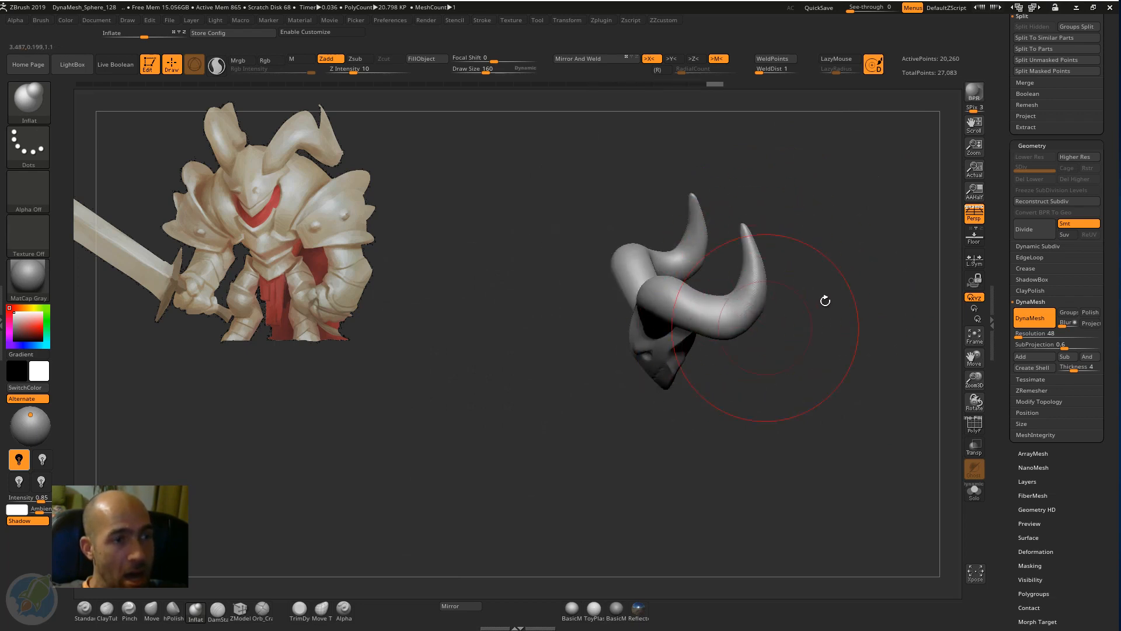
# Step: Reshape the horns' curves and upturned tips with the Move brush and smooth the adjusted areas
pyautogui.moveTo(826, 301)
pyautogui.mouseDown()
pyautogui.moveTo(788, 304)
pyautogui.moveTo(782, 327)
pyautogui.mouseUp()
pyautogui.press('b')
pyautogui.press('m')
pyautogui.press('v')
pyautogui.moveTo(741, 293); pyautogui.dragTo(750, 285)
pyautogui.moveTo(738, 217); pyautogui.dragTo(737, 214)
pyautogui.moveTo(755, 188)
pyautogui.mouseDown()
pyautogui.moveTo(778, 205)
pyautogui.moveTo(721, 229)
pyautogui.moveTo(769, 228)
pyautogui.mouseUp()
pyautogui.moveTo(737, 222); pyautogui.dragTo(724, 223)
pyautogui.moveTo(779, 298)
pyautogui.mouseDown()
pyautogui.moveTo(824, 303)
pyautogui.moveTo(856, 327)
pyautogui.moveTo(761, 393)
pyautogui.mouseUp()
pyautogui.moveTo(881, 292)
pyautogui.keyDown('shift'); pyautogui.mouseDown()
pyautogui.moveTo(911, 278)
pyautogui.moveTo(853, 240)
pyautogui.moveTo(831, 240)
pyautogui.moveTo(826, 215)
pyautogui.moveTo(786, 230)
pyautogui.moveTo(809, 218)
pyautogui.mouseUp(); pyautogui.keyUp('shift')
pyautogui.moveTo(837, 254); pyautogui.dragTo(867, 294)
pyautogui.press('f')
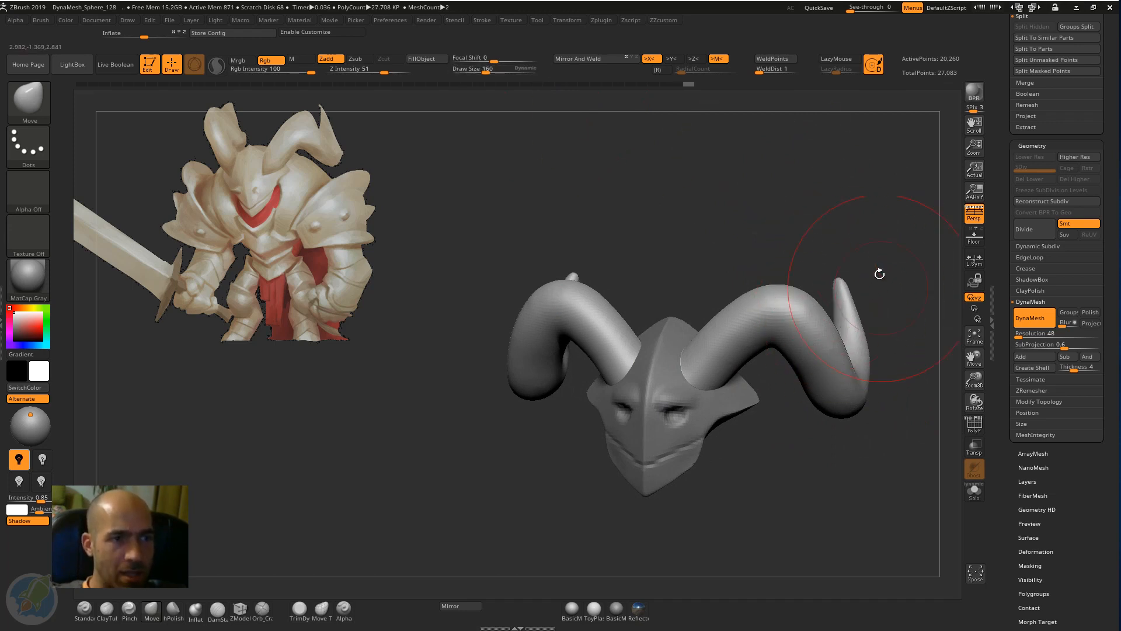
# Step: Turn on dynamic brush sizing with a draw size of 789 and compare the brush circle at near and far zoom levels
pyautogui.moveTo(880, 271)
pyautogui.mouseDown()
pyautogui.moveTo(858, 323)
pyautogui.moveTo(801, 230)
pyautogui.moveTo(649, 216)
pyautogui.mouseUp()
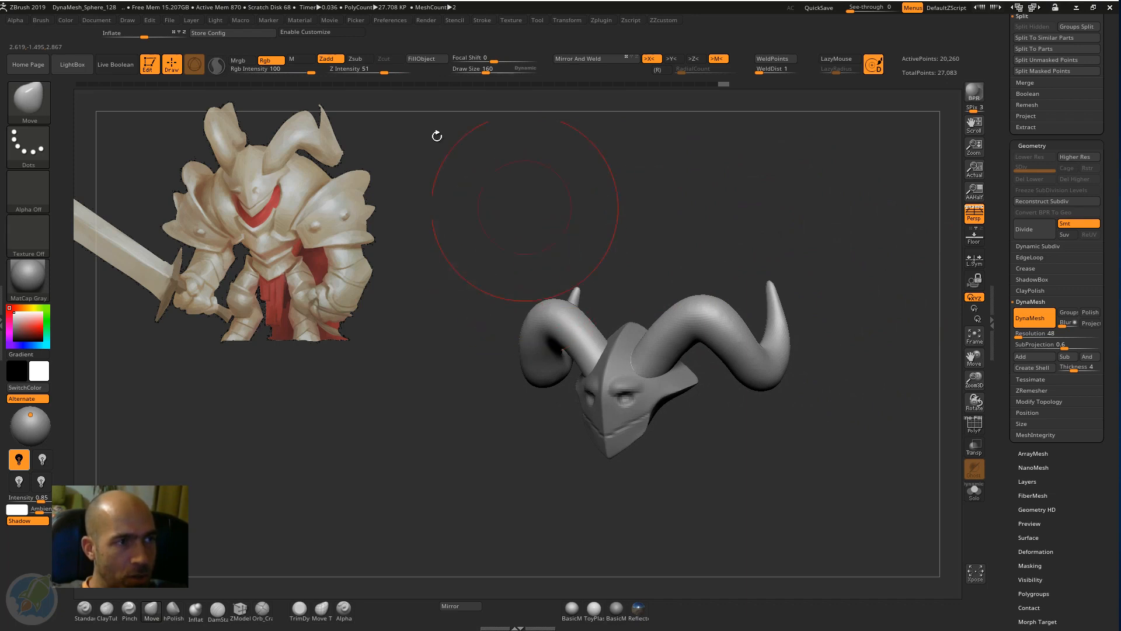
pyautogui.moveTo(528, 72); pyautogui.dragTo(524, 71)
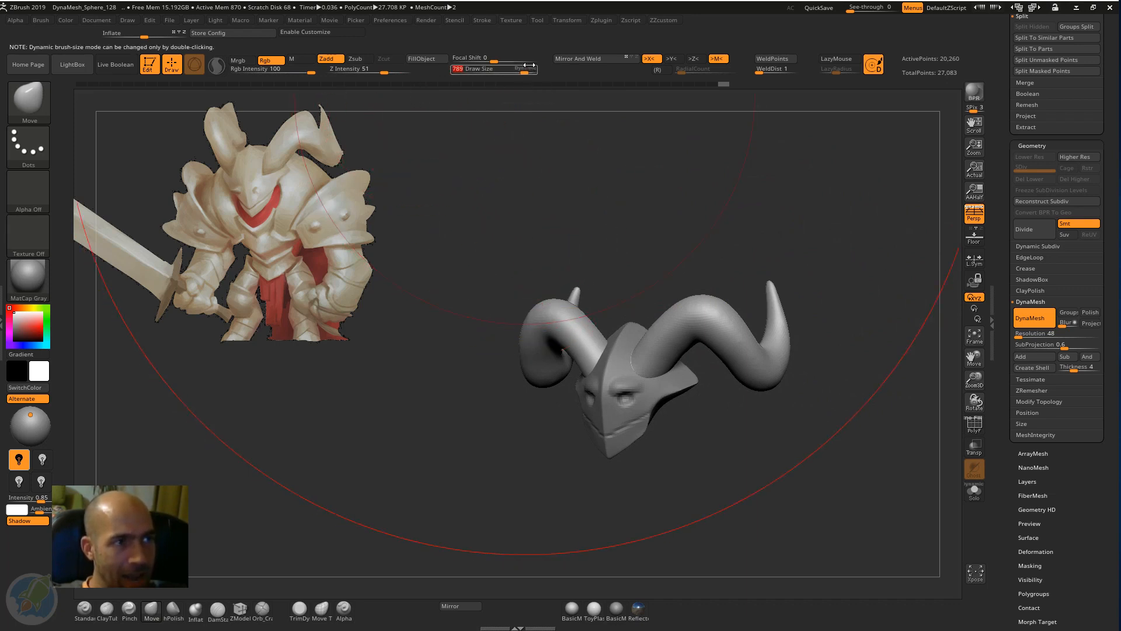
pyautogui.moveTo(727, 249); pyautogui.dragTo(712, 263)
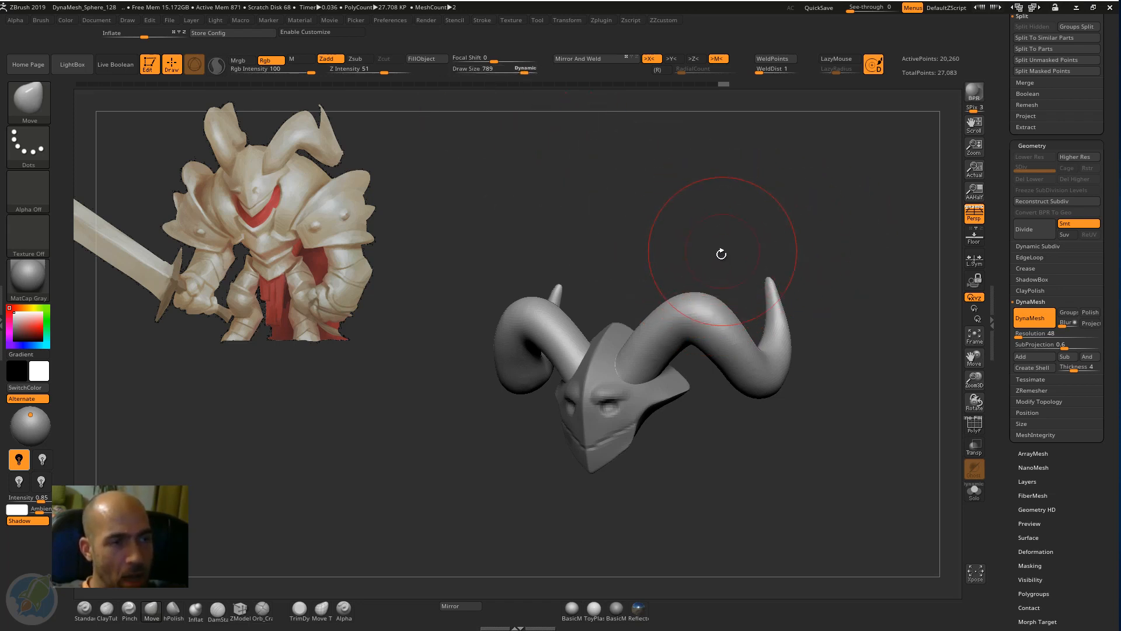
pyautogui.keyDown('alt'); pyautogui.moveTo(720, 246); pyautogui.dragTo(571, 176); pyautogui.keyUp('alt')
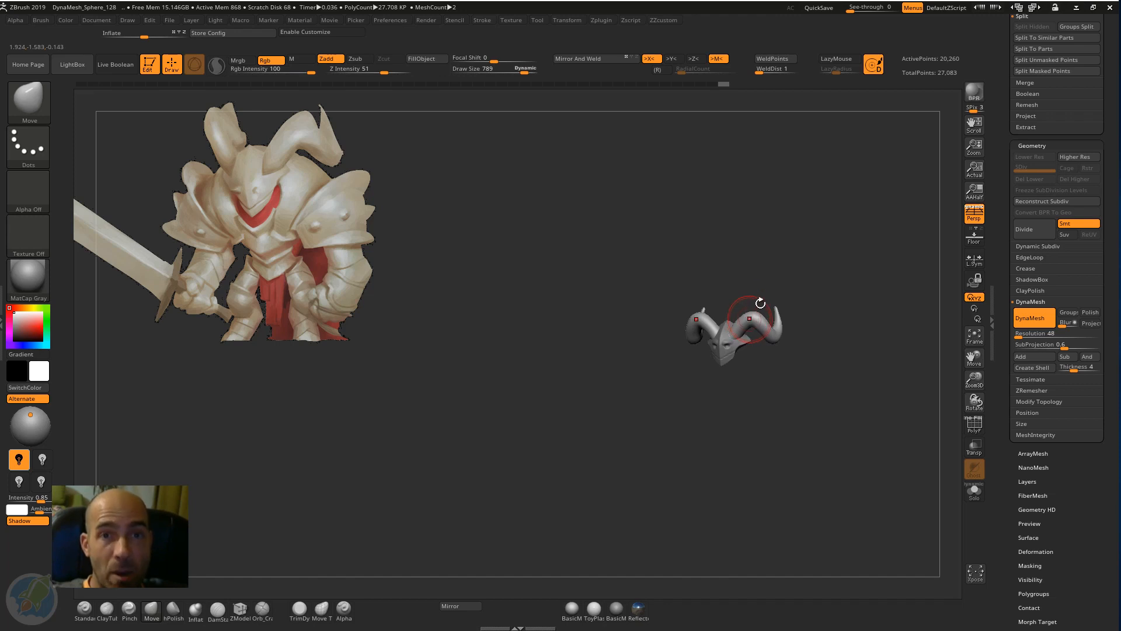
pyautogui.keyDown('alt'); pyautogui.moveTo(741, 260); pyautogui.dragTo(800, 385); pyautogui.keyUp('alt')
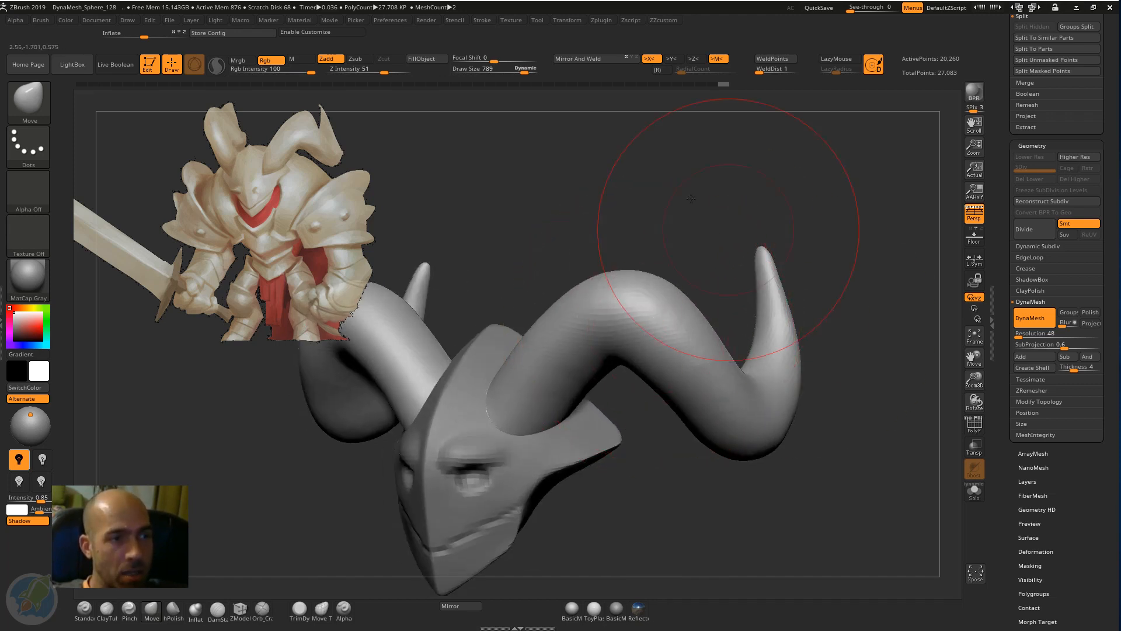
pyautogui.keyDown('alt'); pyautogui.moveTo(689, 195); pyautogui.dragTo(454, 170); pyautogui.keyUp('alt')
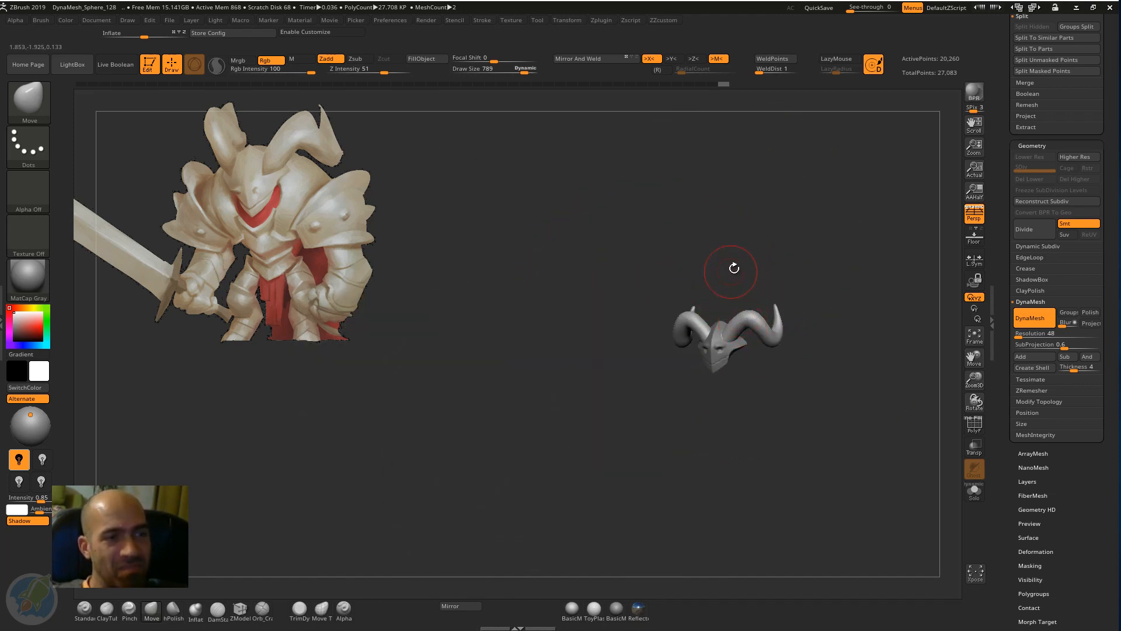
pyautogui.keyDown('alt'); pyautogui.moveTo(712, 222); pyautogui.dragTo(723, 220); pyautogui.keyUp('alt')
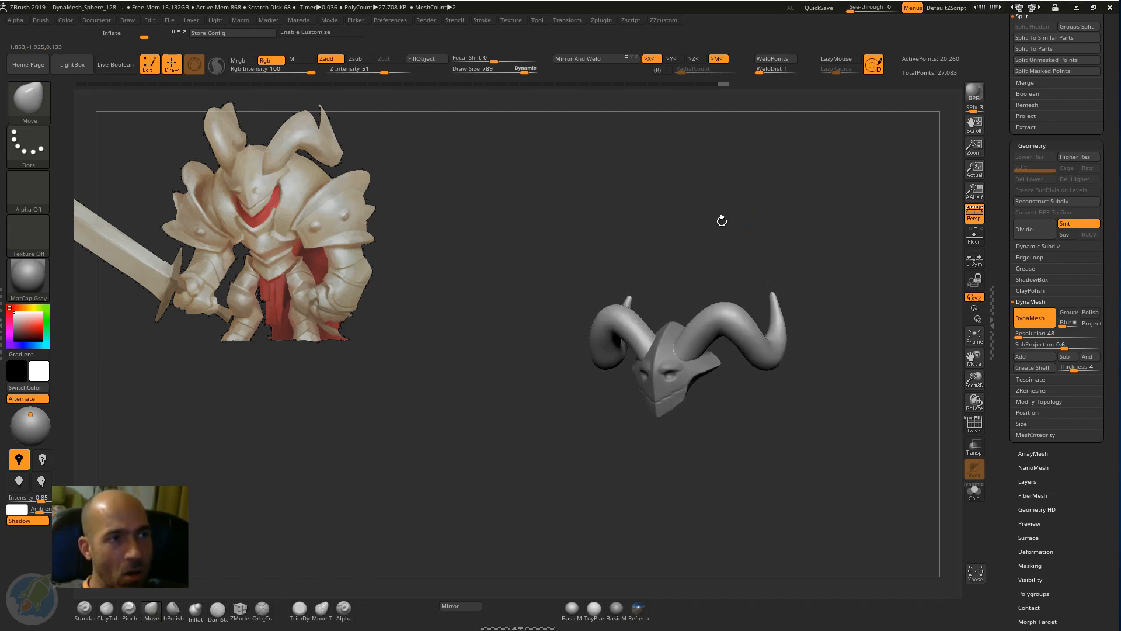
# Step: Turn off dynamic brush sizing, set the draw size to 124 and compare the brush against the model at different zoom levels
pyautogui.moveTo(525, 72); pyautogui.dragTo(476, 82)
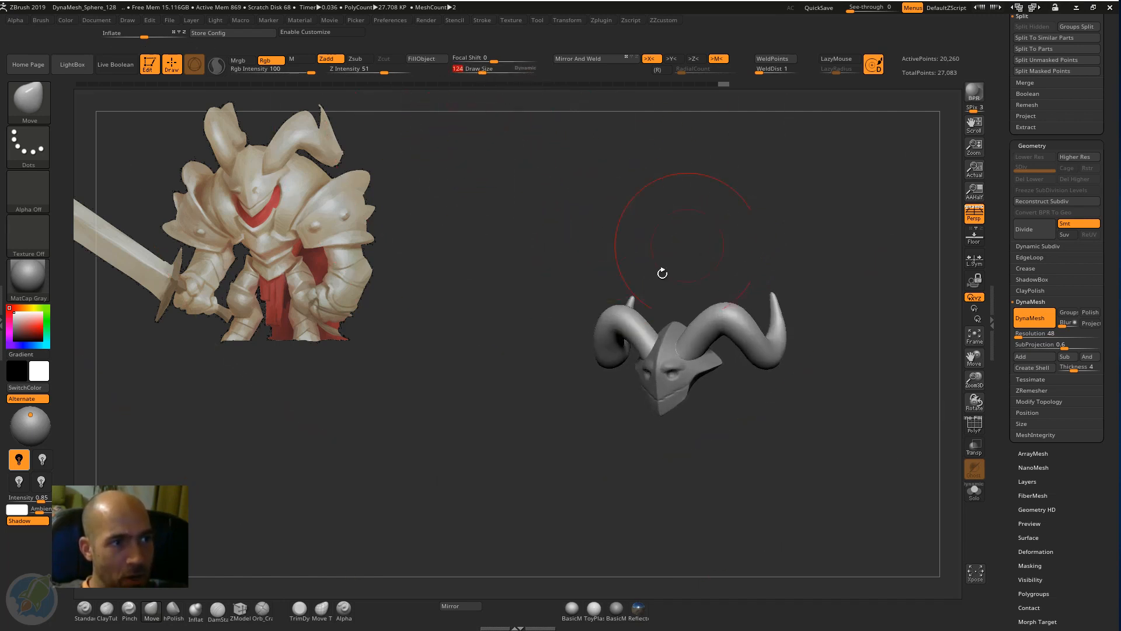
pyautogui.keyDown('alt'); pyautogui.moveTo(762, 254); pyautogui.dragTo(737, 311); pyautogui.keyUp('alt')
pyautogui.keyDown('alt'); pyautogui.moveTo(935, 383); pyautogui.dragTo(396, 145); pyautogui.keyUp('alt')
pyautogui.moveTo(696, 286); pyautogui.dragTo(669, 328)
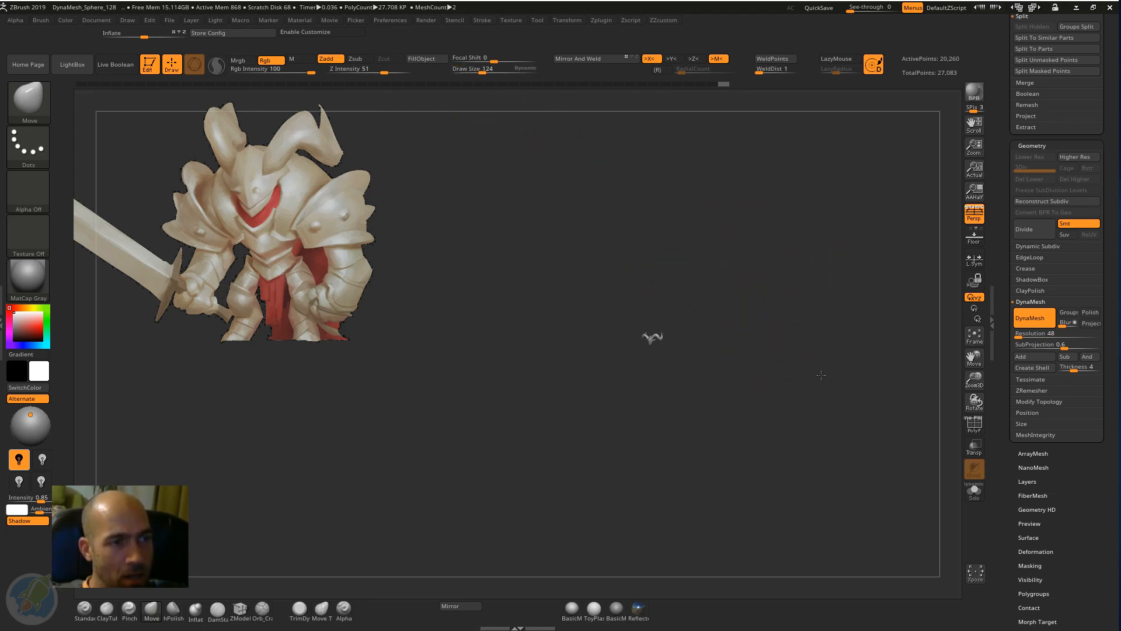
pyautogui.moveTo(821, 375)
pyautogui.keyDown('alt'); pyautogui.mouseDown()
pyautogui.moveTo(693, 260)
pyautogui.moveTo(814, 215)
pyautogui.moveTo(780, 240)
pyautogui.mouseUp(); pyautogui.keyUp('alt')
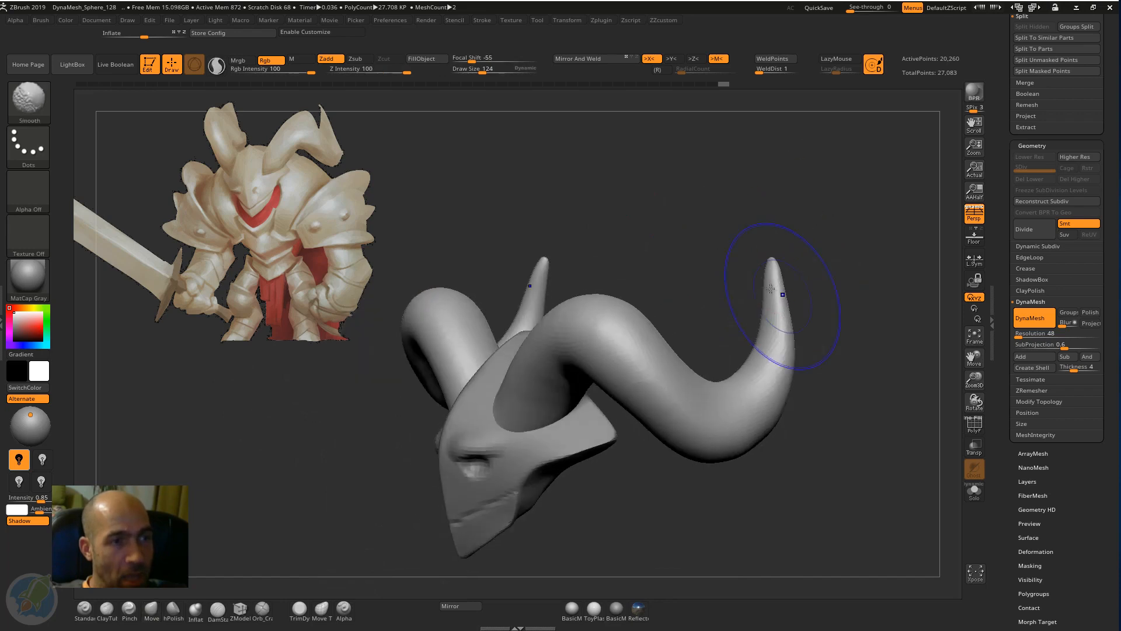
# Step: Refine the horns' tips and curves with the Move brush and check them against the reference from the front
pyautogui.moveTo(794, 296)
pyautogui.mouseDown()
pyautogui.moveTo(793, 280)
pyautogui.moveTo(793, 293)
pyautogui.moveTo(870, 297)
pyautogui.moveTo(794, 326)
pyautogui.moveTo(834, 283)
pyautogui.moveTo(804, 278)
pyautogui.moveTo(781, 282)
pyautogui.moveTo(748, 316)
pyautogui.mouseUp()
pyautogui.moveTo(803, 270); pyautogui.dragTo(754, 280)
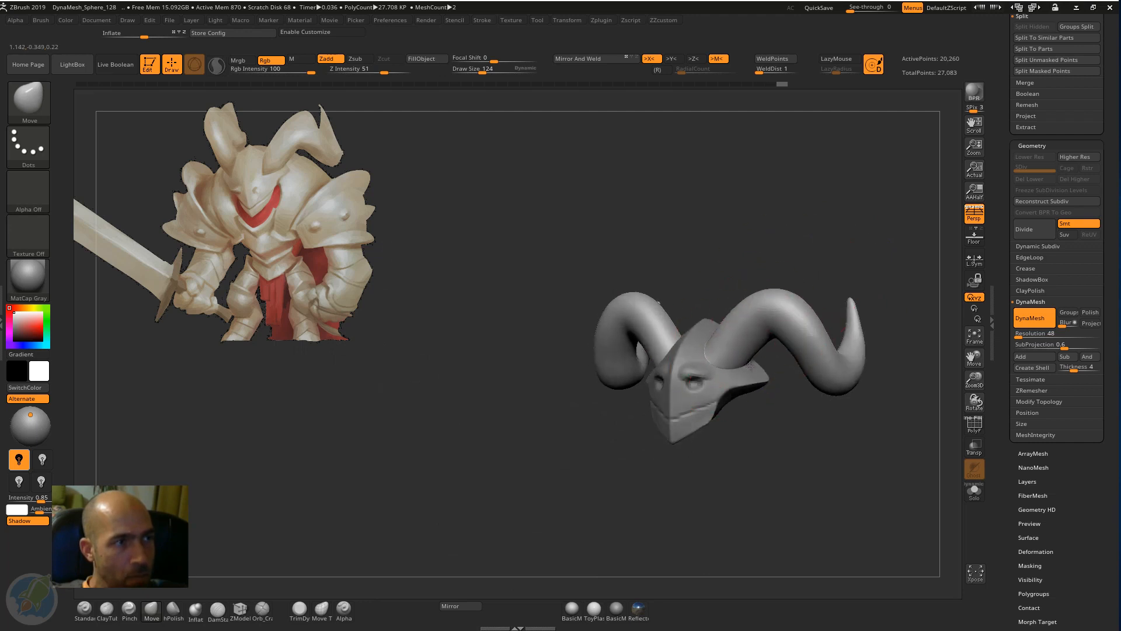
pyautogui.moveTo(741, 357); pyautogui.dragTo(745, 363)
pyautogui.moveTo(781, 216)
pyautogui.mouseDown()
pyautogui.moveTo(742, 215)
pyautogui.moveTo(829, 217)
pyautogui.moveTo(806, 233)
pyautogui.moveTo(764, 184)
pyautogui.moveTo(733, 170)
pyautogui.mouseUp()
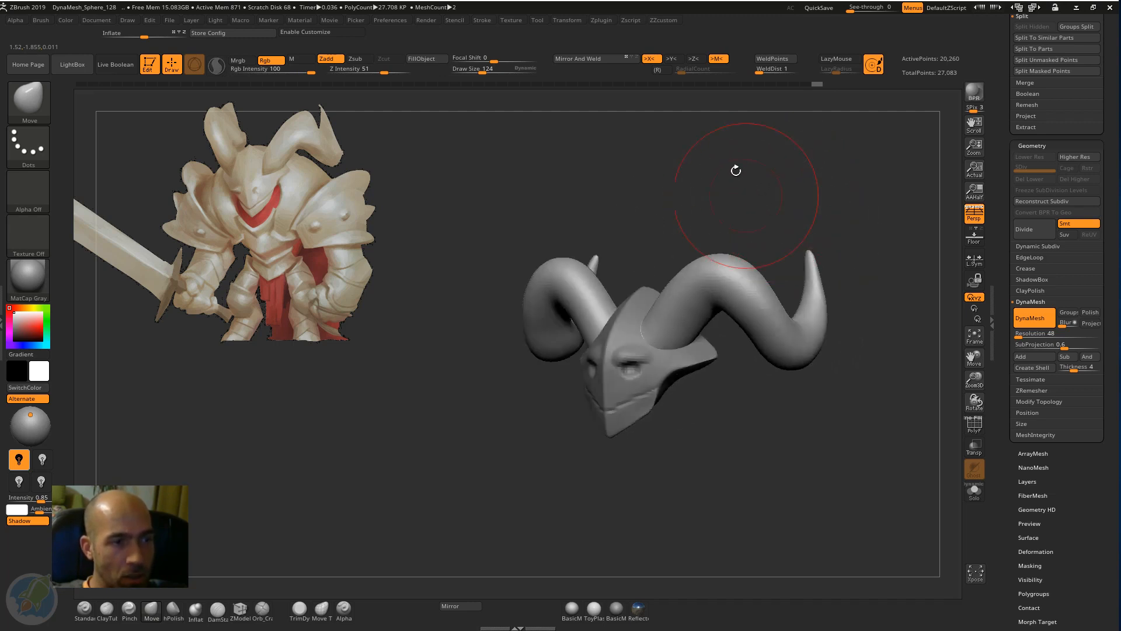